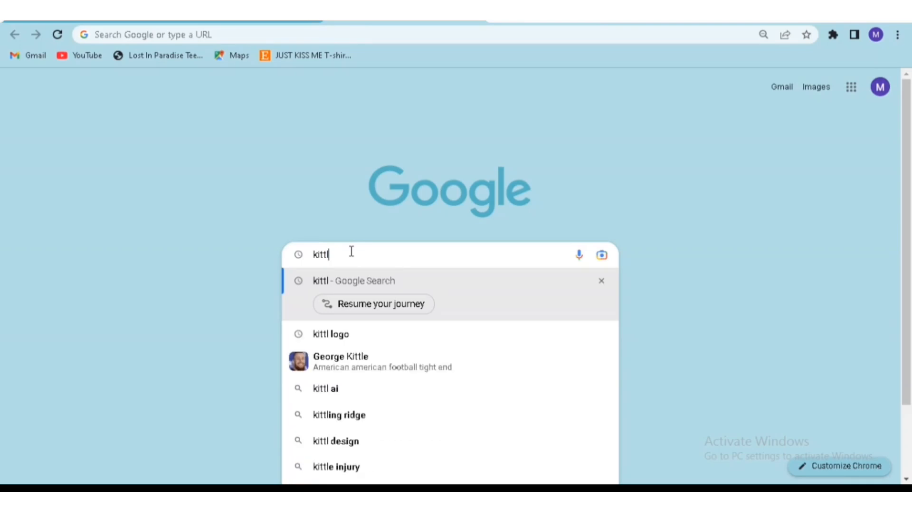
Search Google for kittl, open the official Kittl site and open the most recently edited project from the project dashboard
key("Return")
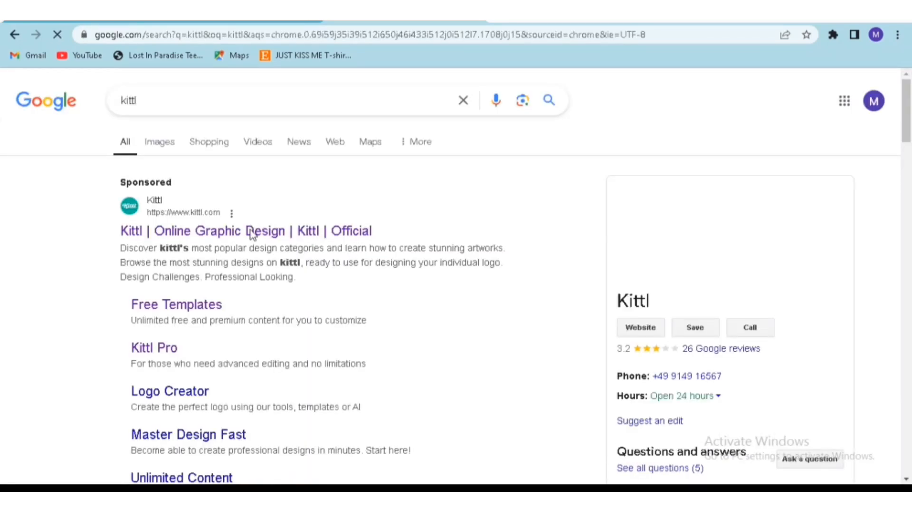
left_click(250, 231)
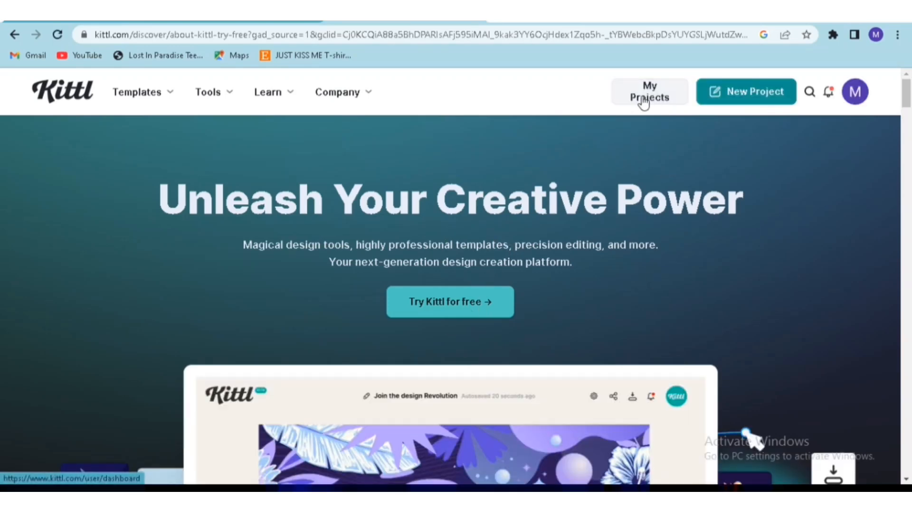
left_click(644, 99)
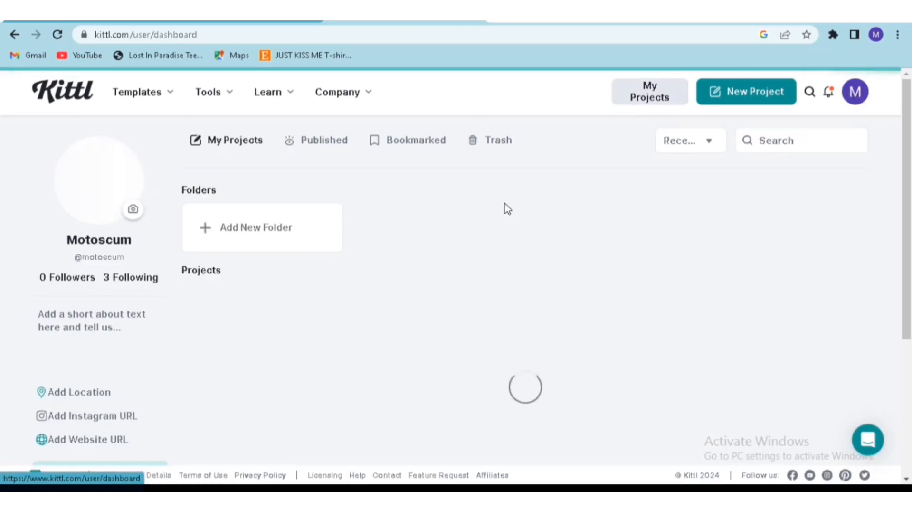
scroll(547, 228, "down", 1)
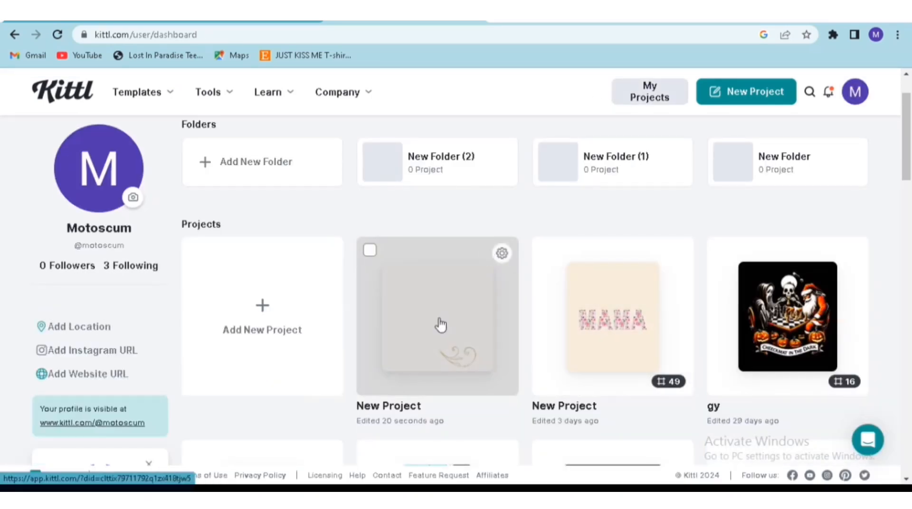
left_click(439, 321)
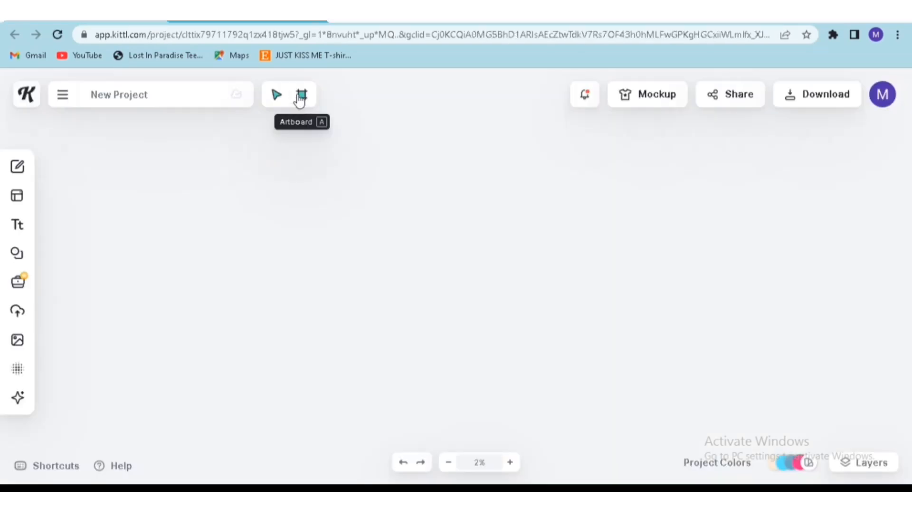
Draw a new artboard about 4750 × 4250 px on the empty canvas and set its width to 4500 px
left_click(300, 97)
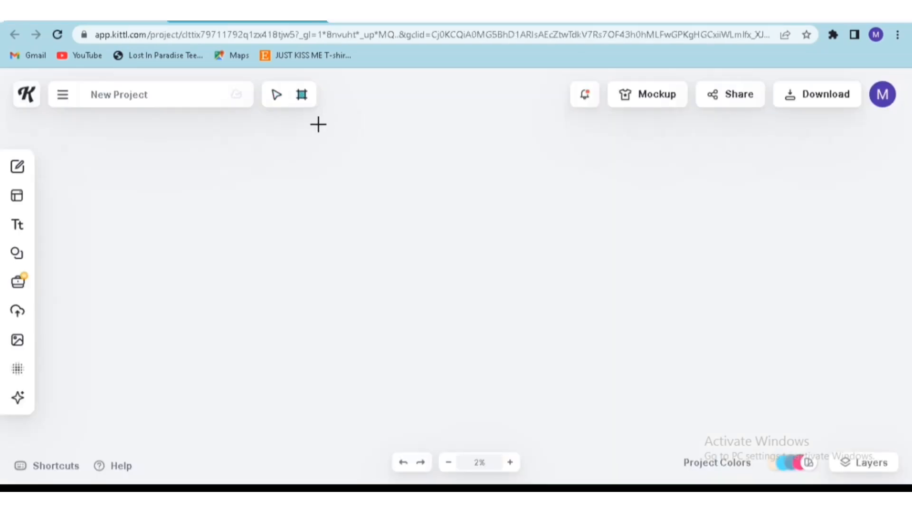
left_click_drag(384, 149, 429, 174)
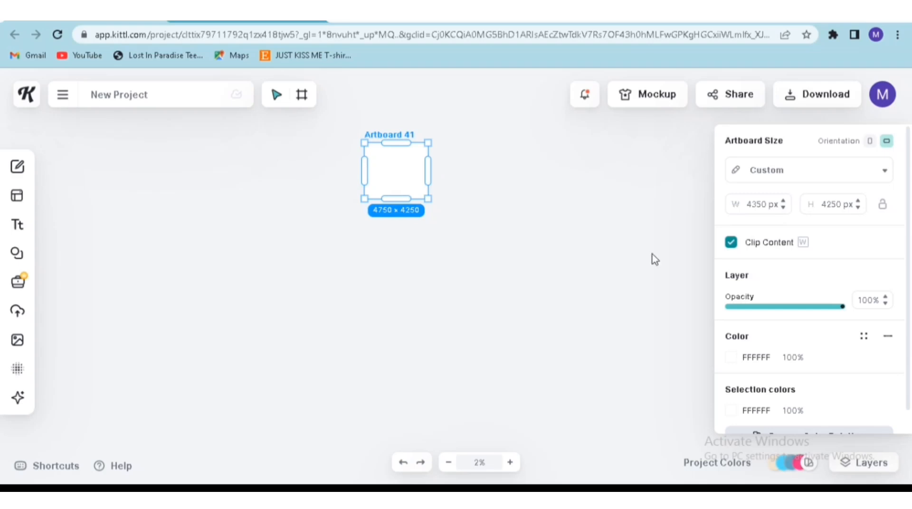
double_click(772, 206)
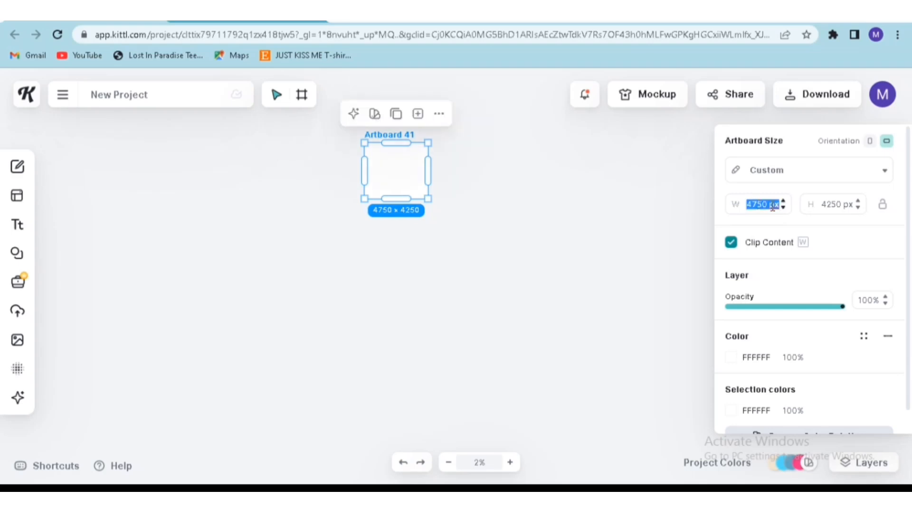
left_click(773, 206)
type("00")
left_click(845, 203)
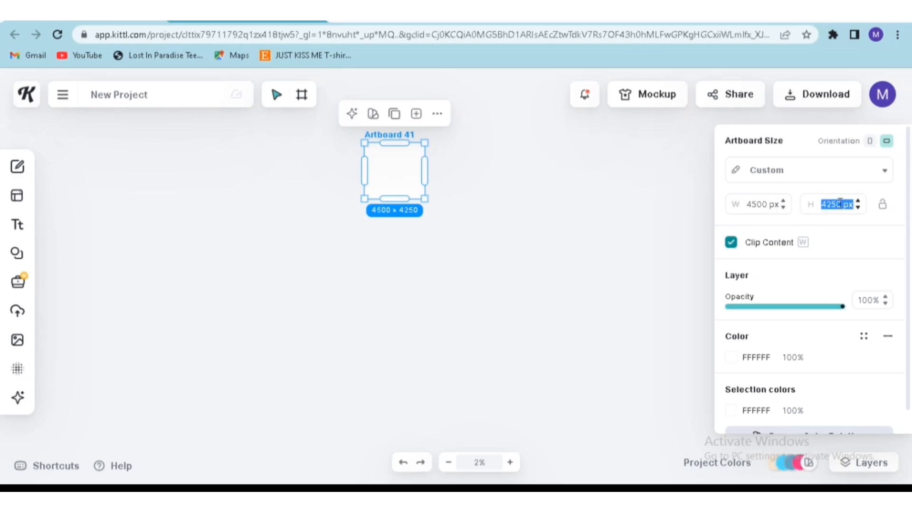
left_click(840, 203)
left_click(418, 220)
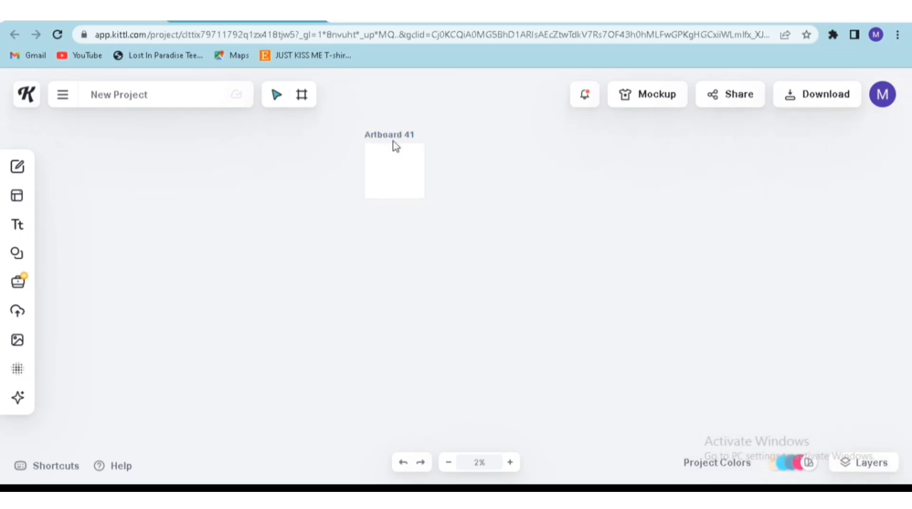
Move the artboard toward the middle of the canvas and change its color to black (000000)
left_click_drag(393, 136, 437, 200)
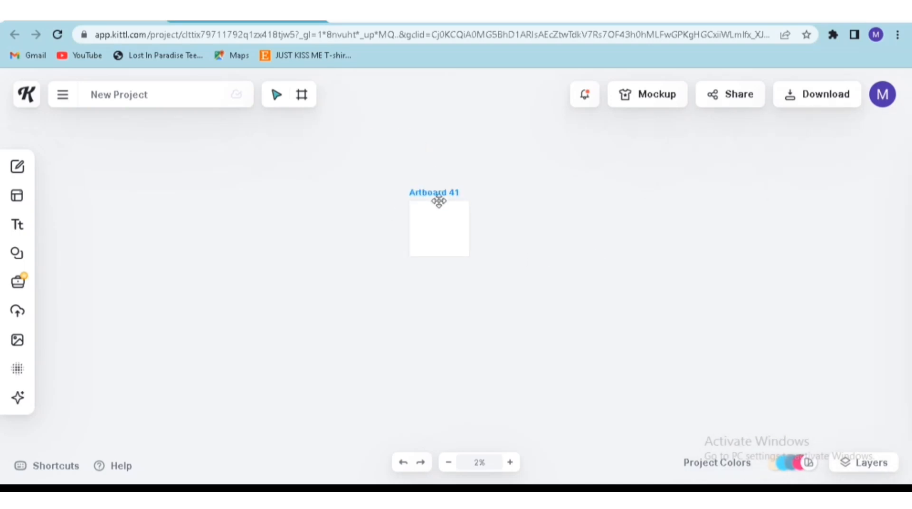
left_click(510, 463)
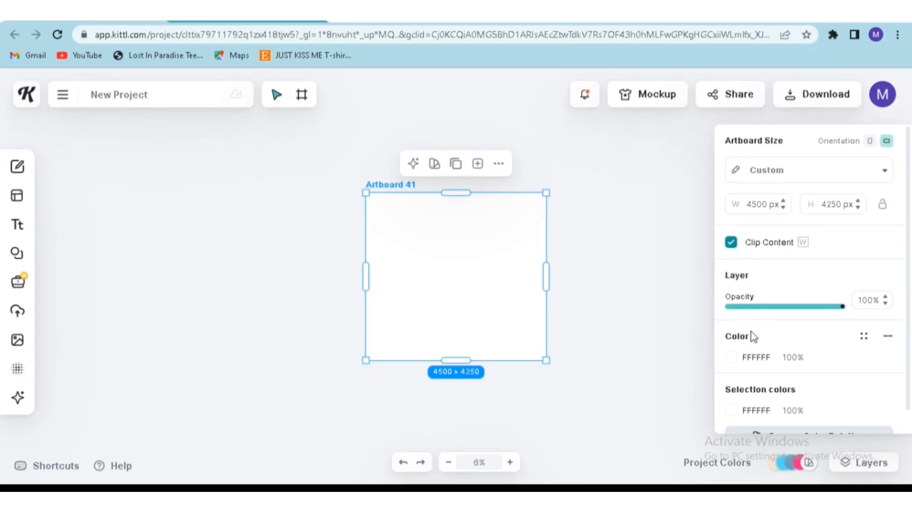
scroll(753, 337, "down", 1)
left_click(732, 335)
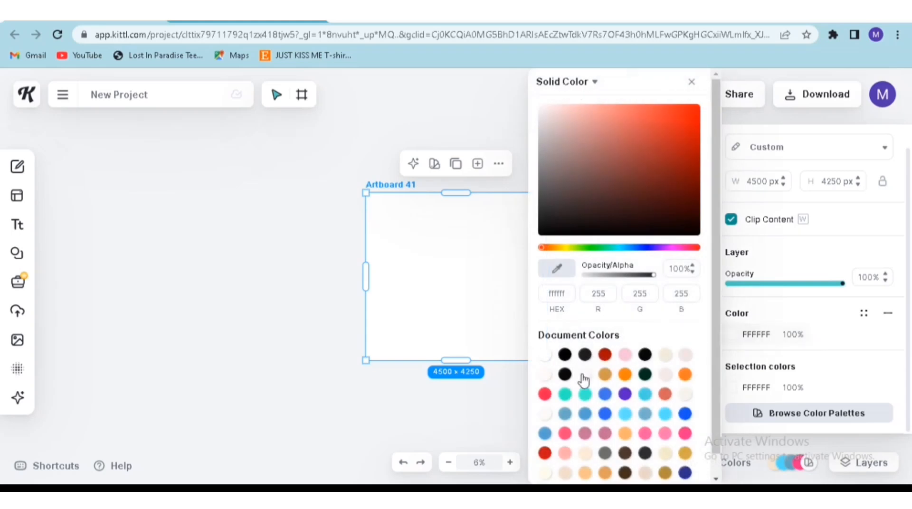
left_click(565, 355)
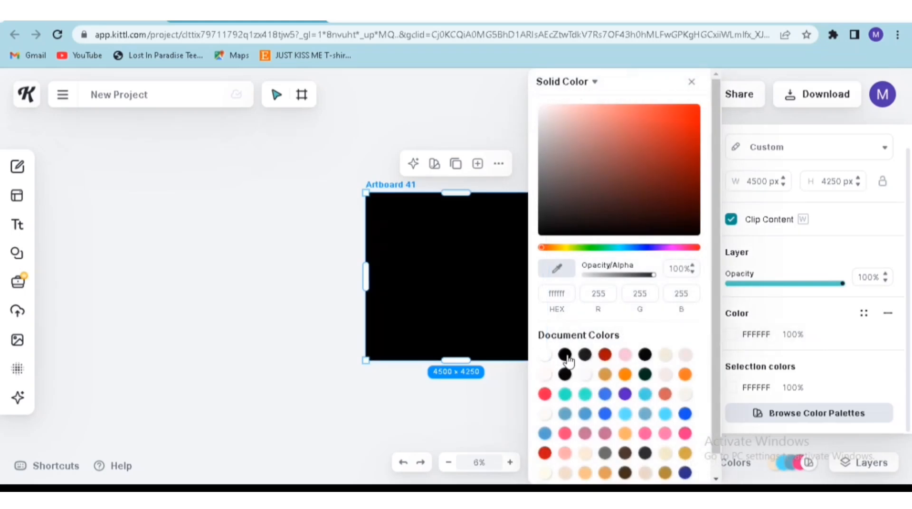
left_click(252, 321)
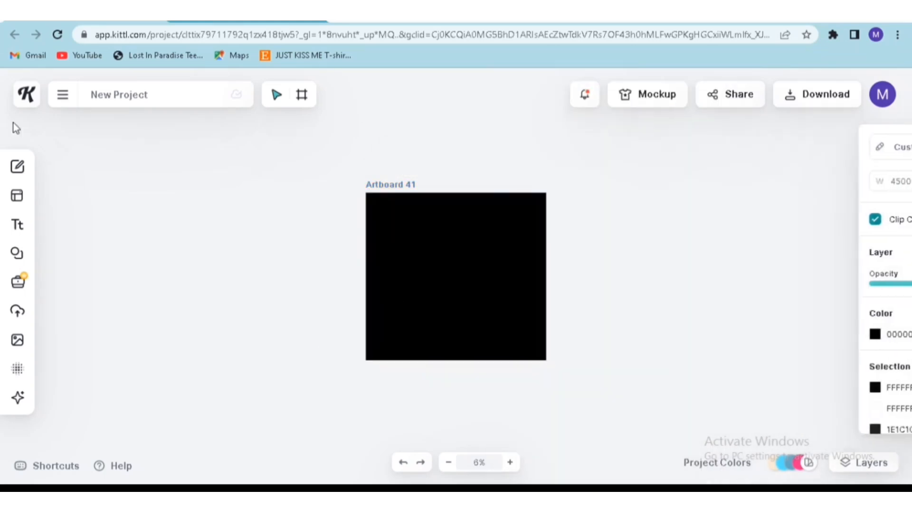
Duplicate the black artboard
left_click(381, 183)
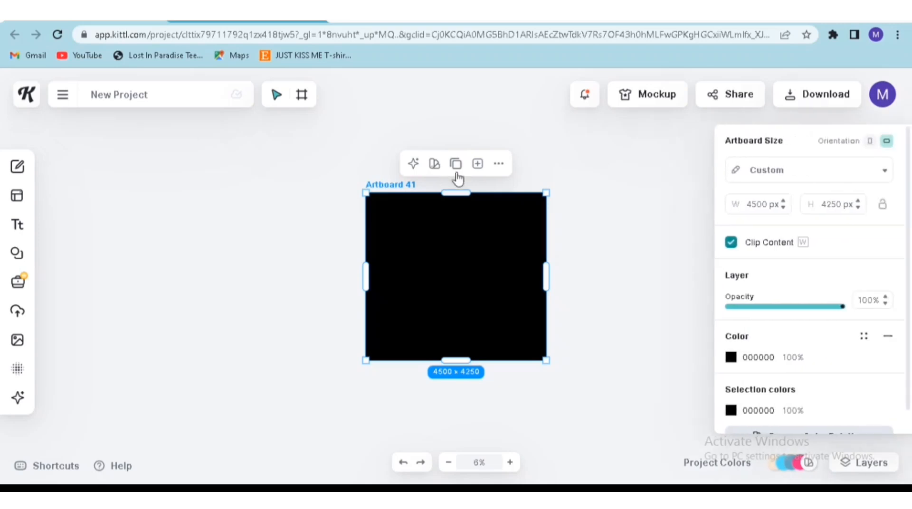
left_click(456, 163)
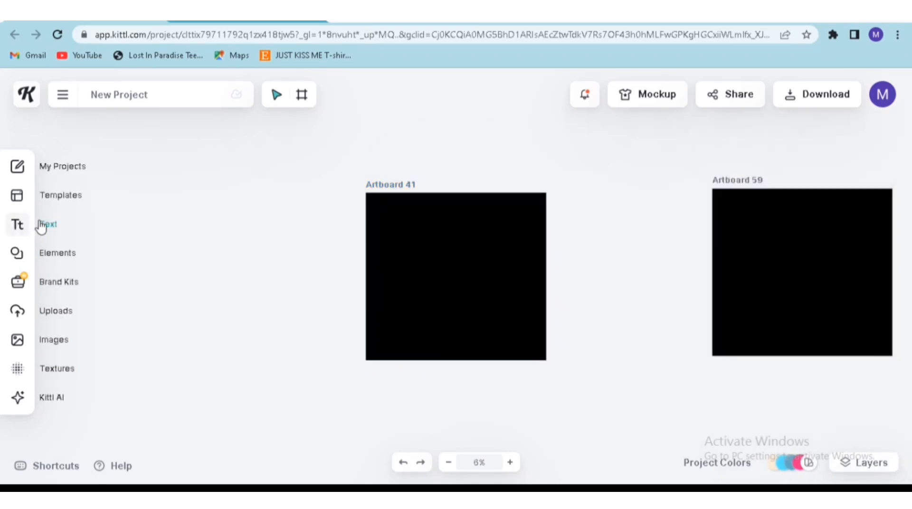
Add a headline text to Artboard 41, enlarge it to about 2081 px wide and move it to the artboard's upper-left area
left_click(42, 226)
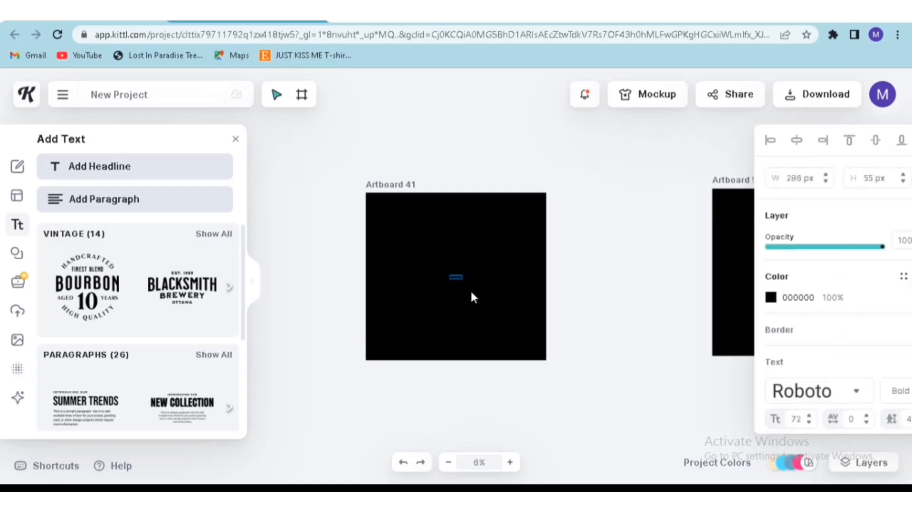
left_click(452, 279)
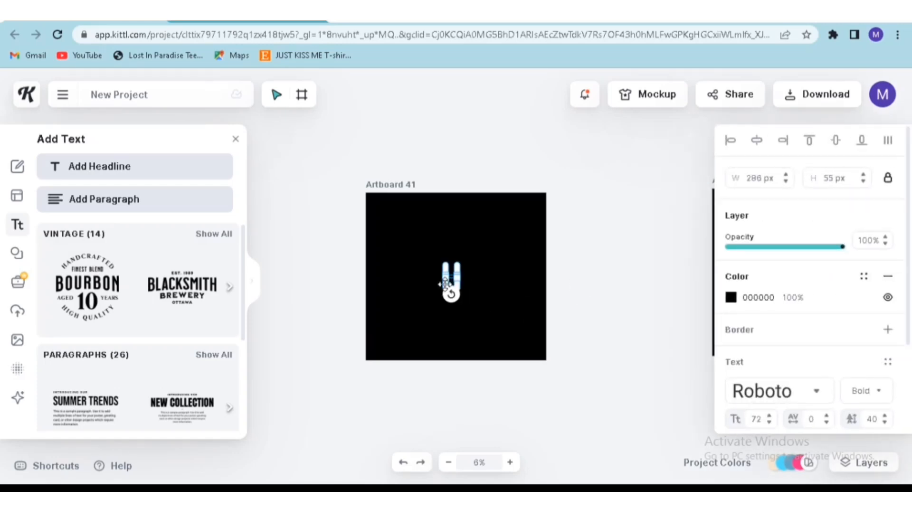
left_click_drag(481, 295, 533, 307)
left_click(598, 298)
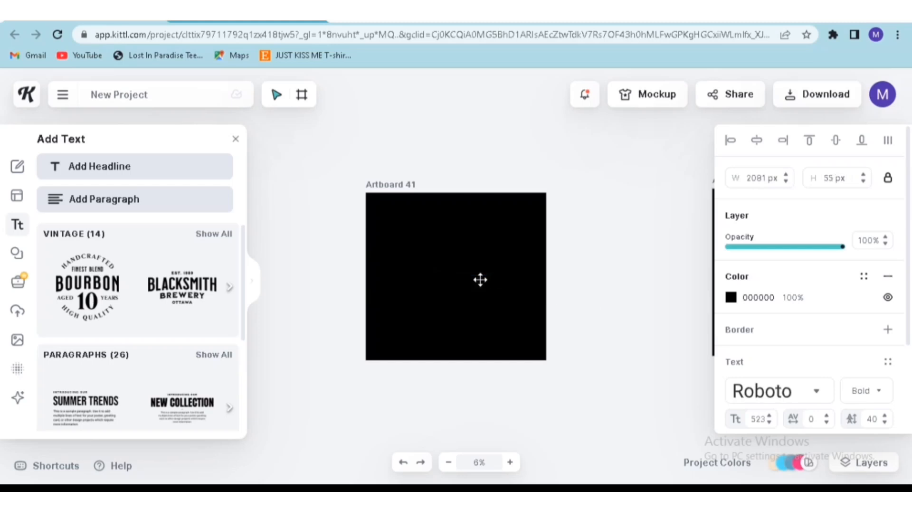
left_click(487, 288)
left_click_drag(472, 273, 408, 231)
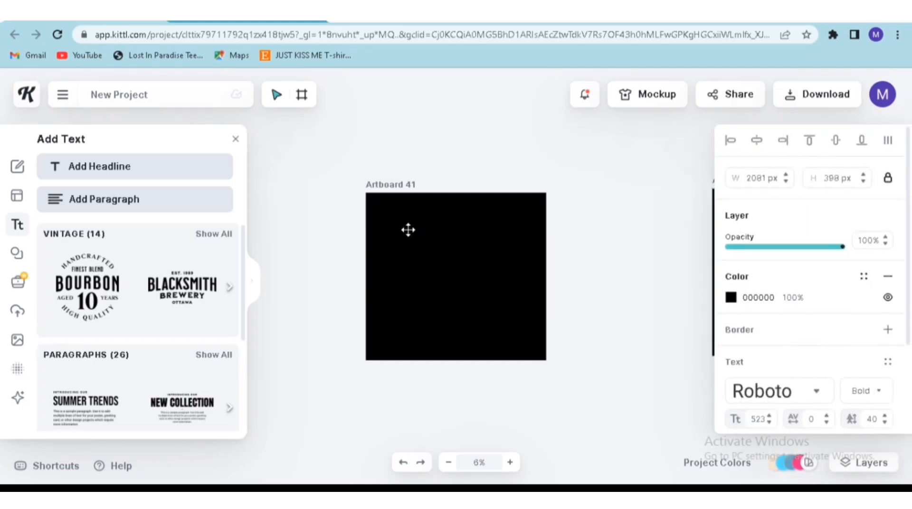
Change the headline's color to white (FFFFFF) and move it to the middle of the artboard's upper area
left_click(731, 298)
left_click(566, 357)
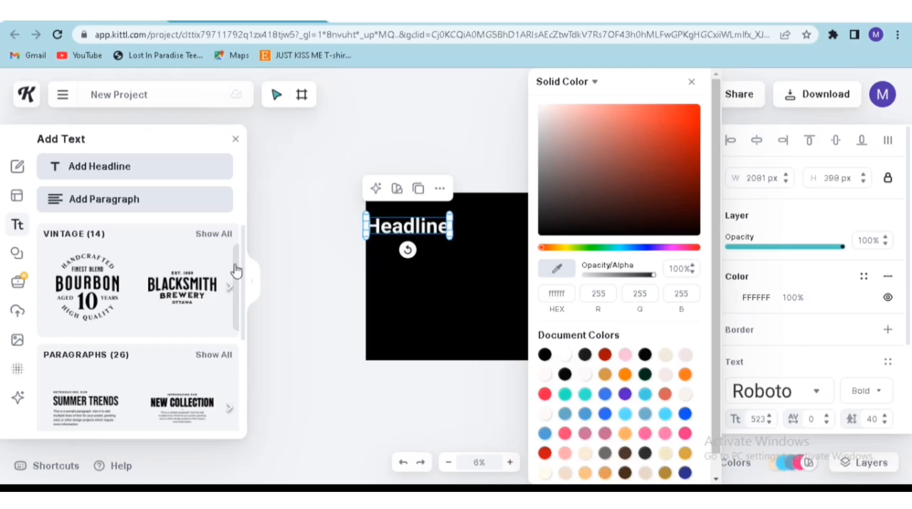
left_click(309, 285)
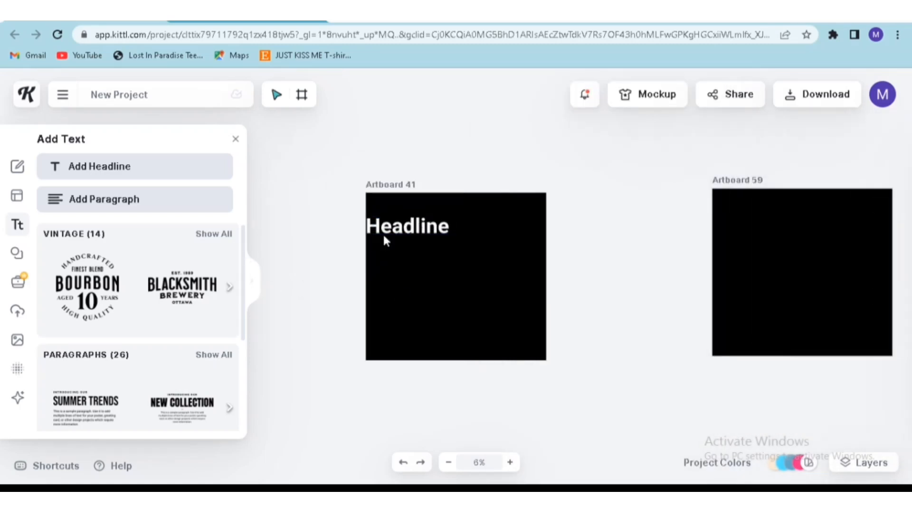
left_click_drag(382, 227, 451, 232)
key("ctrl+v")
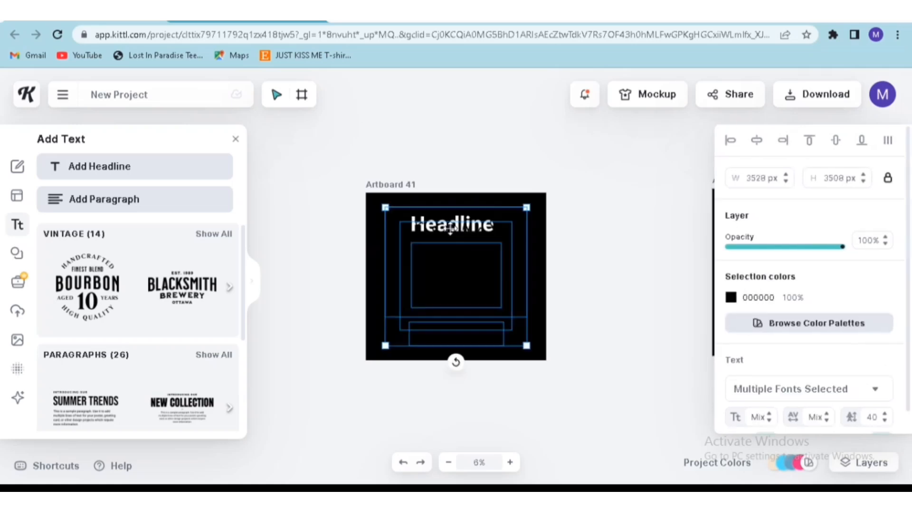
left_click(499, 156)
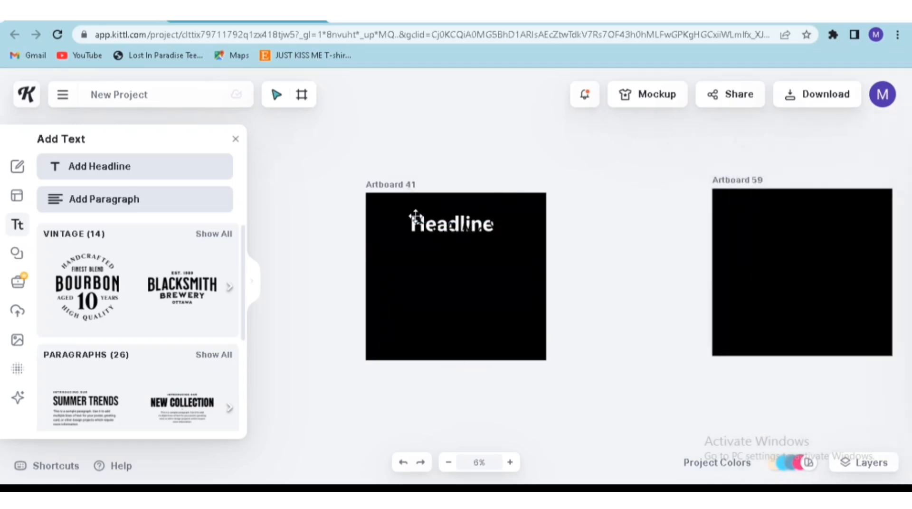
left_click(394, 185)
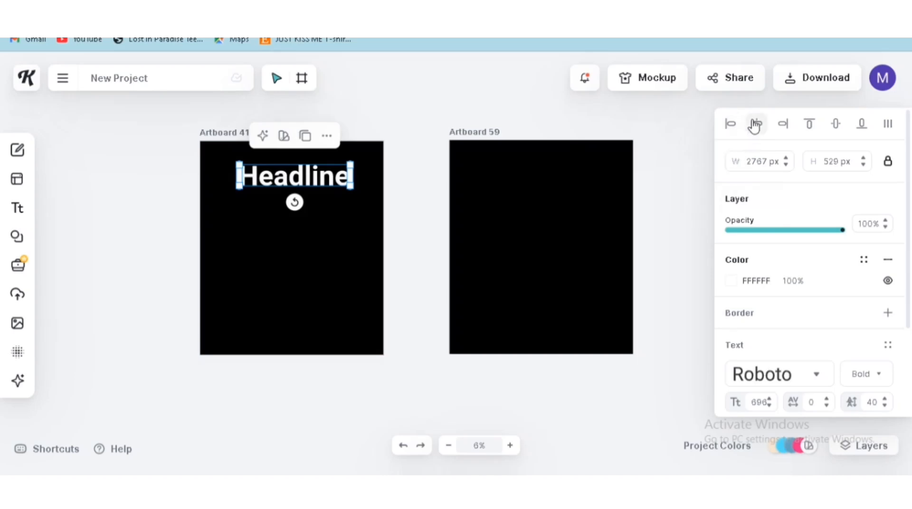
Center the headline horizontally on the artboard and place a duplicate directly below it, widened to about 3067 px to fit one line
left_click(757, 124)
left_click(392, 263)
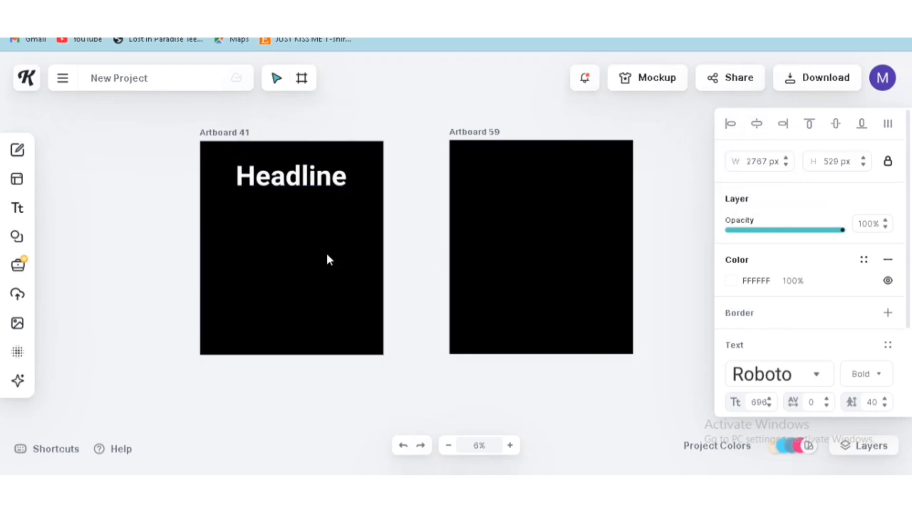
left_click(296, 177)
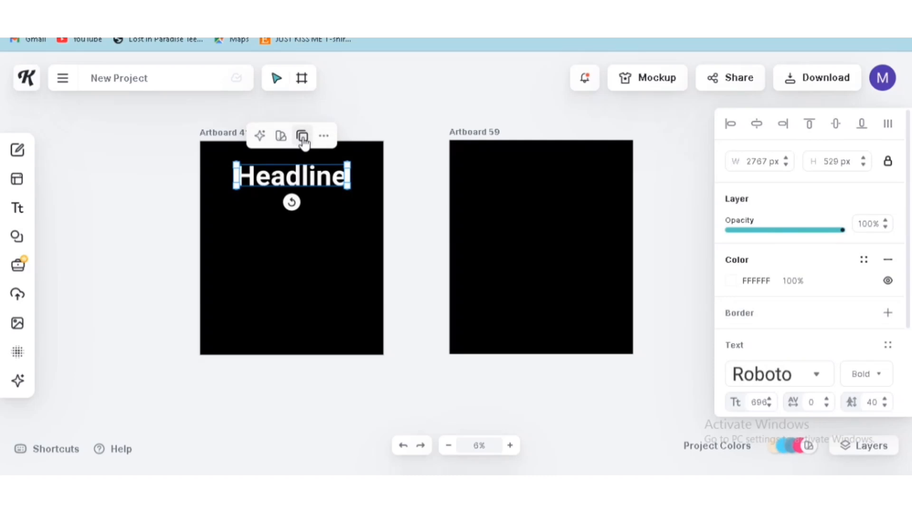
left_click(302, 138)
left_click_drag(288, 175, 289, 206)
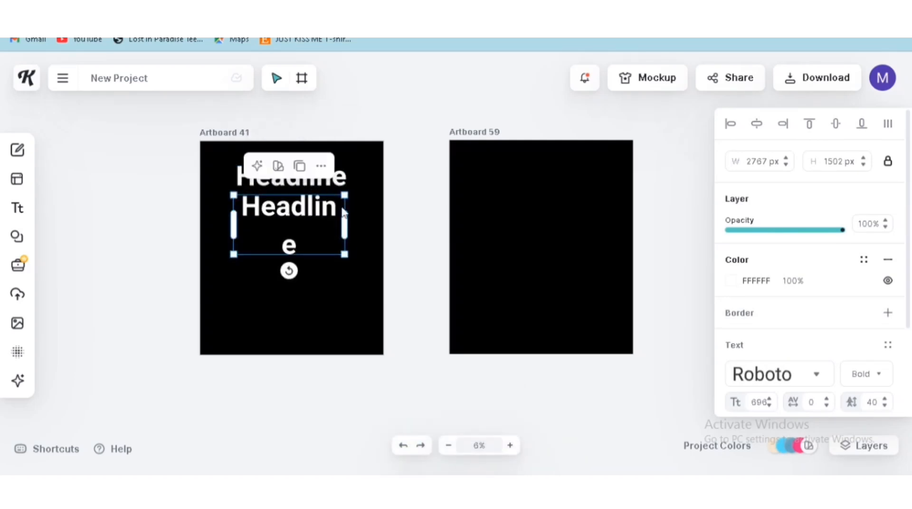
left_click_drag(345, 222, 359, 207)
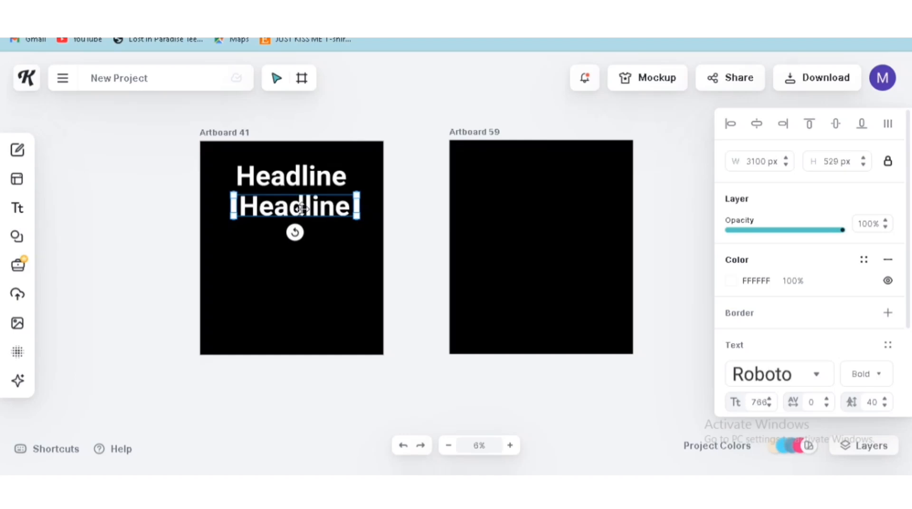
double_click(301, 208)
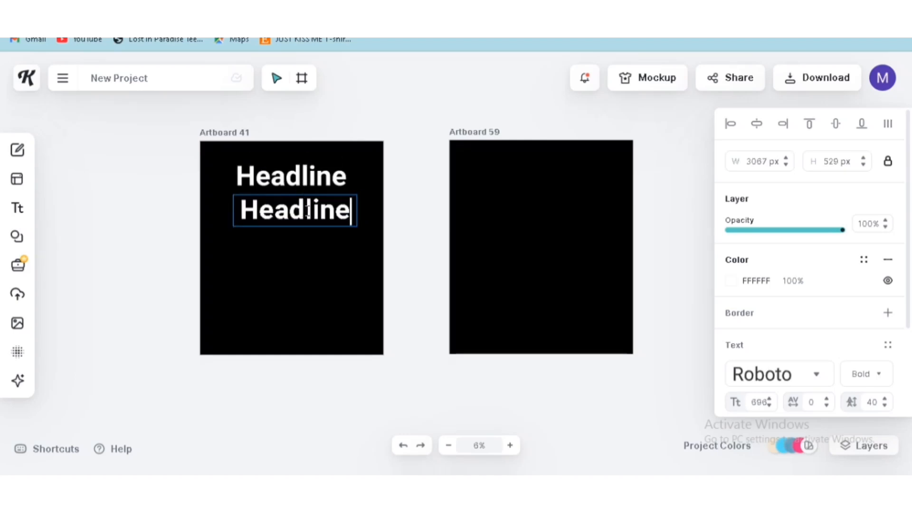
key("Escape")
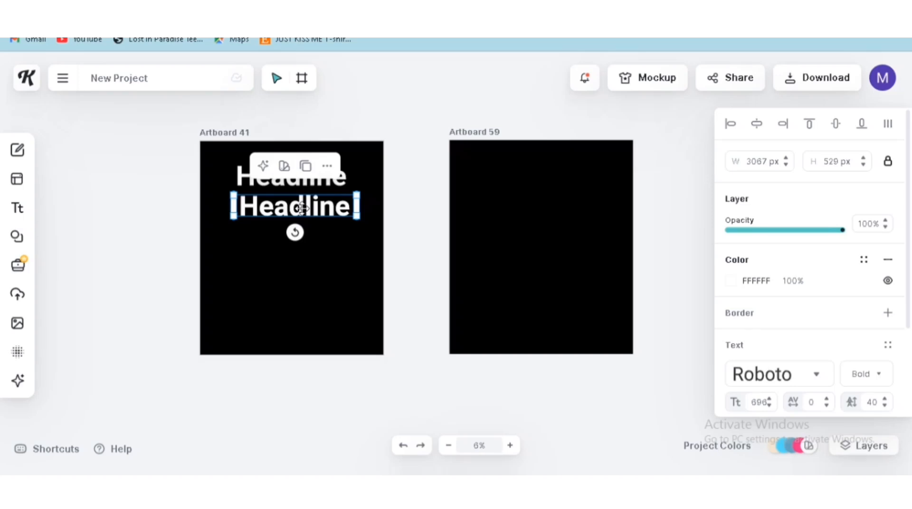
Paste three more copies of the second headline, stacking each one below the previous line on Artboard 41
key("ctrl+v")
left_click_drag(300, 207, 299, 242)
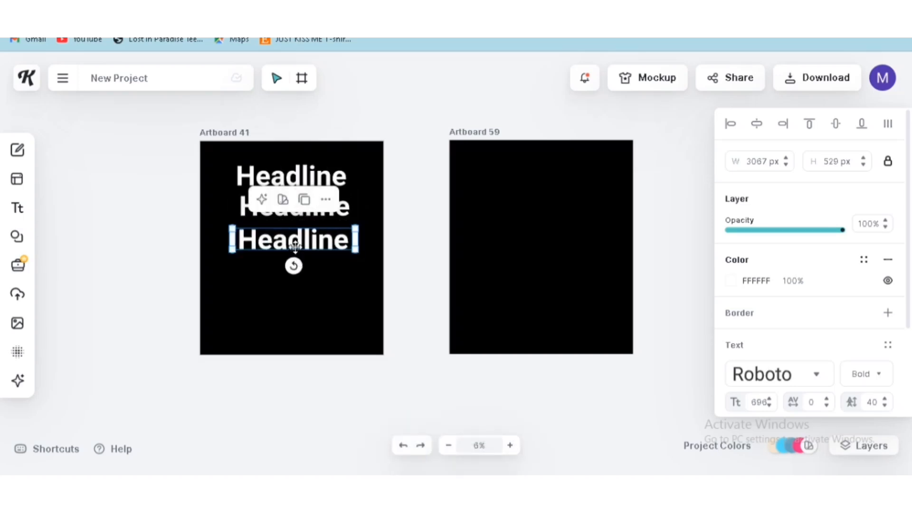
key("ctrl+v")
left_click_drag(305, 238, 305, 266)
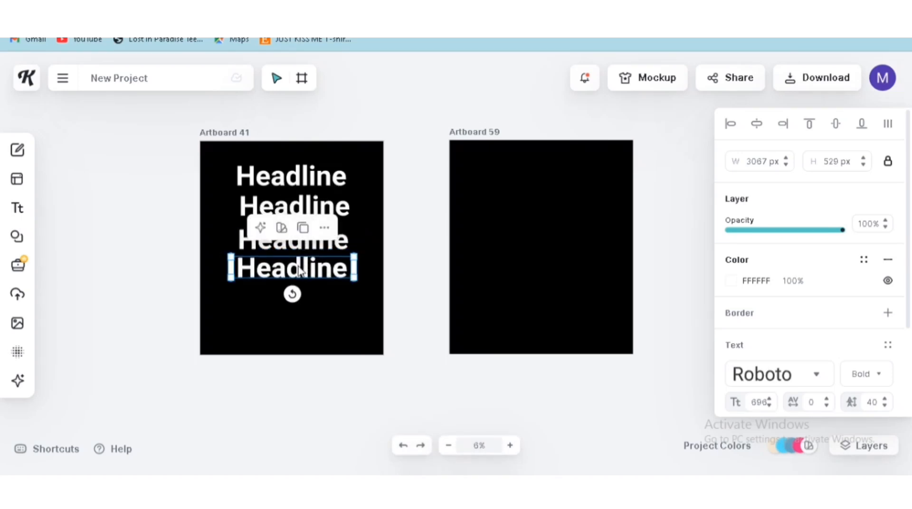
key("ctrl+v")
left_click_drag(298, 269, 298, 301)
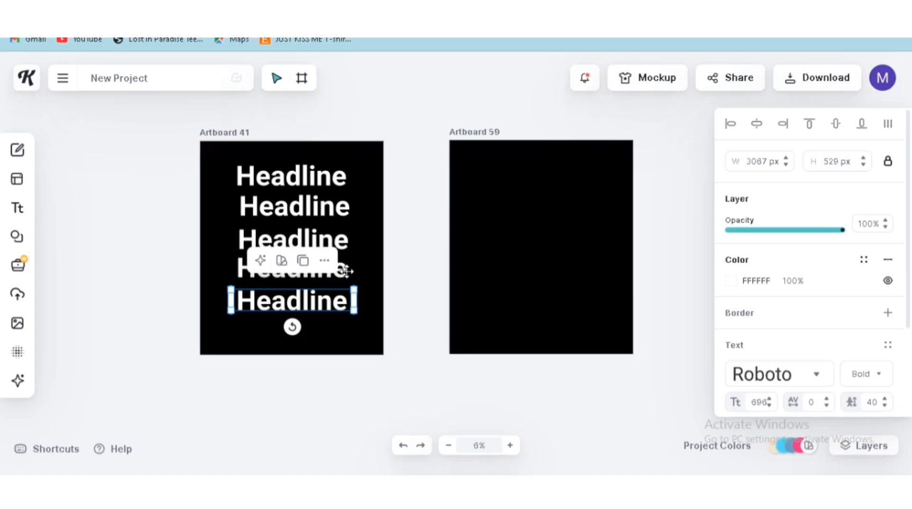
Replace the first headline on Artboard 41 with the text DEAR SANTA
left_click(389, 258)
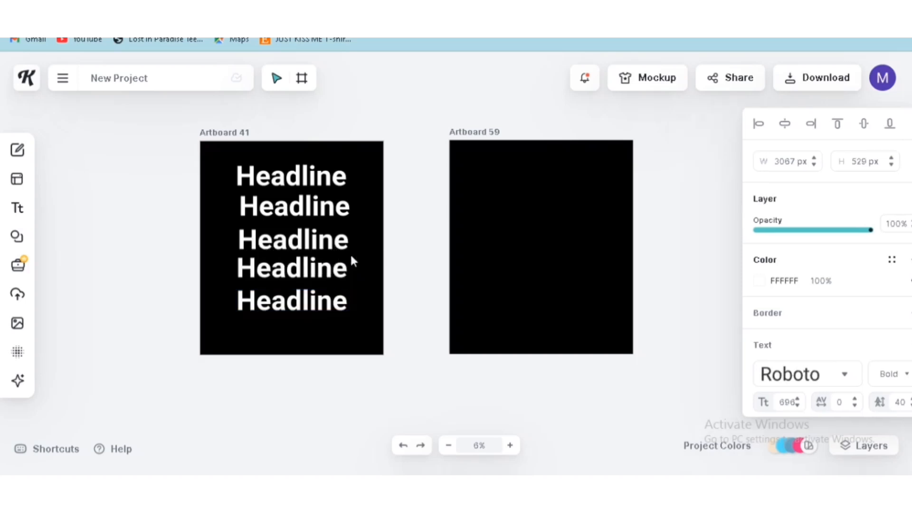
left_click(291, 182)
left_click_drag(339, 175, 339, 177)
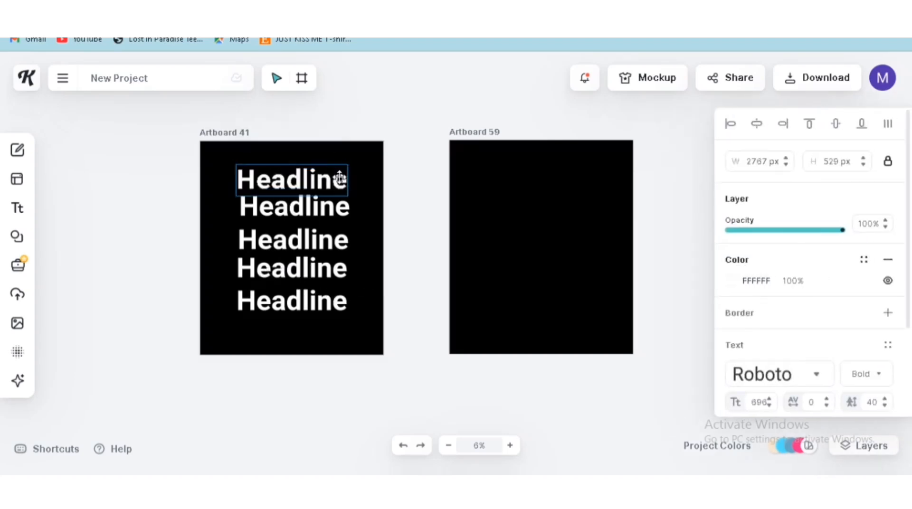
key("BackSpace")
key("BackSpace")
key("BackSpace")
key("BackSpace")
key("BackSpace")
key("BackSpace")
key("BackSpace")
key("BackSpace")
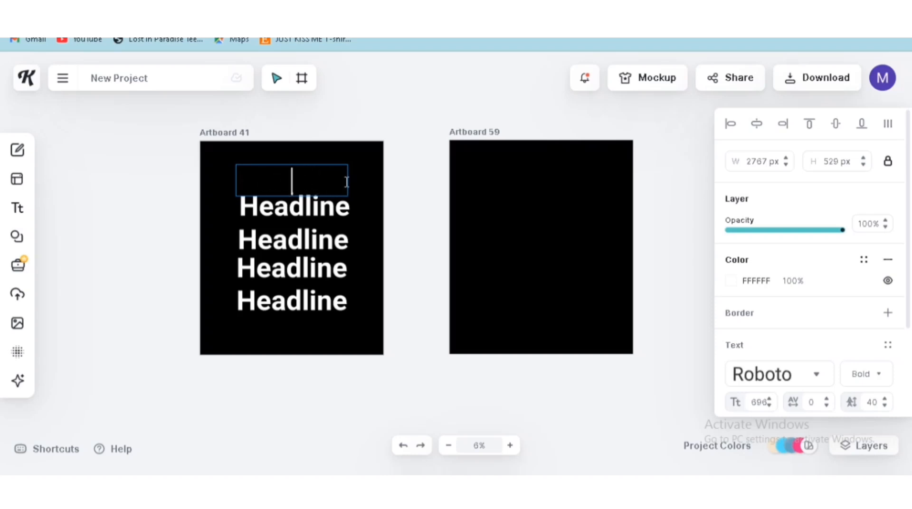
type("DW")
key("BackSpace")
type("EAR")
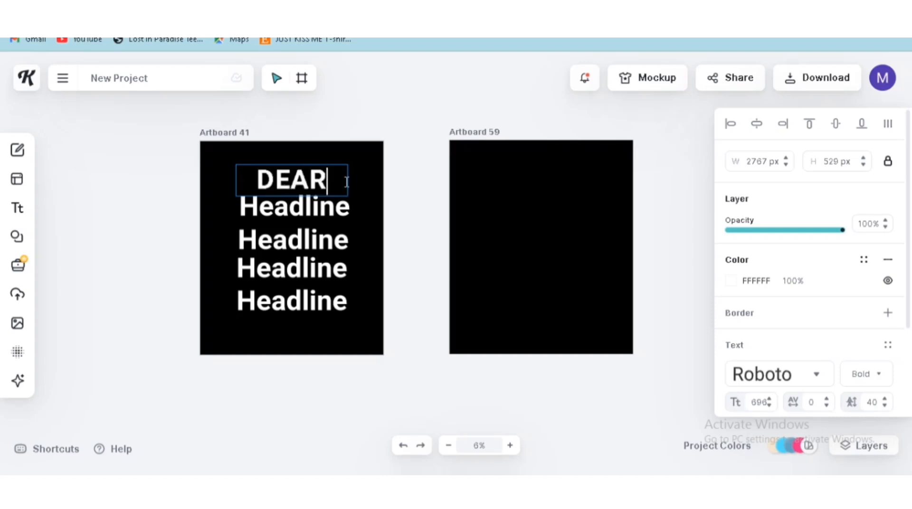
type(" SANTA")
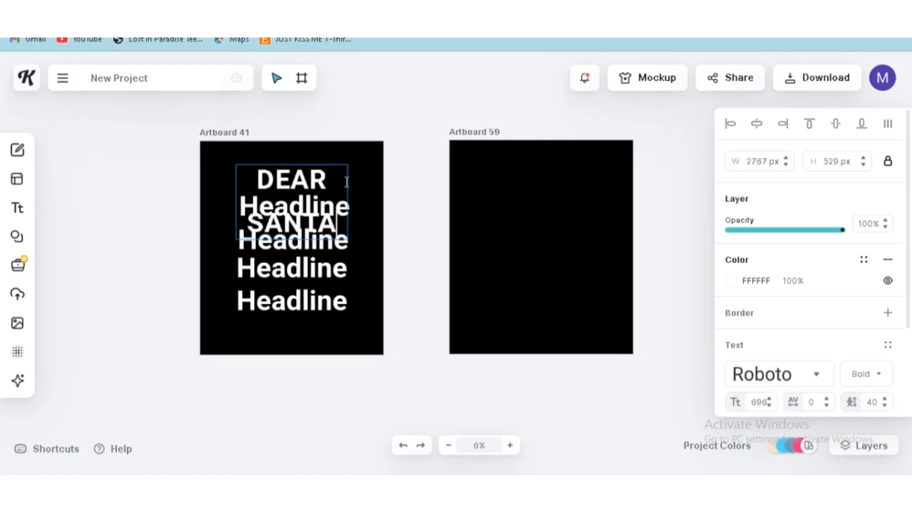
left_click(289, 169)
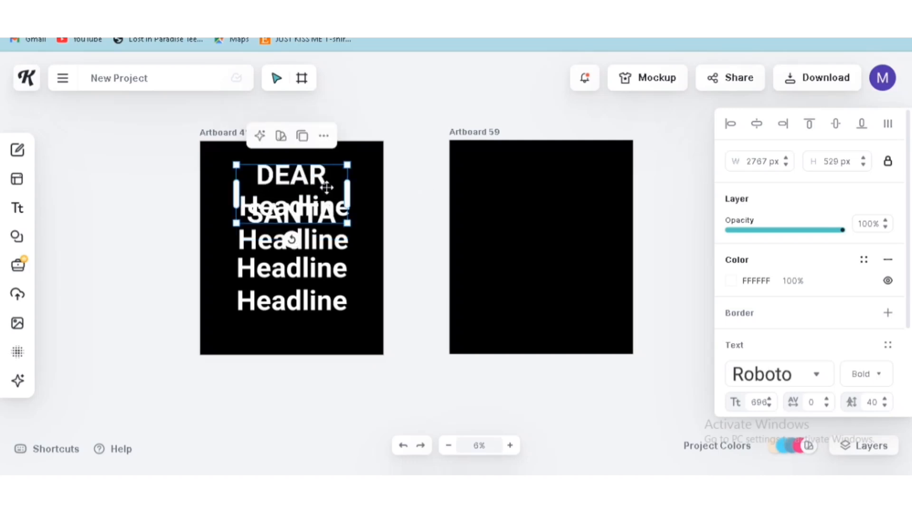
Widen DEAR SANTA to fit one line, scale it down slightly and center it above the remaining headlines
left_click_drag(362, 187, 421, 176)
left_click_drag(319, 181, 277, 175)
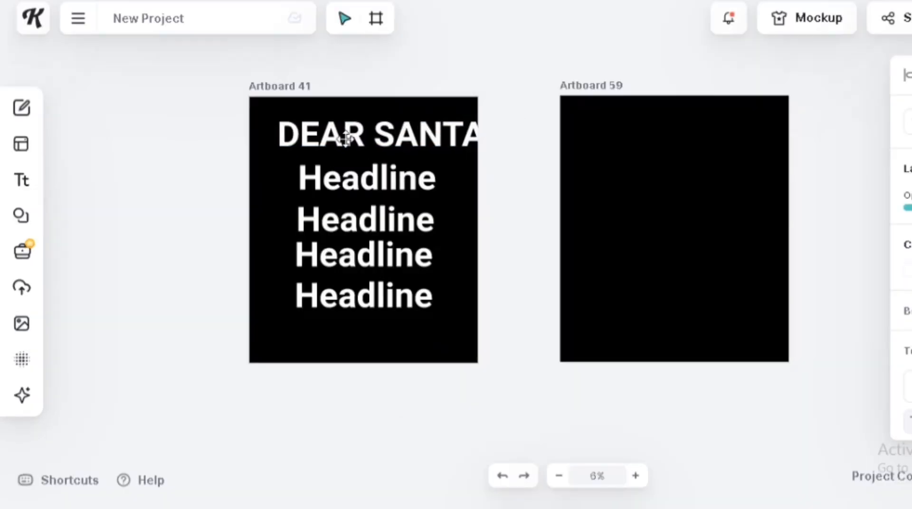
left_click_drag(345, 139, 336, 140)
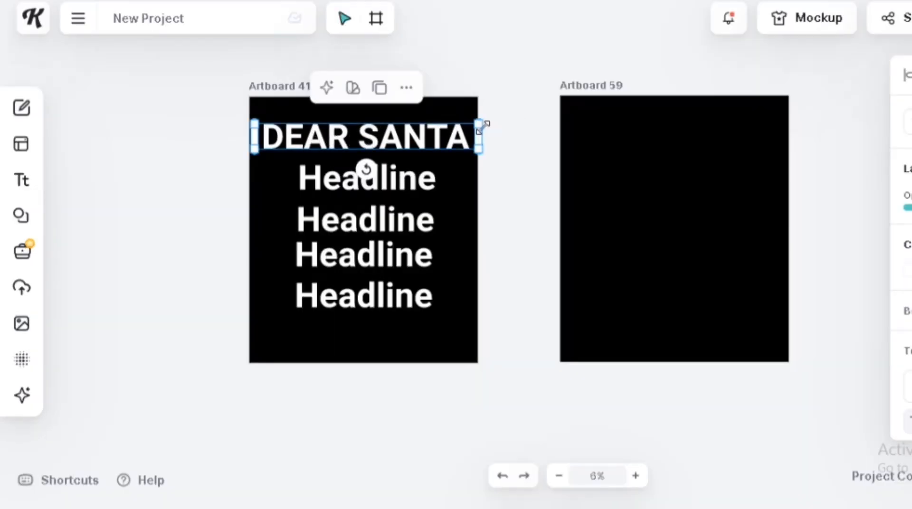
left_click_drag(483, 127, 465, 126)
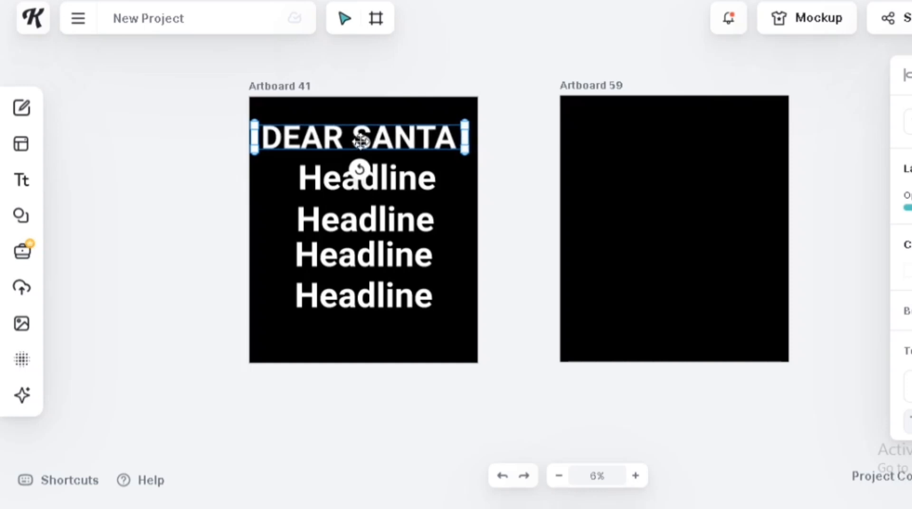
left_click_drag(366, 139, 375, 149)
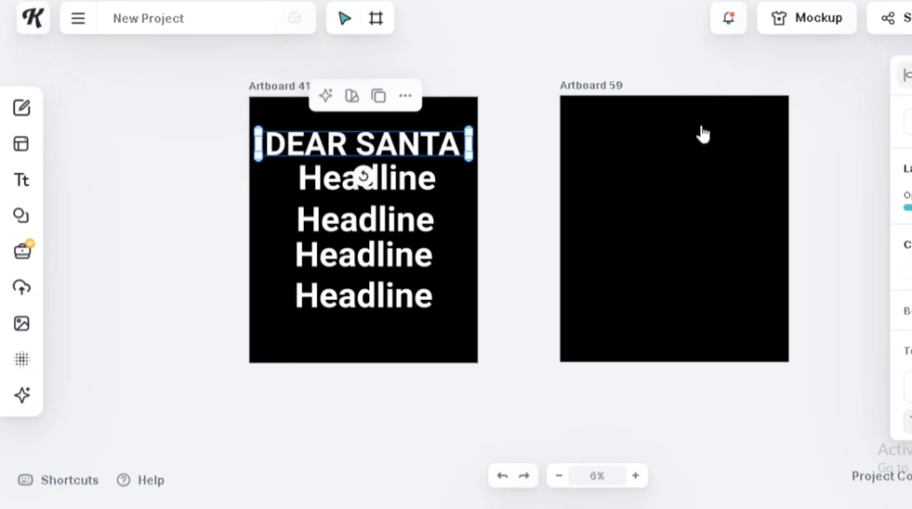
left_click(389, 184)
left_click(393, 183)
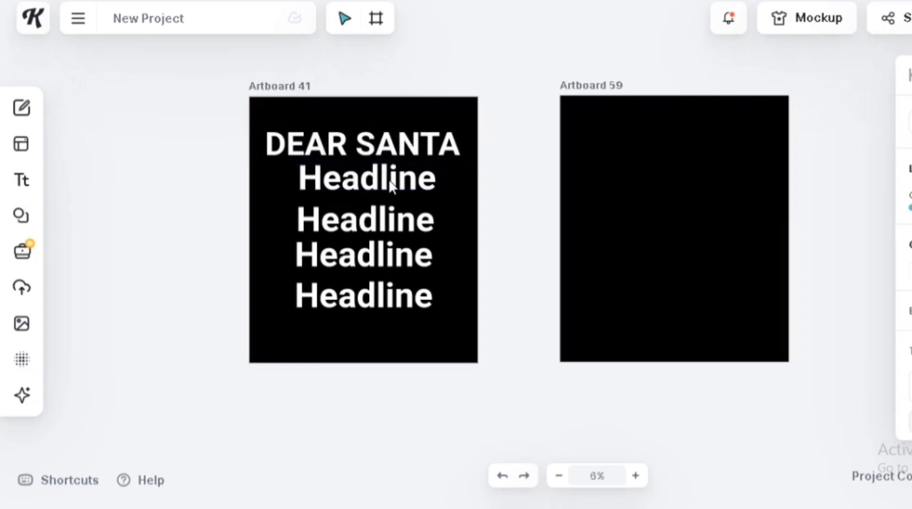
left_click(403, 180)
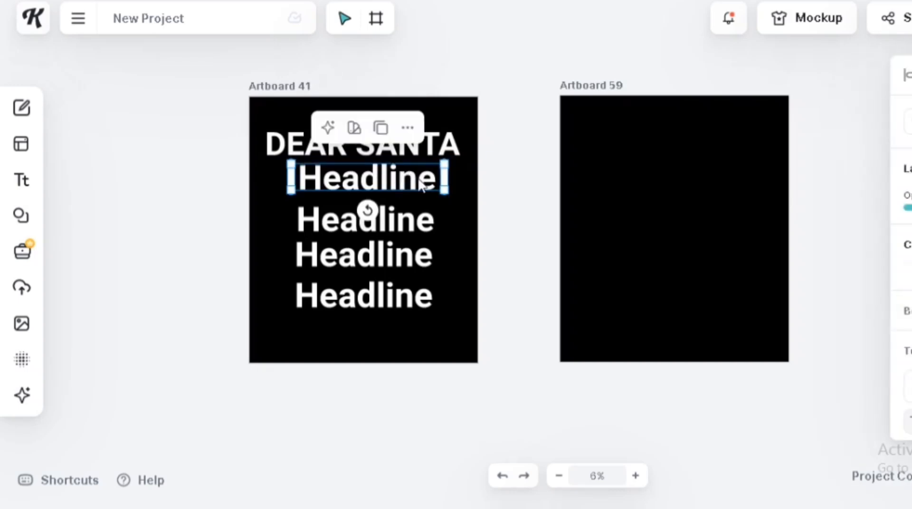
key("Delete")
left_click(502, 476)
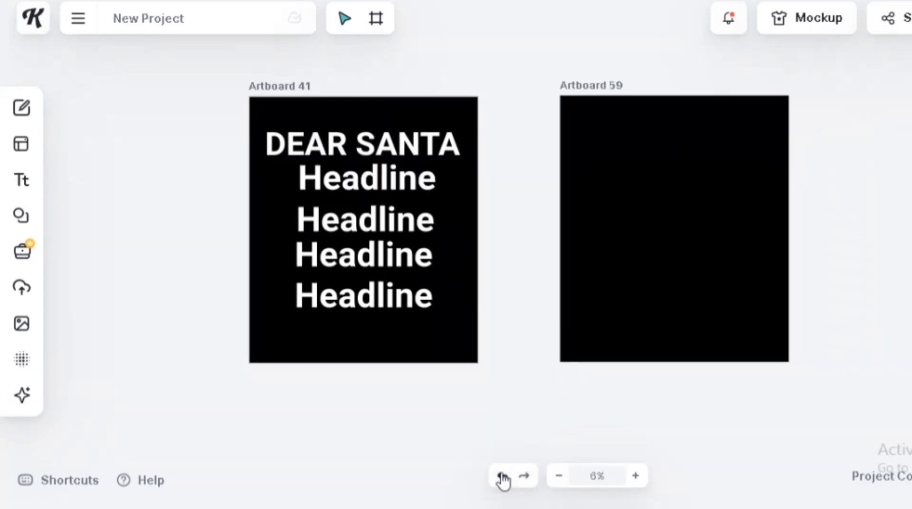
Replace the second headline, directly below DEAR SANTA, with the text BEING
left_click(401, 181)
left_click(412, 185)
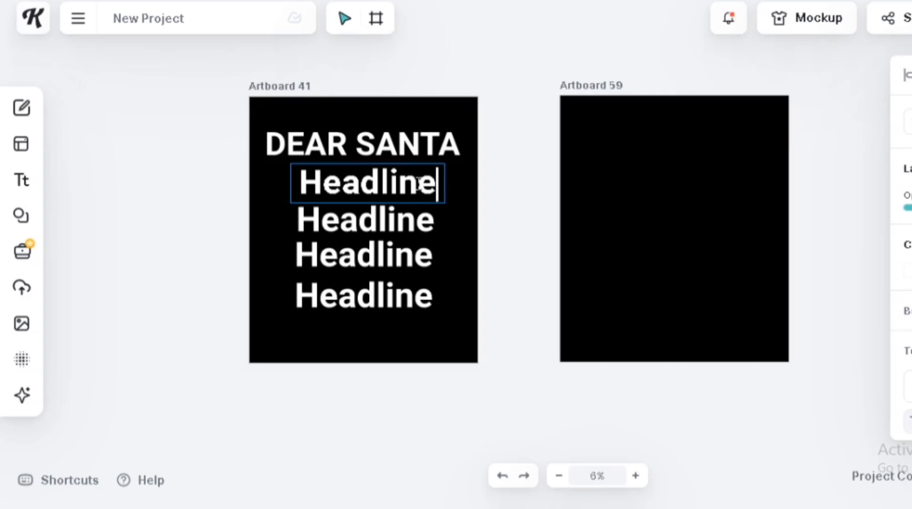
key("BackSpace")
key("BackSpace")
key("BackSpace")
key("BackSpace")
key("BackSpace")
key("BackSpace")
key("BackSpace")
key("BackSpace")
type("BEING")
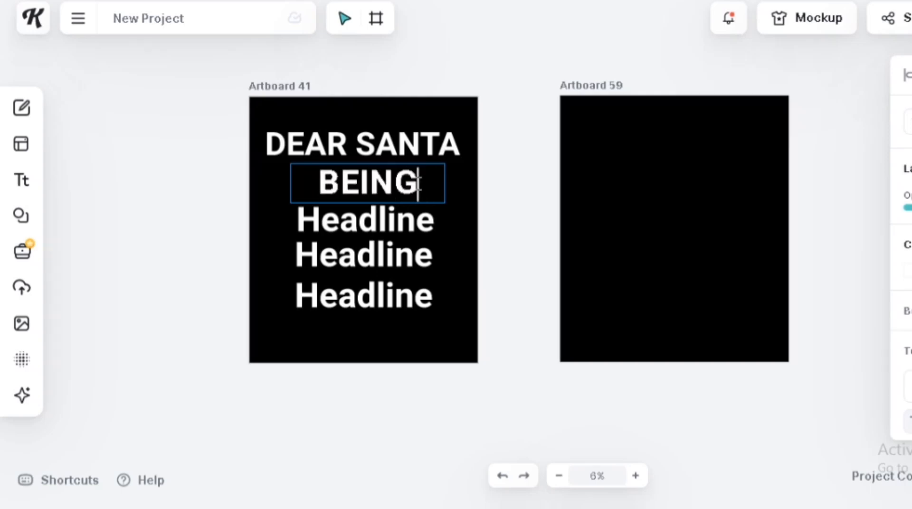
key("Escape")
Replace the third headline, below BEING, with the text NAUGHTY
left_click(393, 227)
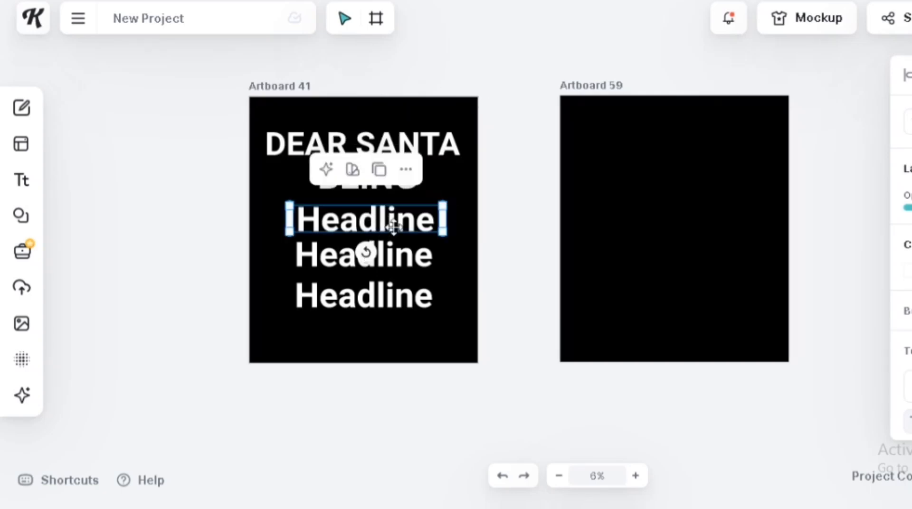
left_click(394, 227)
key("BackSpace")
key("BackSpace")
key("BackSpace")
key("BackSpace")
key("BackSpace")
key("BackSpace")
key("BackSpace")
key("BackSpace")
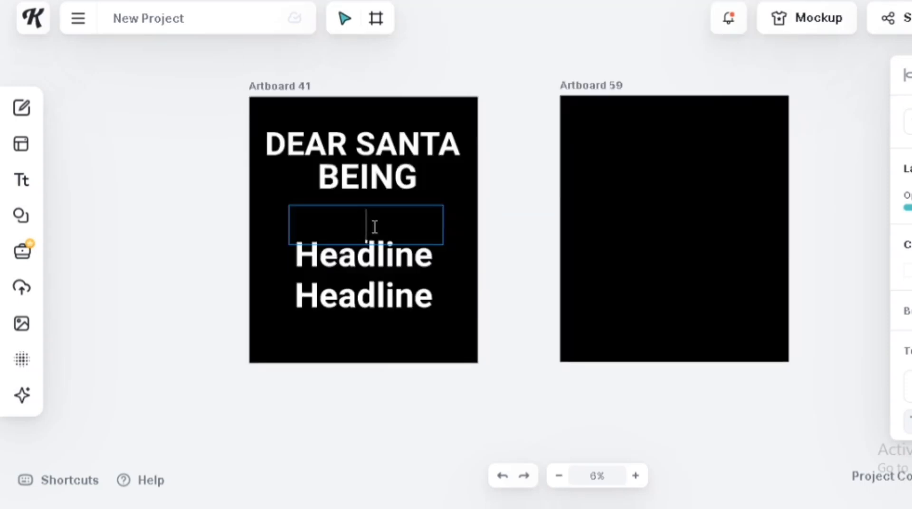
type("NAUGHTY")
key("Escape")
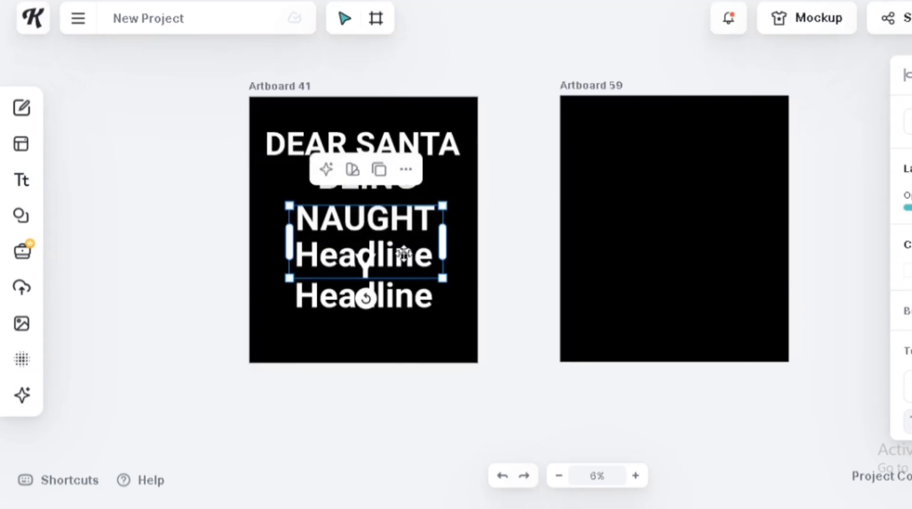
left_click(407, 255)
key("Delete")
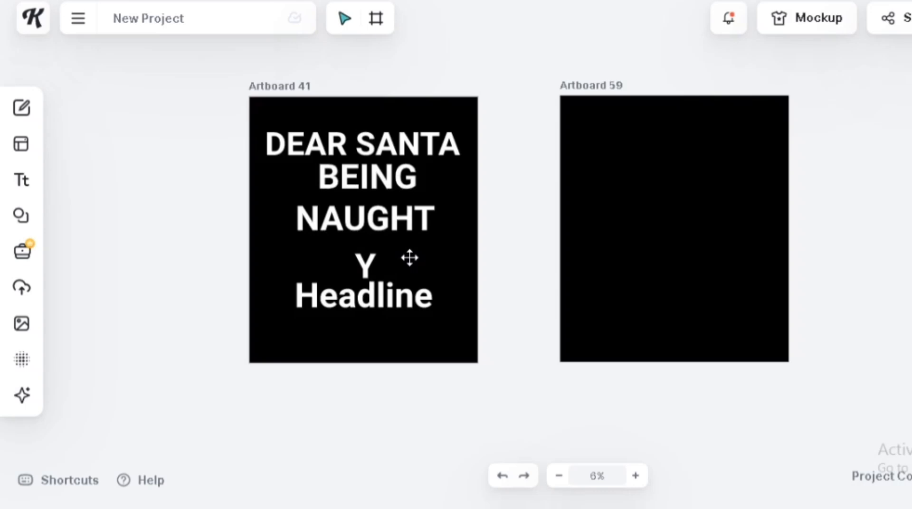
left_click(503, 476)
Widen the NAUGHTY text box so the word fits on one line
left_click(375, 227)
left_click_drag(442, 230, 455, 234)
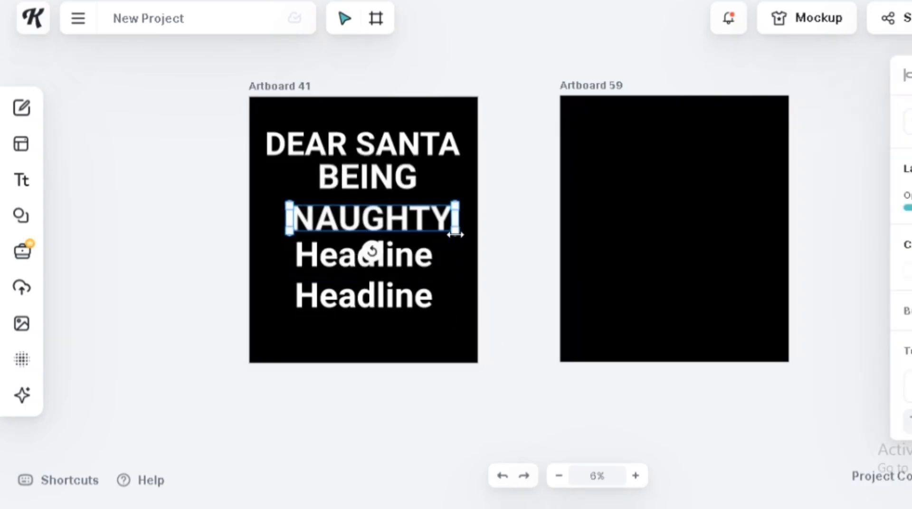
Replace the fourth headline, below NAUGHTY, with the text BURNS MORE CALORIES
double_click(391, 258)
key("BackSpace")
key("BackSpace")
key("BackSpace")
key("BackSpace")
key("BackSpace")
key("BackSpace")
key("BackSpace")
key("BackSpace")
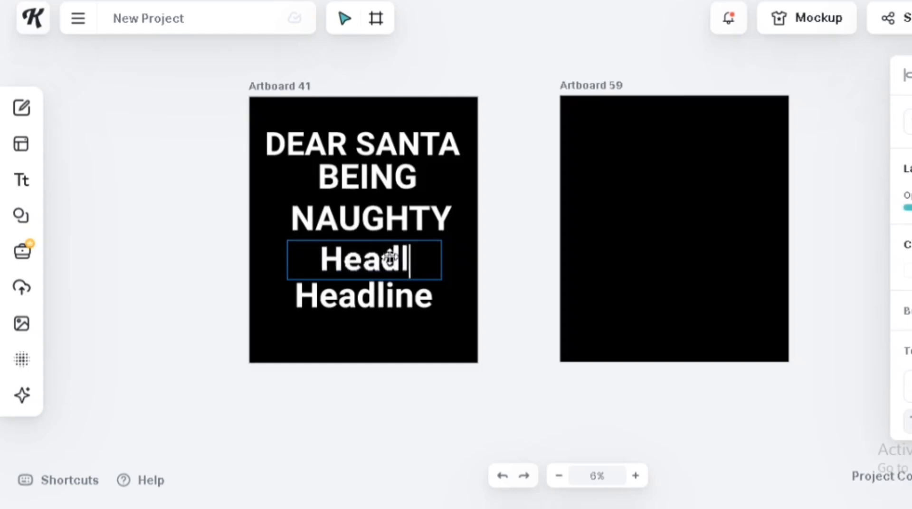
type("BURN")
type("S")
key("Return")
type("MORE")
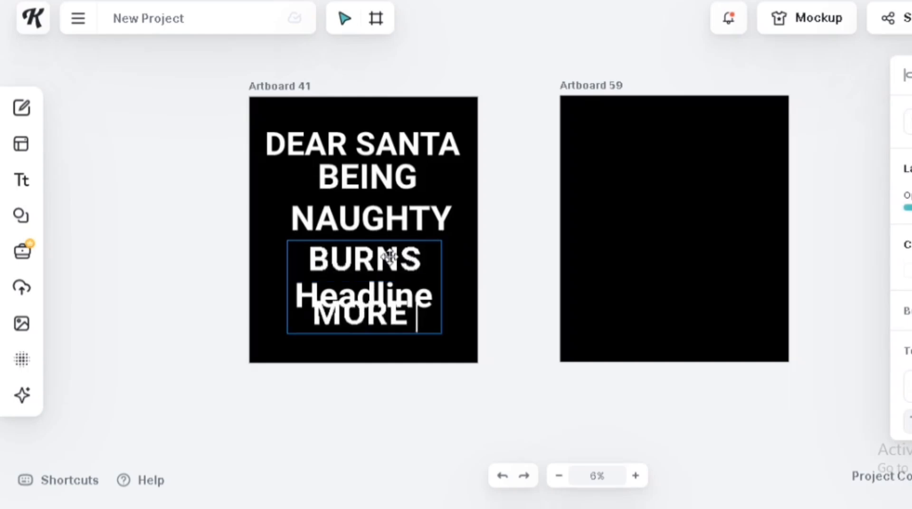
key("Return")
type("CALORIES")
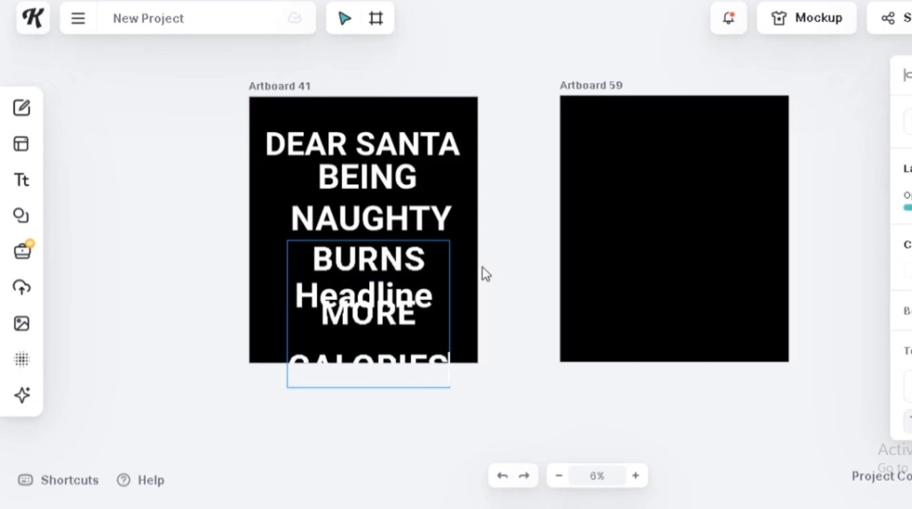
left_click(399, 261)
Fit BURNS MORE CALORIES on a single line, scale it down to the artboard's width and place it below NAUGHTY
left_click_drag(441, 240, 393, 285)
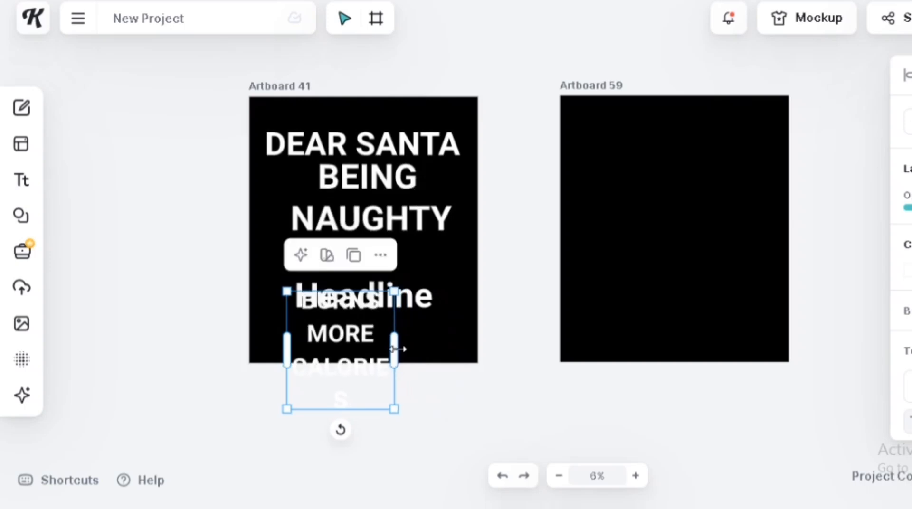
left_click_drag(394, 346, 587, 309)
left_click_drag(445, 302, 392, 261)
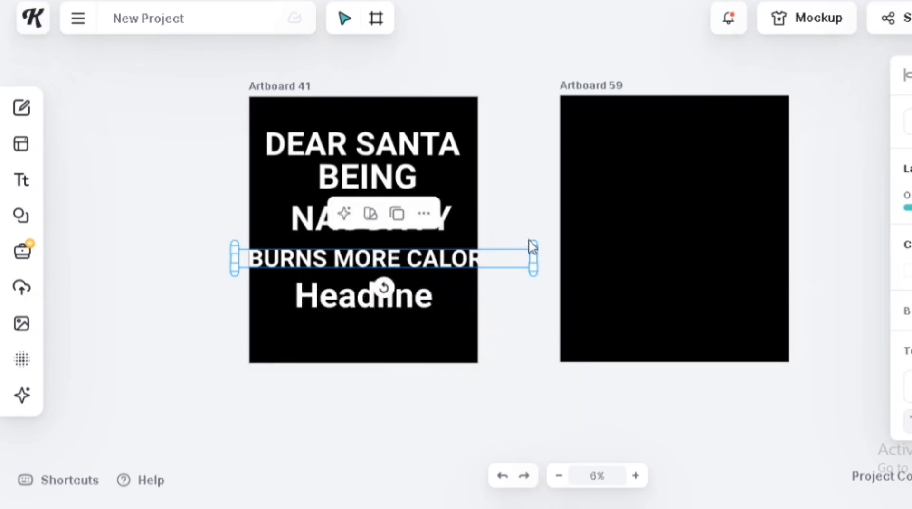
left_click_drag(533, 250, 447, 257)
left_click_drag(333, 264, 362, 263)
Duplicate the last remaining headline and place the copy directly below it on Artboard 41
left_click(346, 304)
double_click(411, 300)
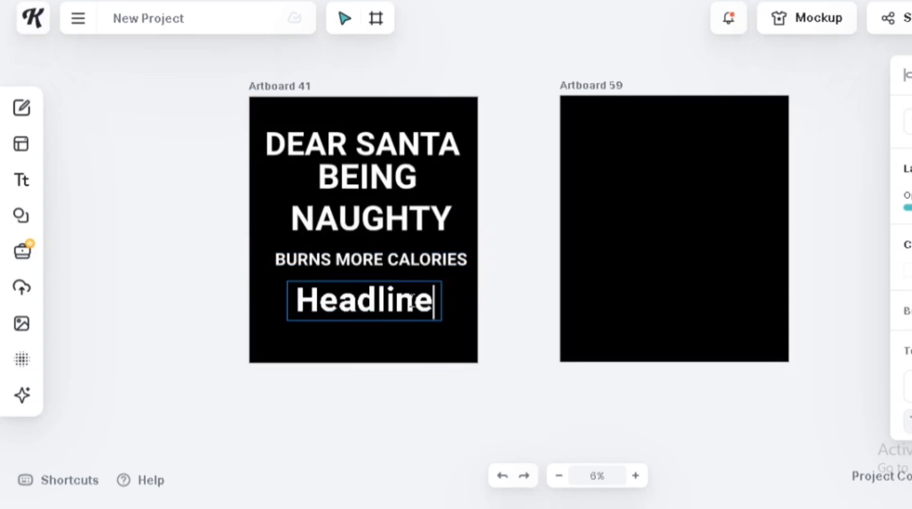
left_click(454, 331)
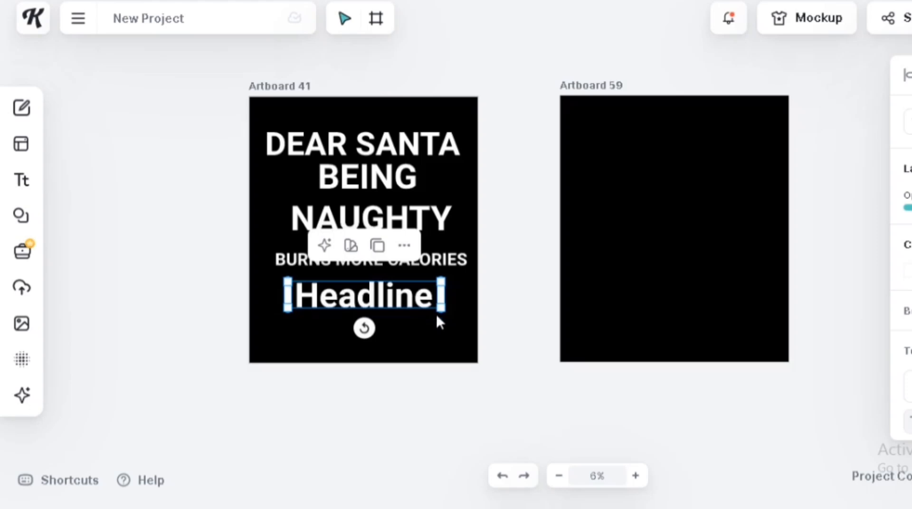
left_click(383, 249)
left_click_drag(372, 295, 378, 328)
Replace the headline below BURNS MORE CALORIES with the text I'M JUST TRYING
double_click(398, 301)
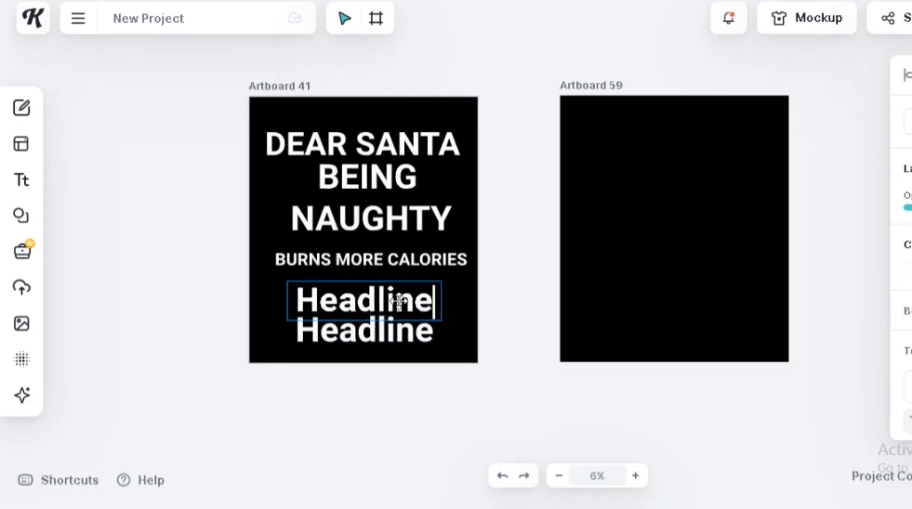
key("ctrl+a")
type("H")
type(" AM")
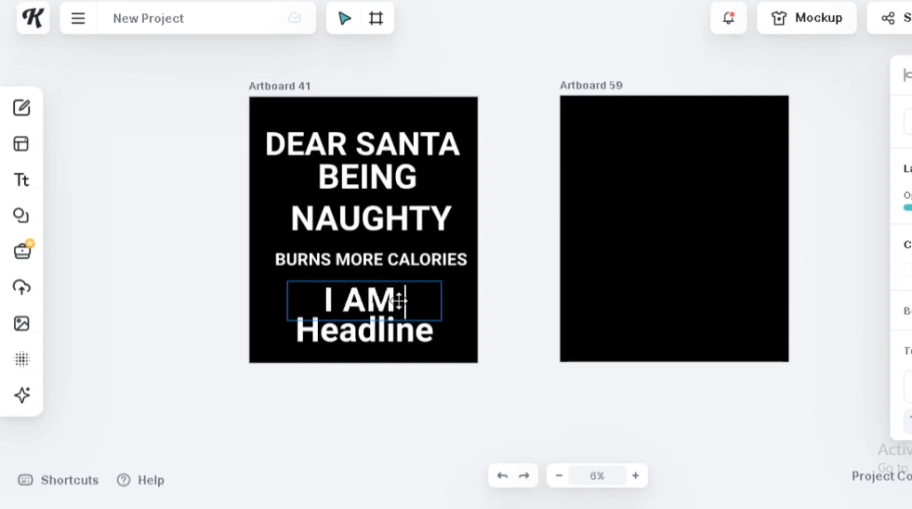
key("BackSpace")
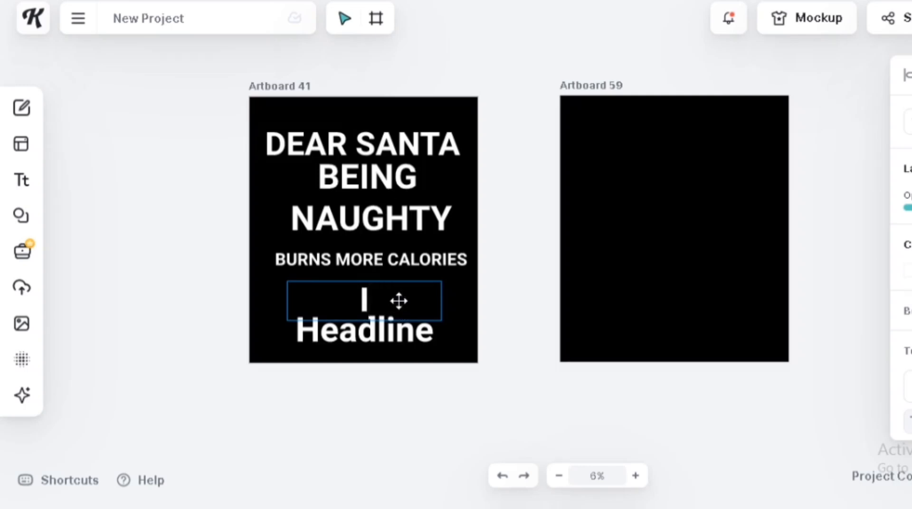
type("M")
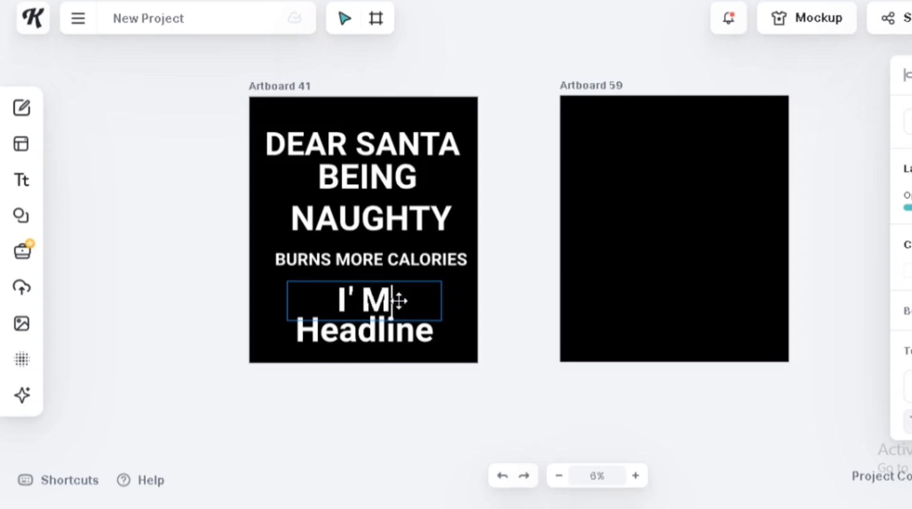
key("BackSpace")
key("BackSpace")
type("M JUST Headline TRYING")
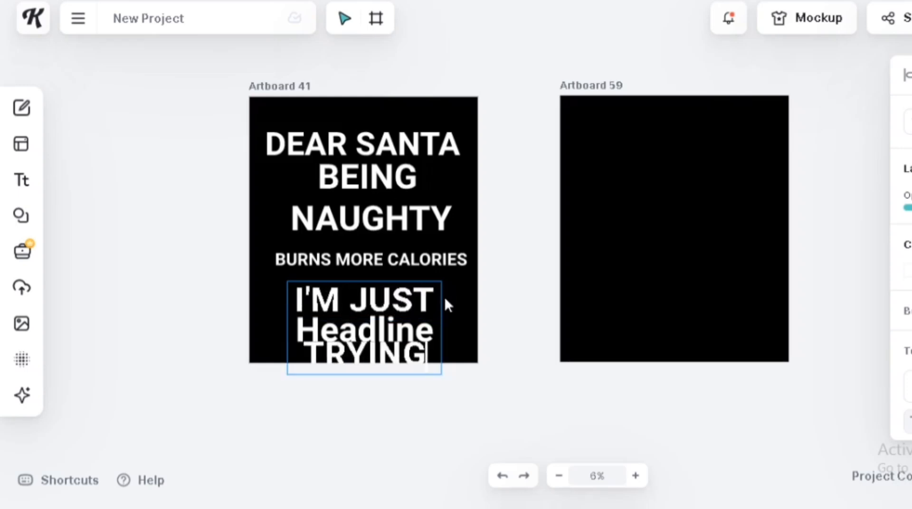
key("Escape")
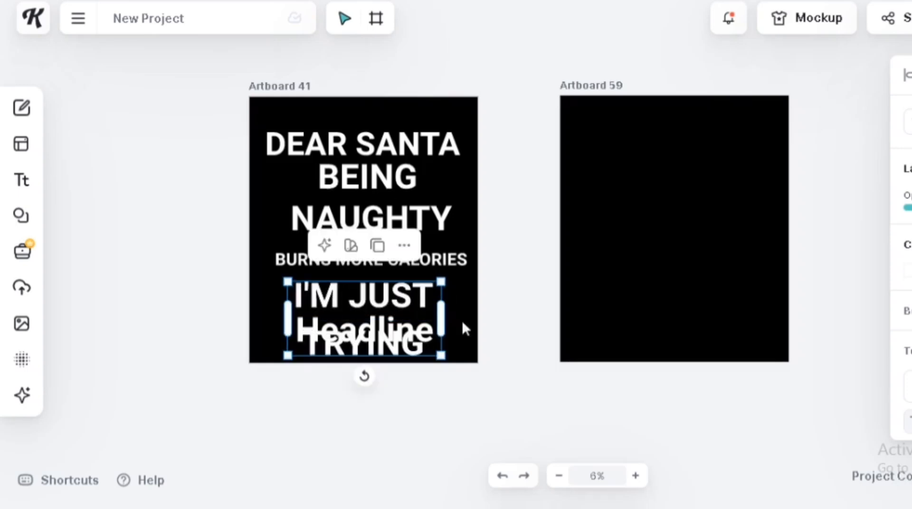
Resize I'M JUST TRYING to fit one line and center it directly below BURNS MORE CALORIES
left_click_drag(441, 281, 515, 322)
left_click_drag(401, 332, 380, 303)
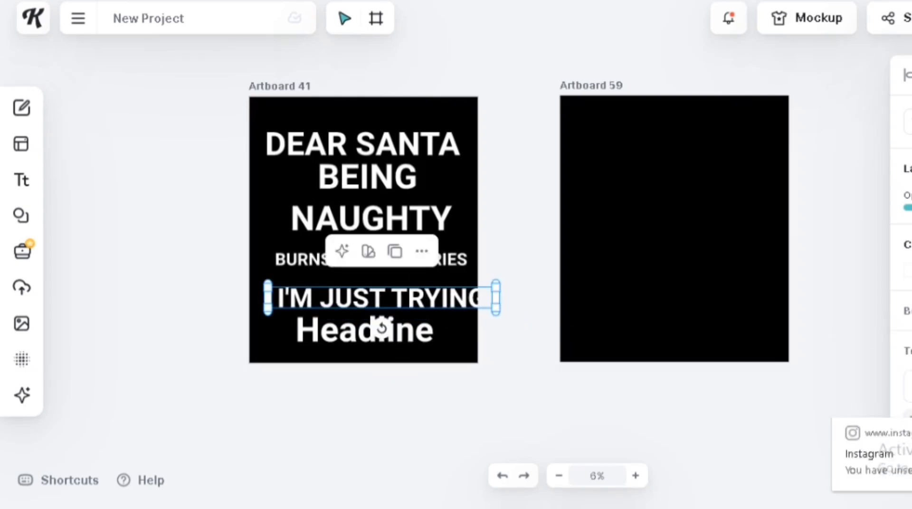
left_click_drag(387, 313, 377, 306)
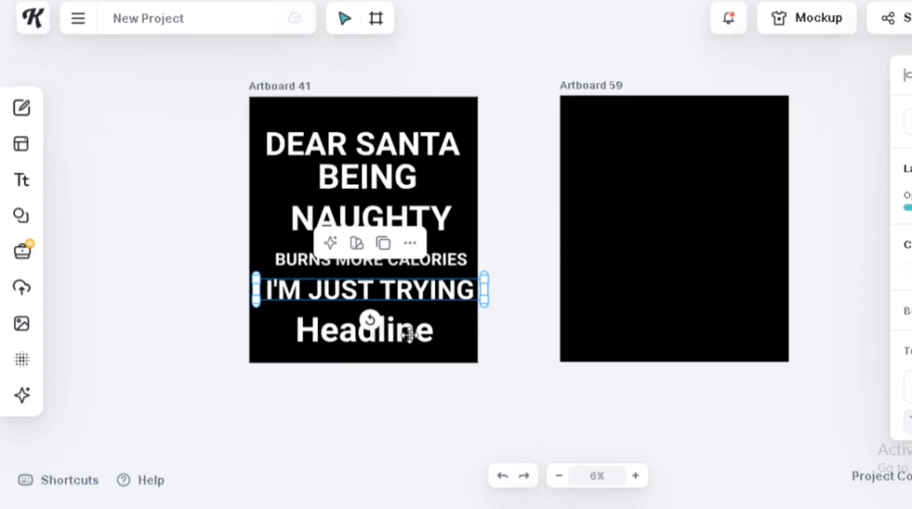
Replace the remaining headline with TO STAY FIT and fit it on a single line centered below I'M JUST TRYING
left_click(409, 335)
double_click(418, 332)
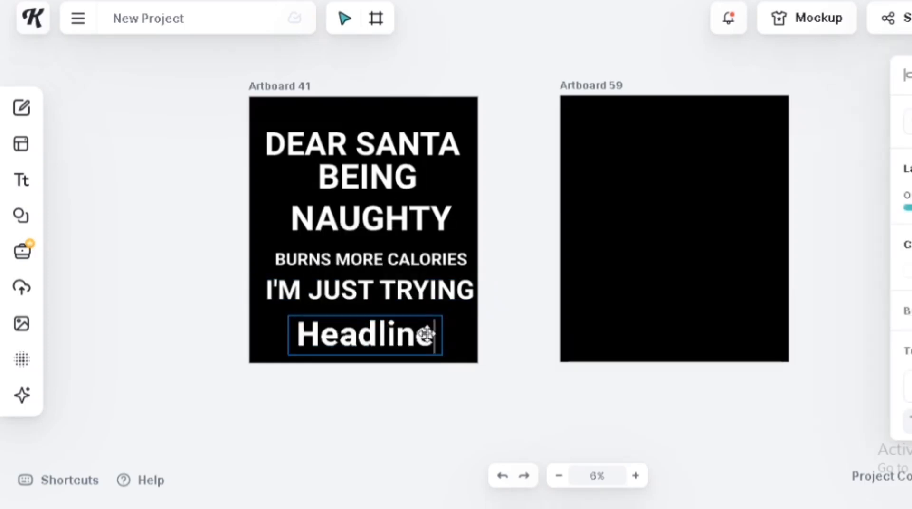
key("ctrl+a")
type("H")
type("O ")
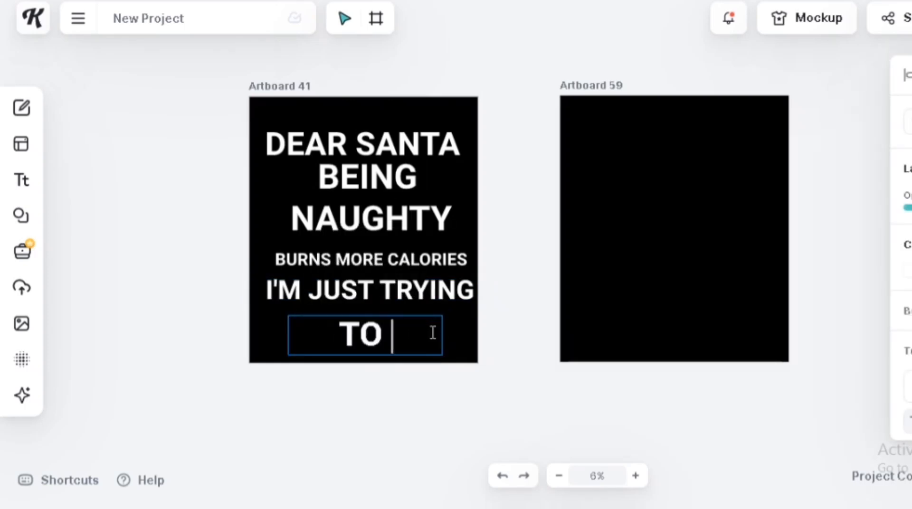
type("STAY")
key("Return")
type("FIT")
key("Escape")
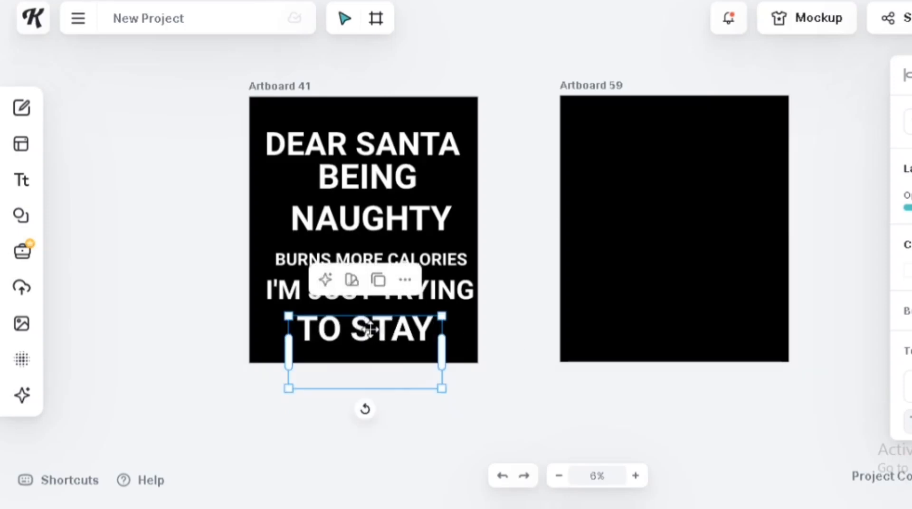
left_click_drag(427, 327, 483, 328)
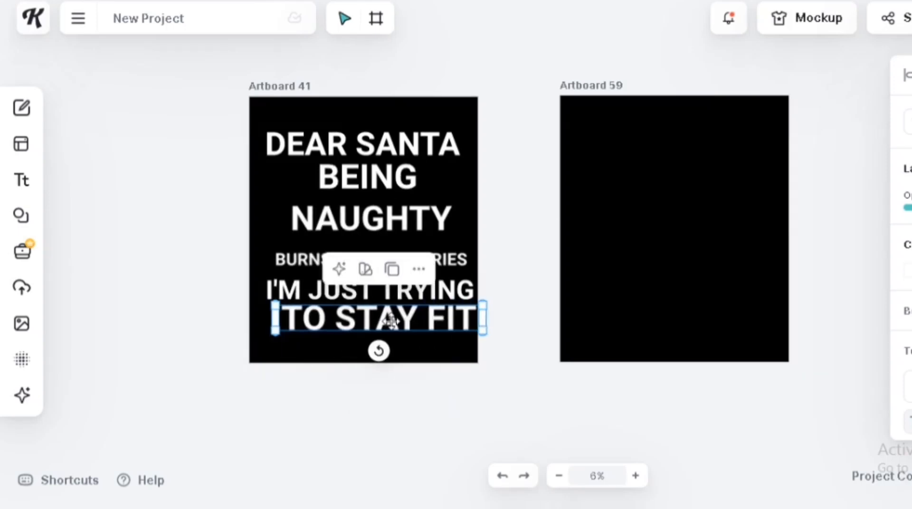
left_click_drag(386, 320, 381, 328)
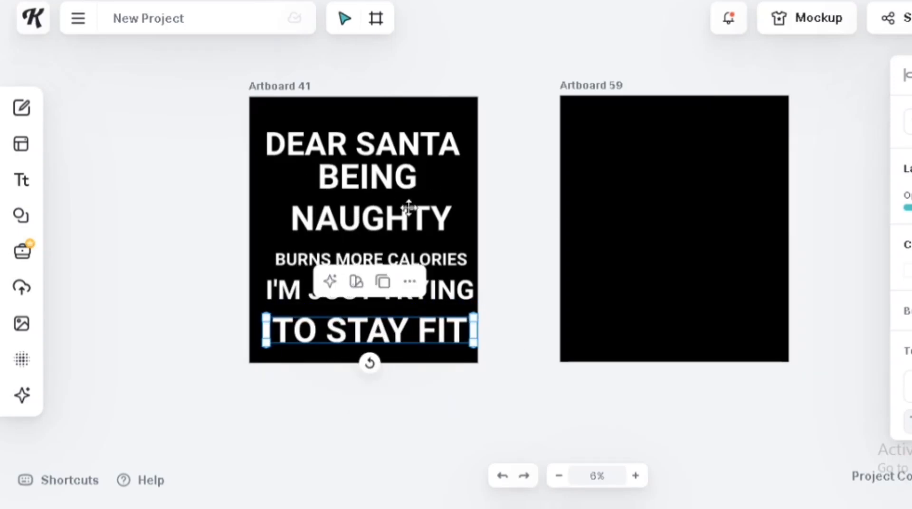
Adjust the vertical spacing of BEING and DEAR SANTA, and shift Artboard 59 and Artboard 41 slightly to the right
left_click(381, 179)
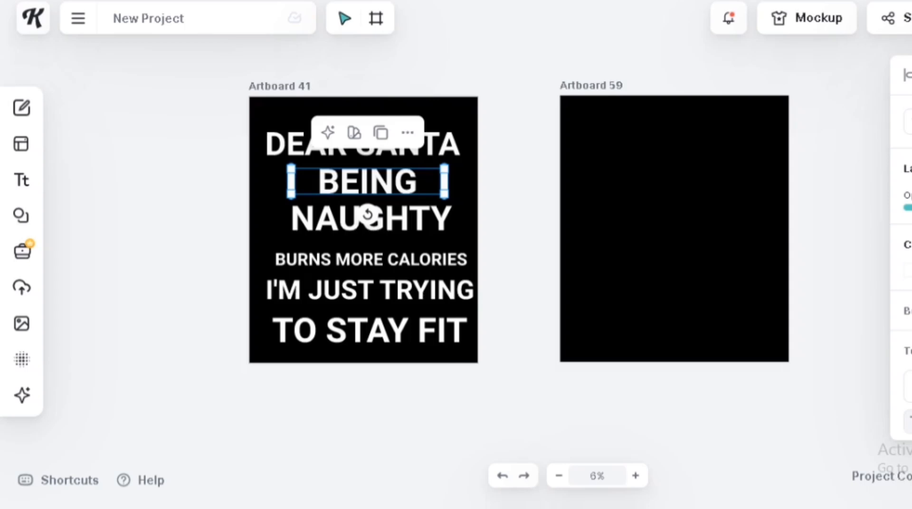
left_click_drag(374, 142, 374, 136)
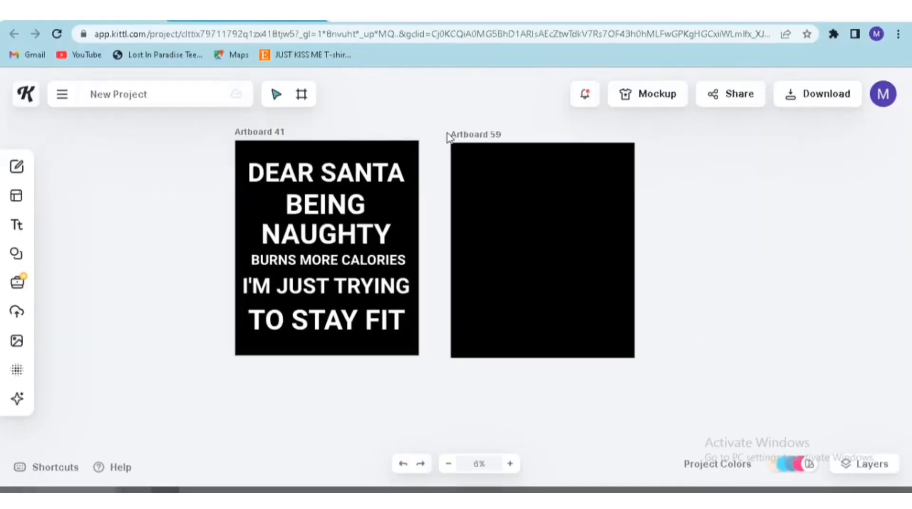
left_click_drag(490, 135, 530, 135)
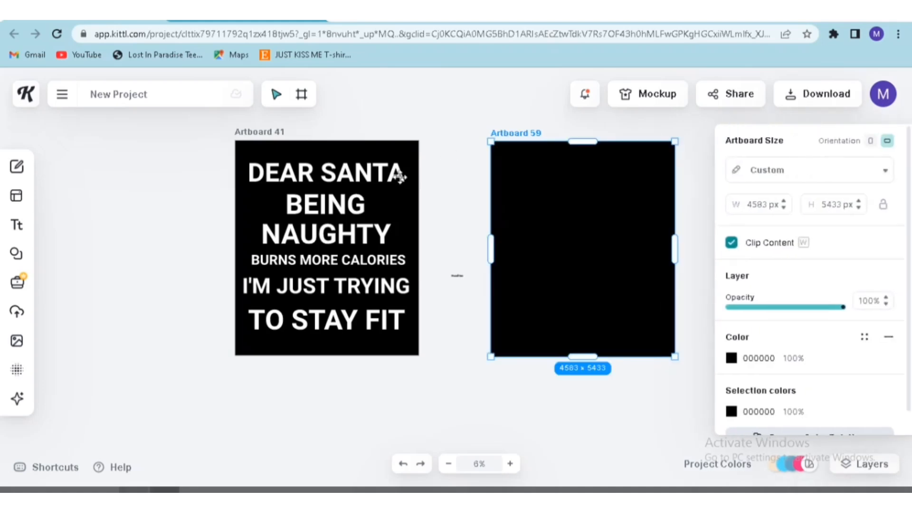
left_click_drag(267, 131, 293, 130)
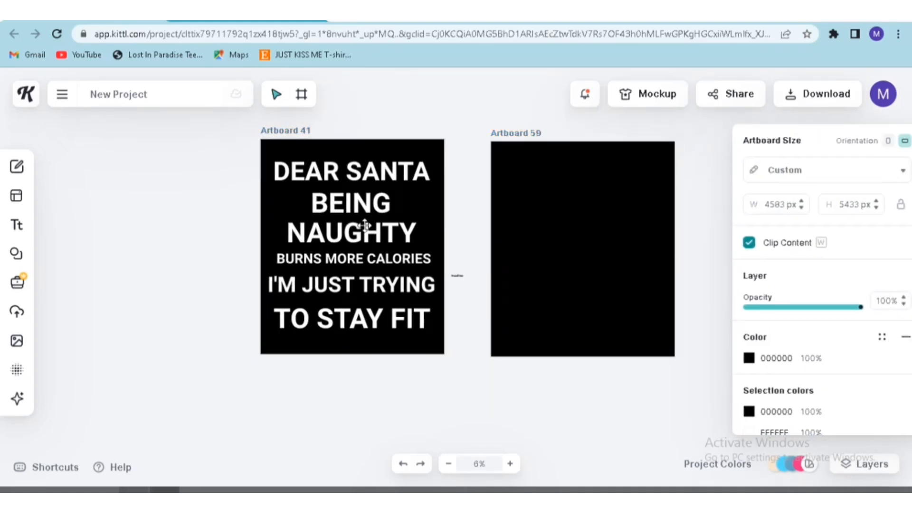
Set DEAR SANTA in the Adventurer 04 typeface and resize it to a single line just above BEING
left_click(354, 169)
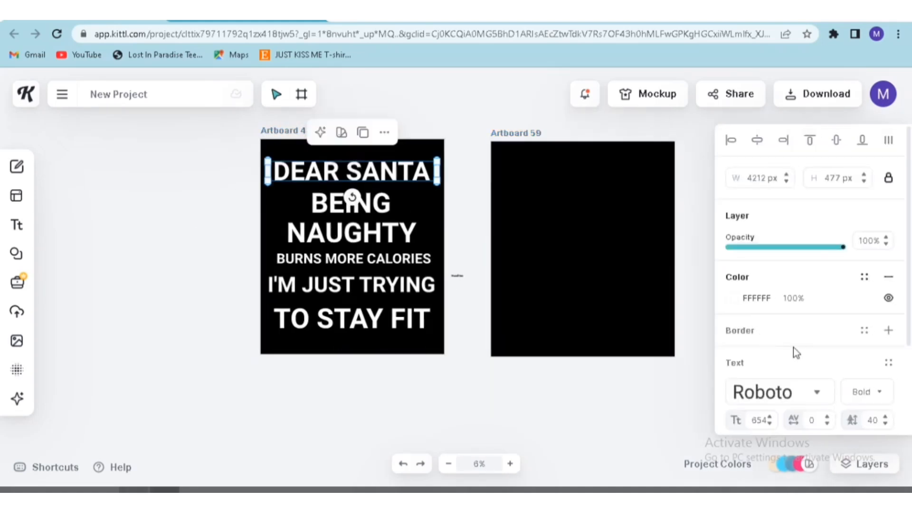
left_click(814, 393)
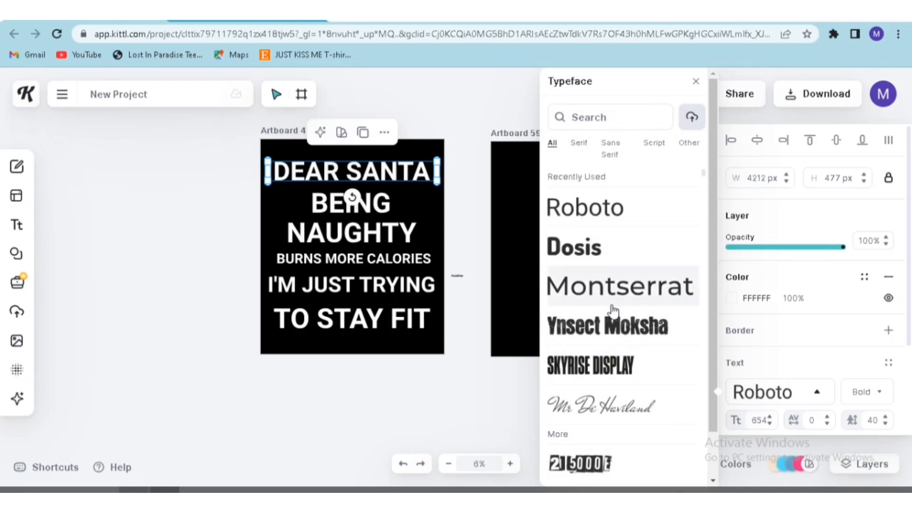
scroll(611, 316, "down", 15)
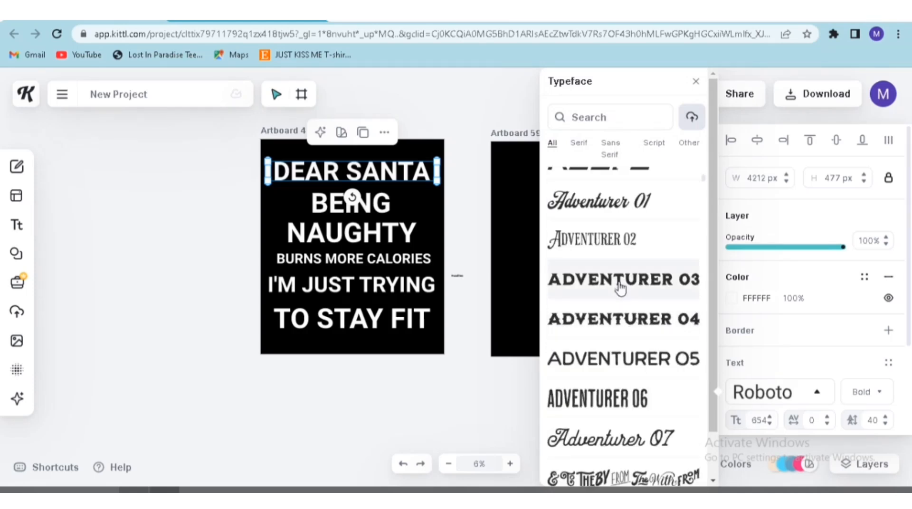
left_click(610, 319)
left_click_drag(438, 162, 437, 188)
left_click(460, 226)
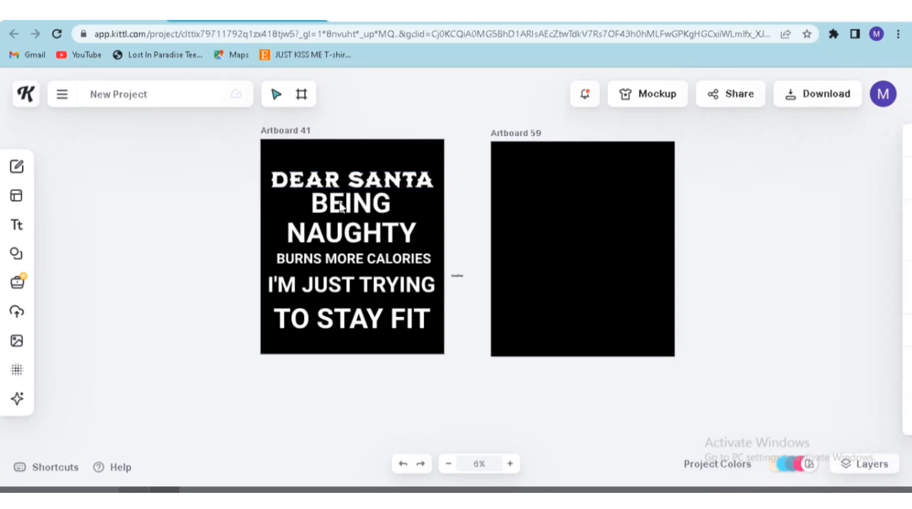
Change the typeface of BEING to Adventurer 04
left_click(340, 205)
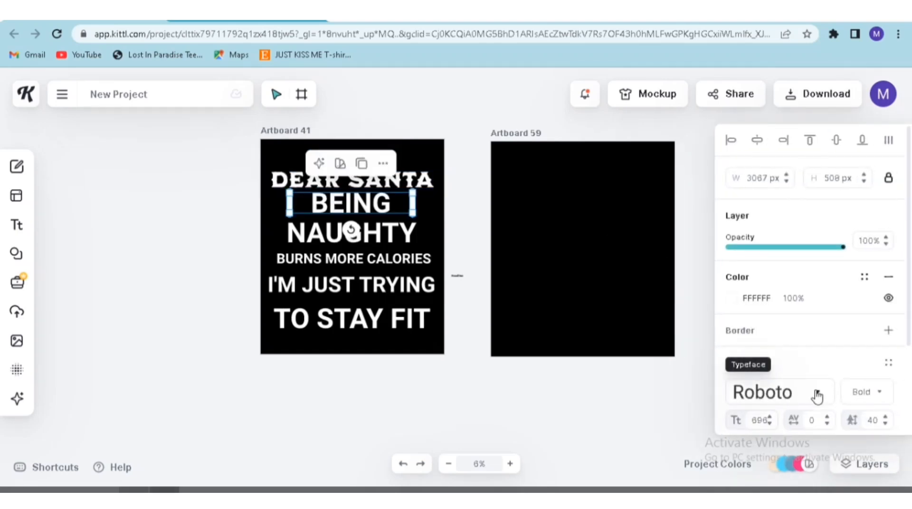
left_click(814, 394)
scroll(597, 322, "down", 3)
scroll(597, 324, "down", 5)
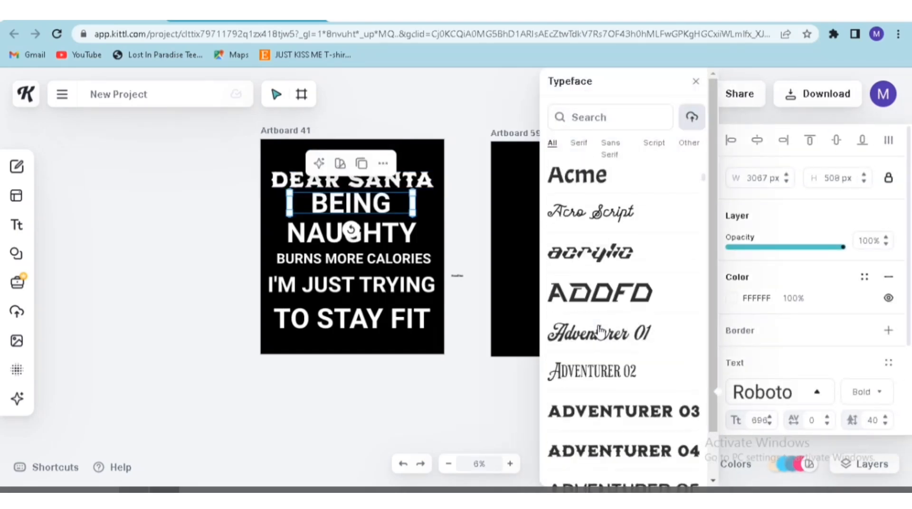
left_click(620, 389)
Set NAUGHTY in the Adventurer 04 typeface, fit it on one line and center it below BEING
left_click(386, 240)
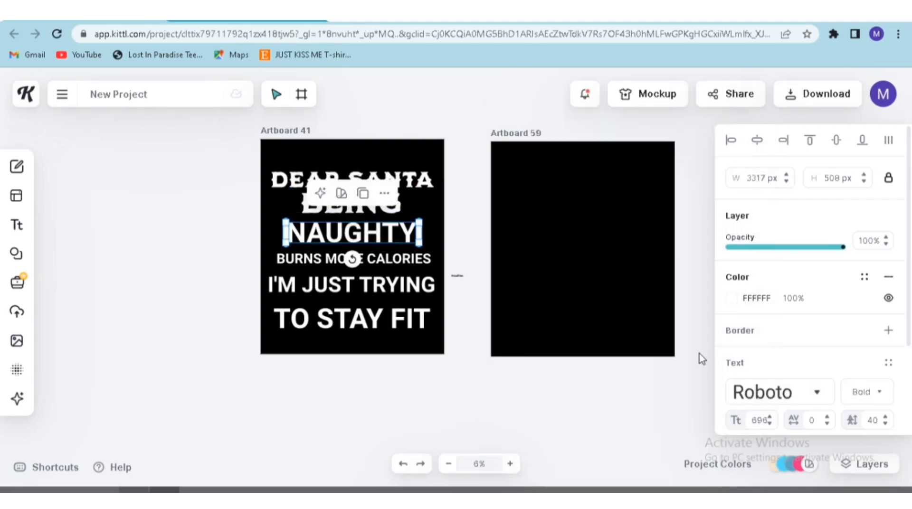
left_click(770, 395)
scroll(603, 338, "down", 6)
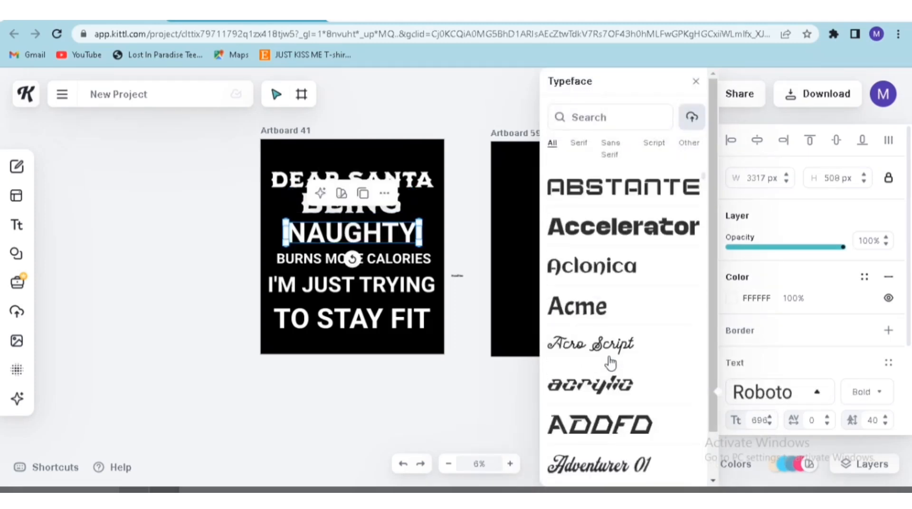
left_click(628, 390)
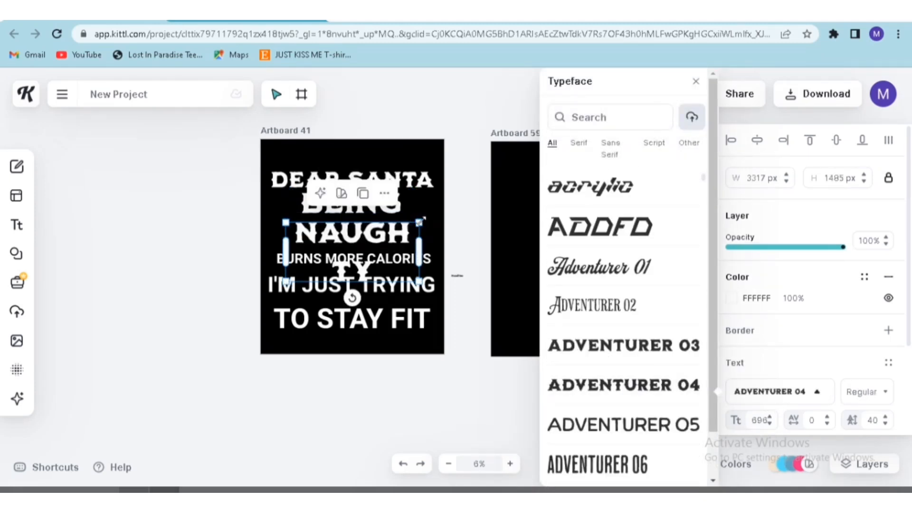
left_click_drag(420, 221, 439, 246)
left_click_drag(366, 239, 359, 235)
Set BURNS MORE CALORIES in Adventurer 04, fit it on one line and move it directly below NAUGHTY
left_click(374, 257)
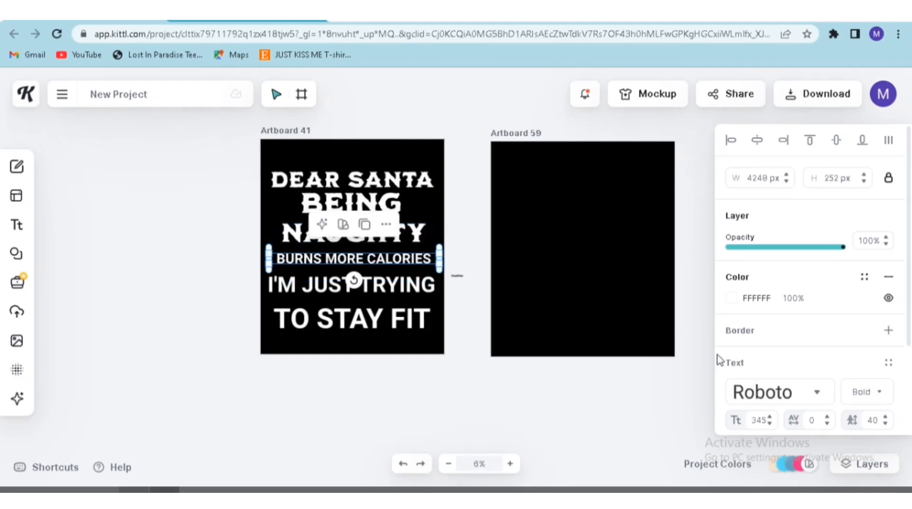
left_click(817, 392)
scroll(641, 400, "down", 3)
scroll(642, 400, "down", 5)
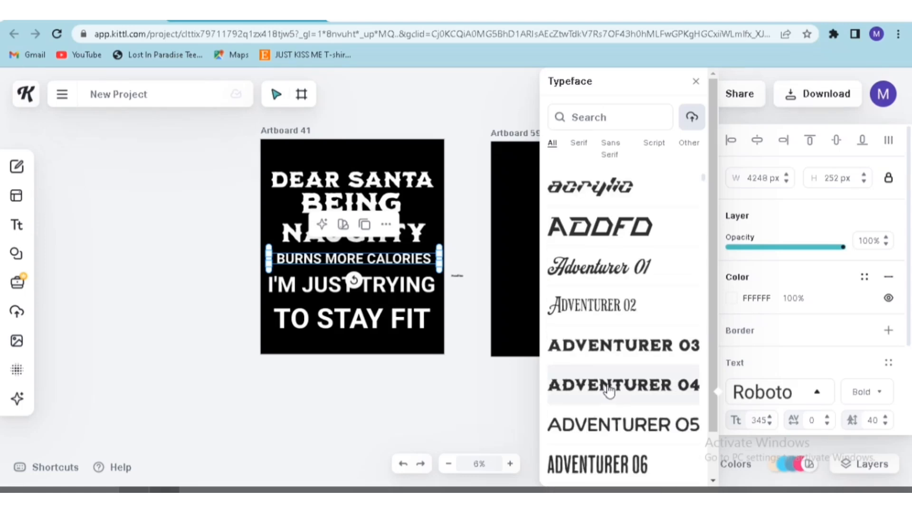
left_click(622, 383)
left_click(415, 269)
left_click_drag(416, 269, 447, 269)
left_click_drag(374, 264, 367, 255)
Set I'M JUST TRYING in Adventurer 04, move it up below BURNS MORE CALORIES and widen it to one line
left_click(376, 284)
left_click(808, 397)
scroll(610, 394, "down", 3)
scroll(609, 394, "down", 6)
left_click(617, 383)
left_click_drag(371, 288, 357, 275)
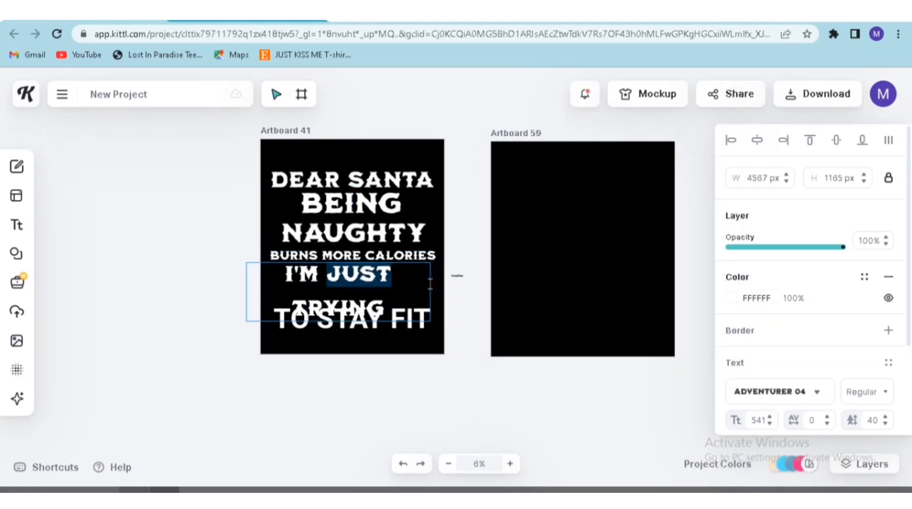
left_click_drag(430, 285, 463, 275)
Set TO STAY FIT in Adventurer 04, scale it down and fit it on one line within the artboard's width
left_click(352, 318)
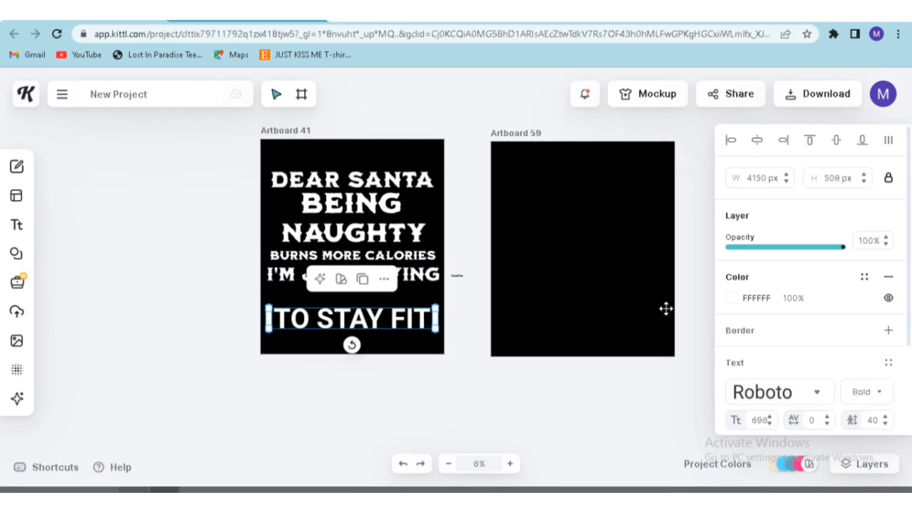
left_click(774, 392)
scroll(647, 385, "down", 6)
left_click(622, 319)
left_click_drag(435, 309, 415, 317)
left_click_drag(361, 328, 361, 313)
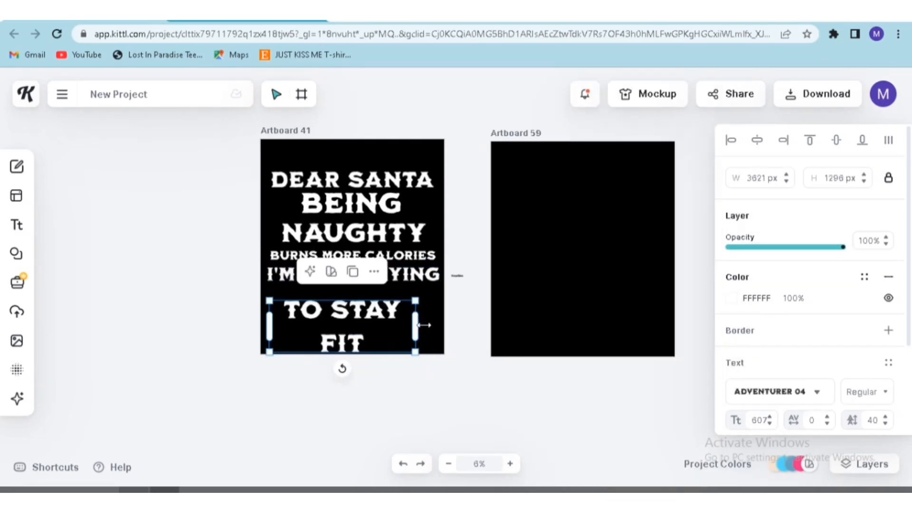
left_click_drag(416, 326, 444, 323)
left_click_drag(362, 310, 357, 316)
Try a gray two-tone text decoration on DEAR SANTA and undo it
left_click(358, 181)
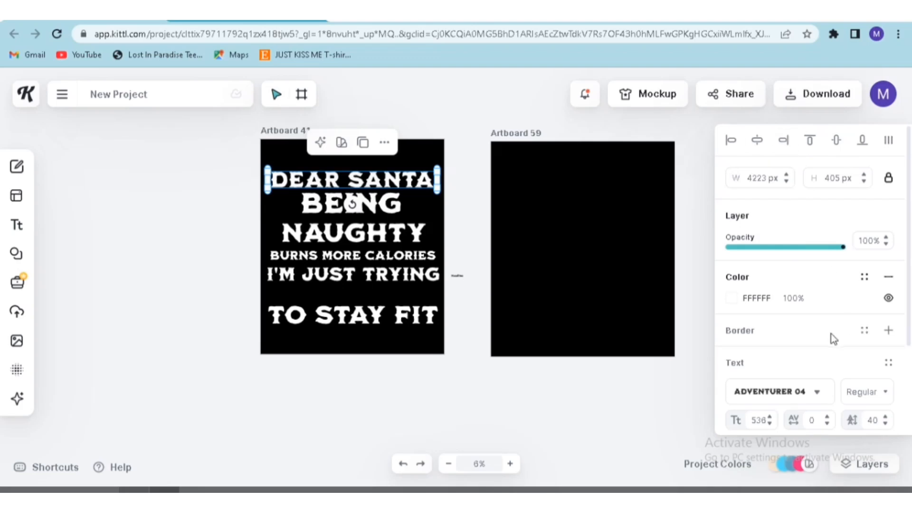
scroll(834, 339, "down", 3)
left_click(760, 425)
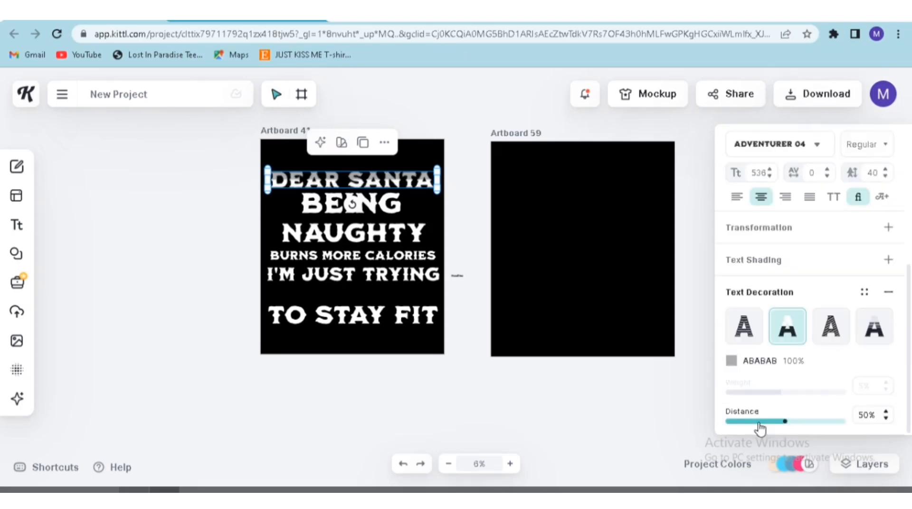
scroll(794, 349, "up", 6)
left_click(463, 214)
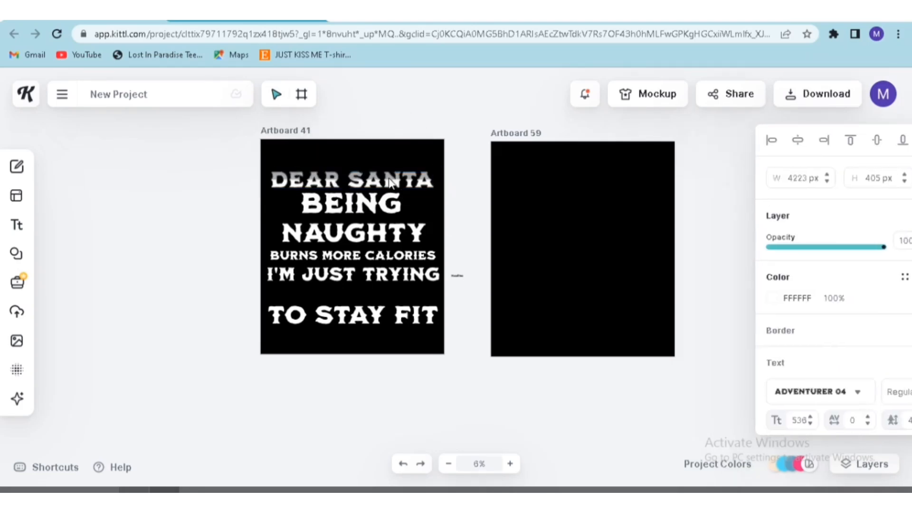
left_click(404, 465)
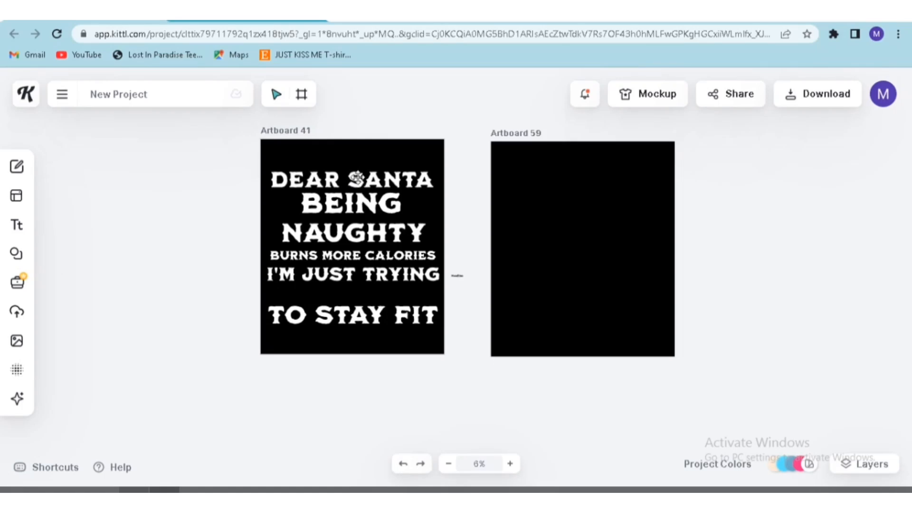
Apply the Circle transformation to DEAR SANTA, enlarge the circle and position the arched text above BEING
left_click(358, 178)
scroll(758, 375, "down", 3)
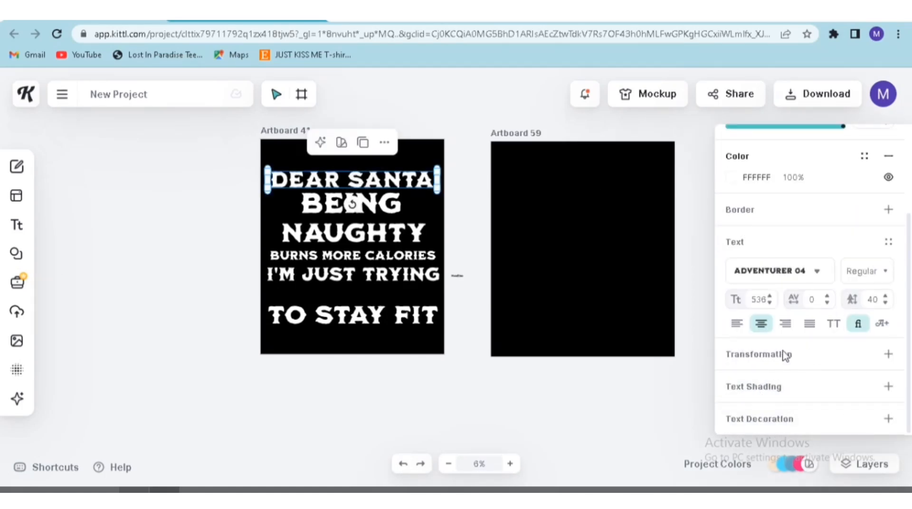
left_click(785, 357)
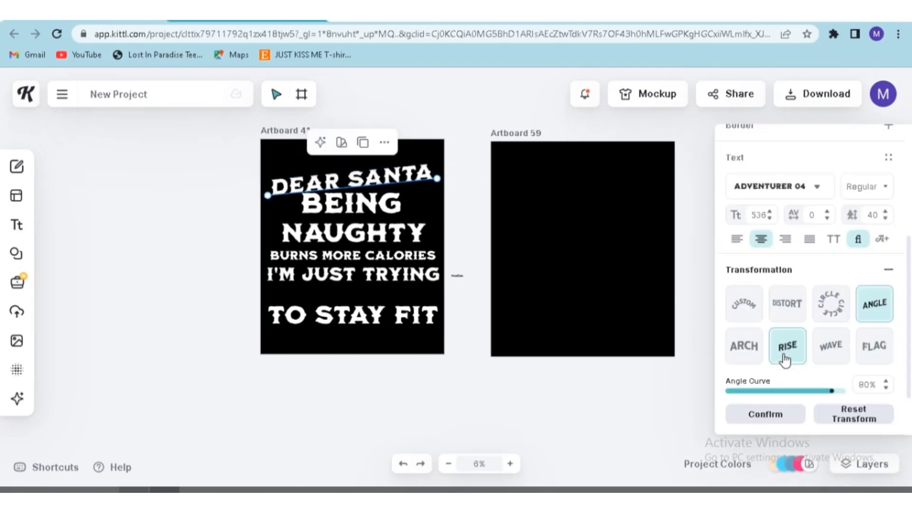
left_click(832, 301)
left_click_drag(435, 243, 441, 241)
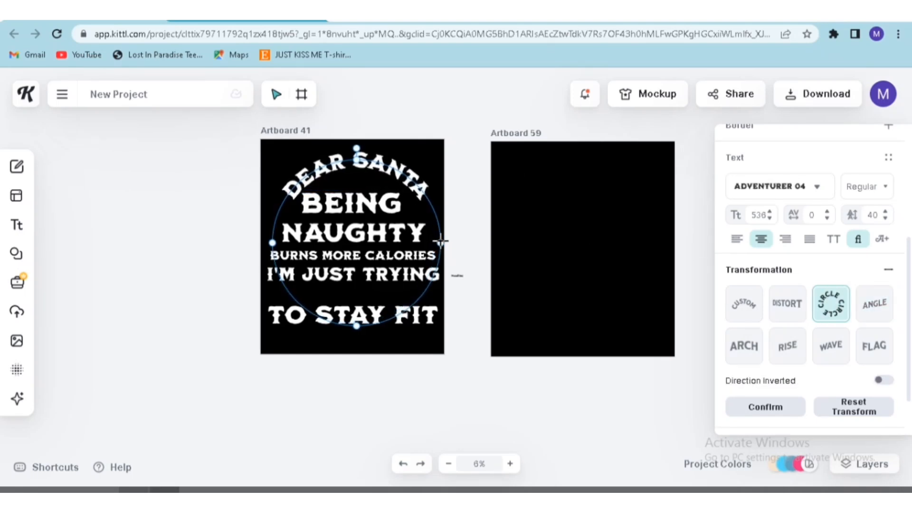
left_click_drag(357, 325, 369, 363)
left_click_drag(376, 163, 371, 167)
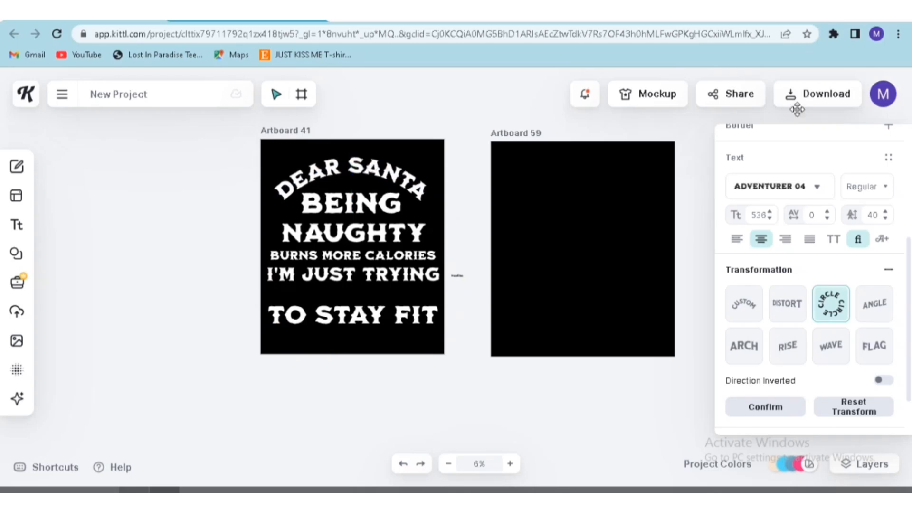
Center the arched DEAR SANTA horizontally on the artboard and enlarge its circle further for a flatter arch
scroll(785, 174, "up", 4)
left_click(758, 139)
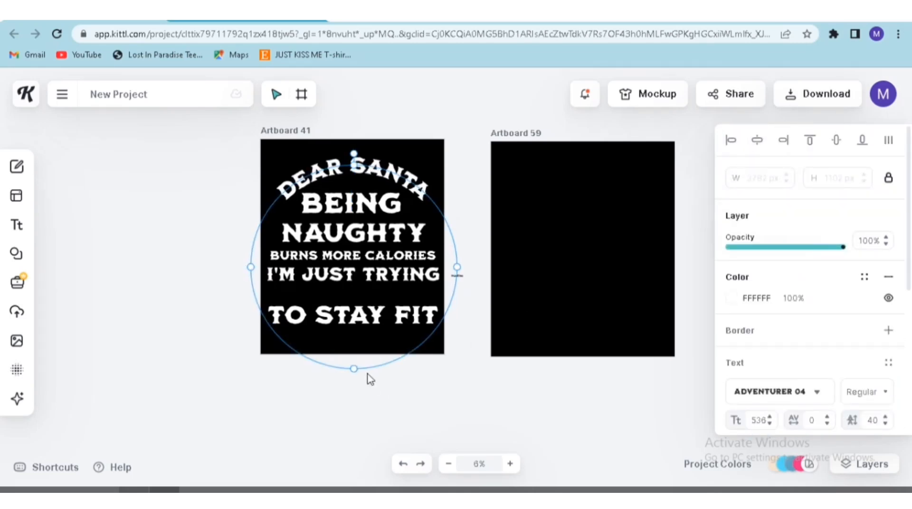
left_click_drag(353, 371, 366, 420)
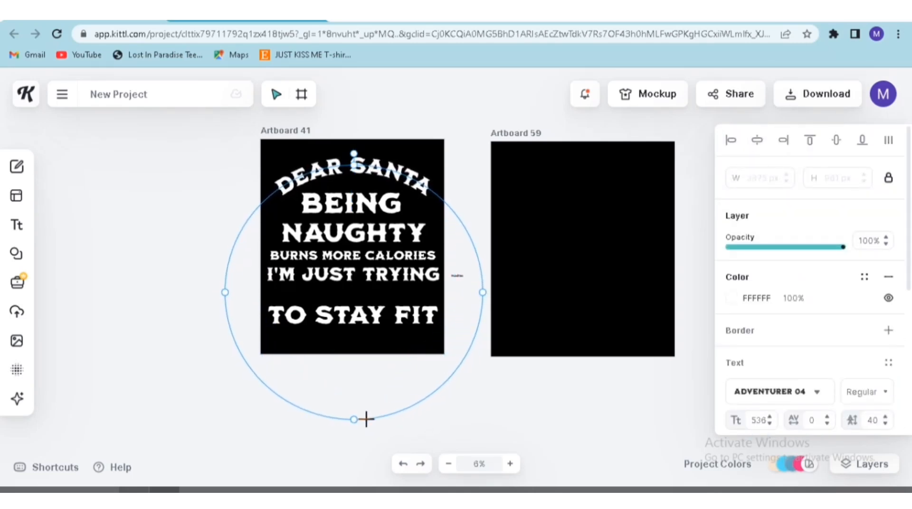
left_click(212, 243)
Move BEING up beneath the DEAR SANTA arch and center it horizontally on the artboard
left_click_drag(357, 205, 359, 199)
left_click(759, 141)
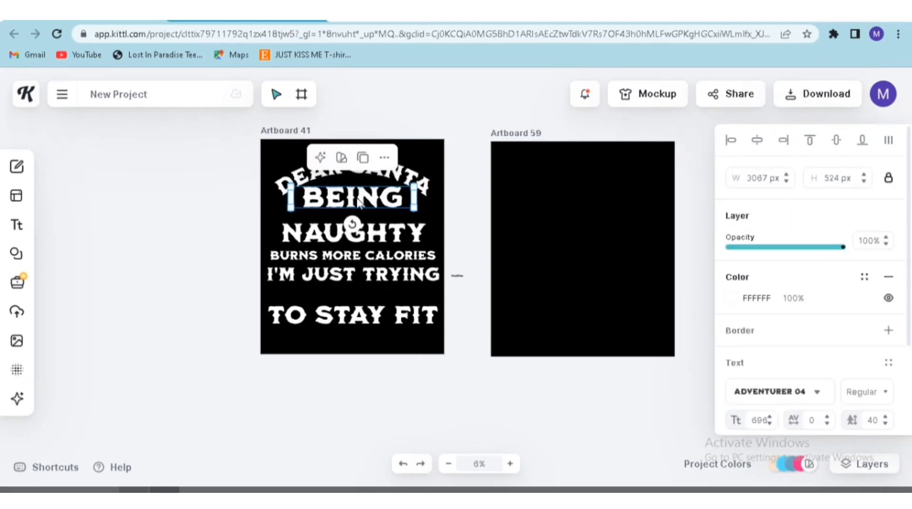
scroll(812, 295, "down", 3)
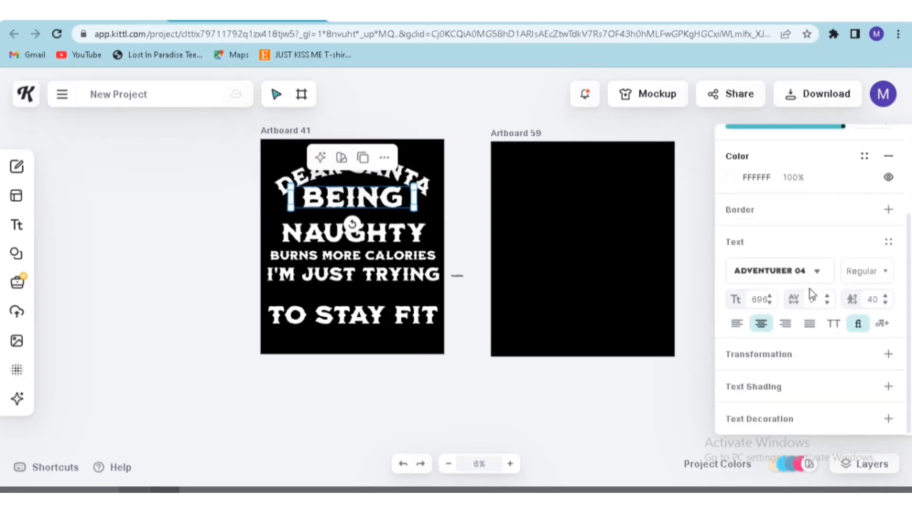
Apply the Distort transformation to BEING, stretch the middle of its top edge upward and center the word beneath the DEAR SANTA arch
left_click(759, 359)
left_click(798, 314)
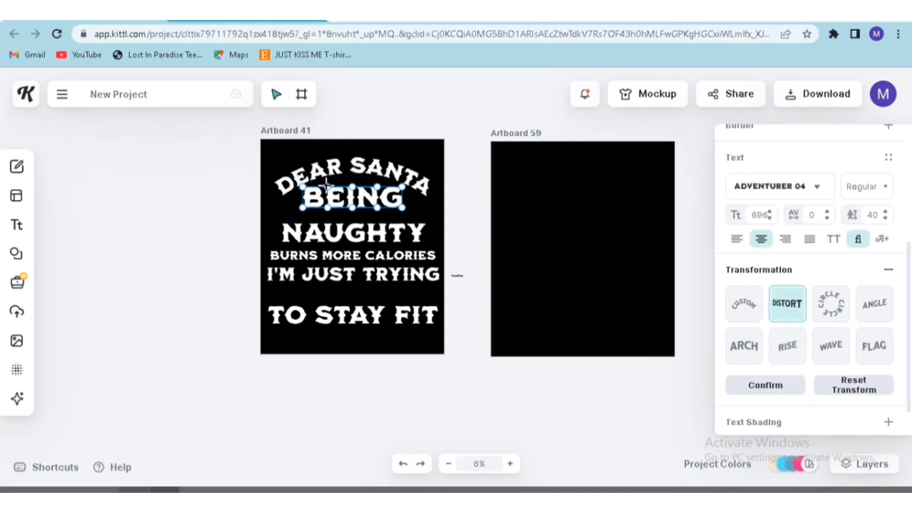
left_click_drag(330, 187, 351, 197)
left_click(340, 367)
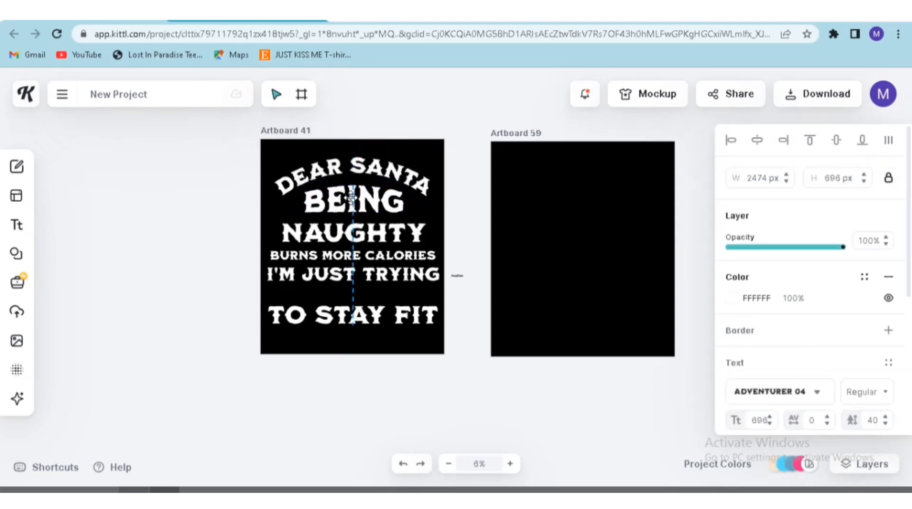
left_click(509, 463)
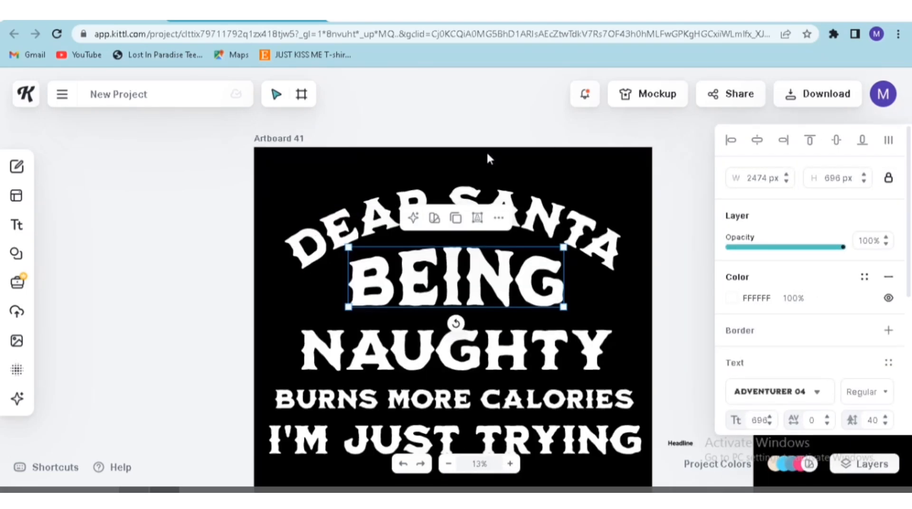
left_click_drag(448, 271, 449, 269)
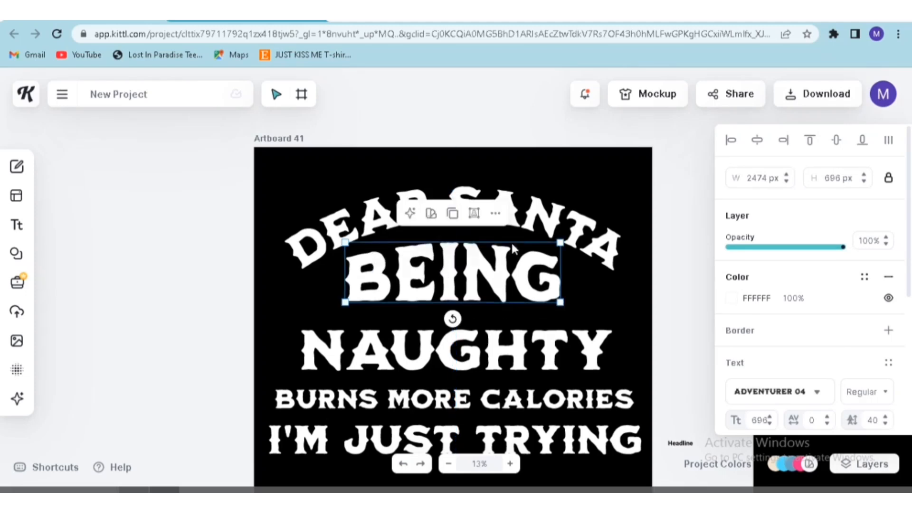
Center NAUGHTY horizontally on the artboard, narrow its text box to 3718 px and adjust its vertical spacing beneath BEING
left_click(422, 356)
left_click(759, 141)
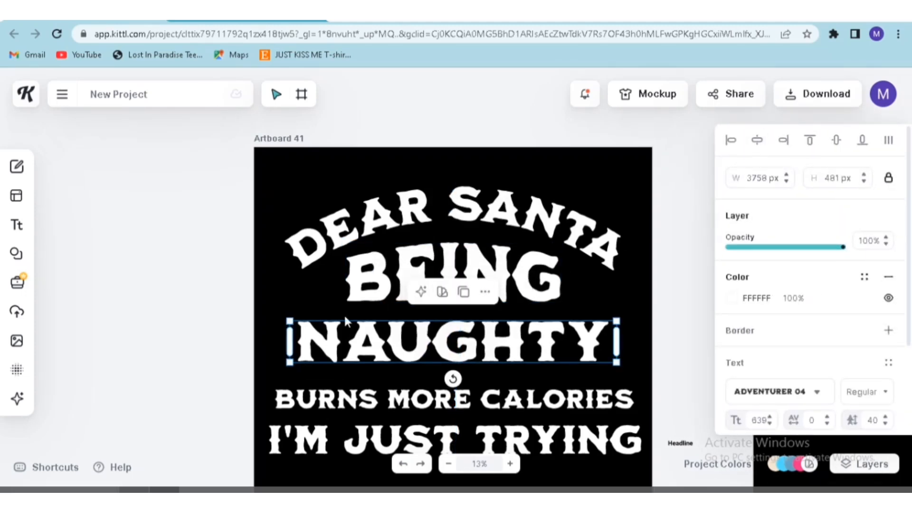
left_click_drag(421, 343, 424, 335)
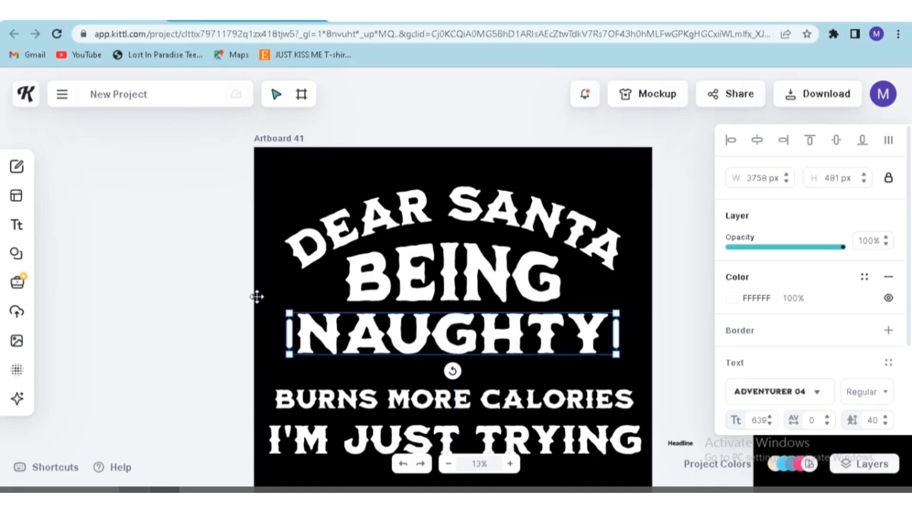
left_click_drag(298, 324, 356, 323)
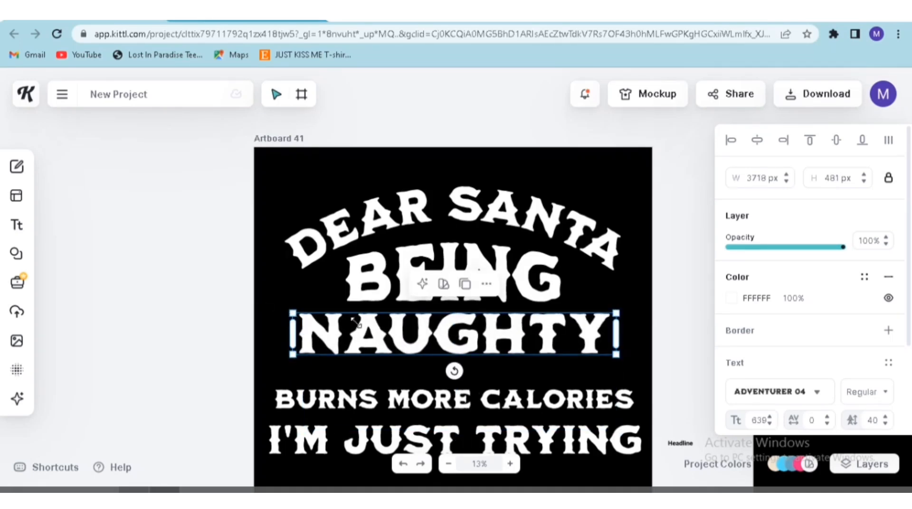
mouse_move(447, 340)
left_mouse_down()
mouse_move(447, 291)
mouse_move(447, 348)
left_mouse_up()
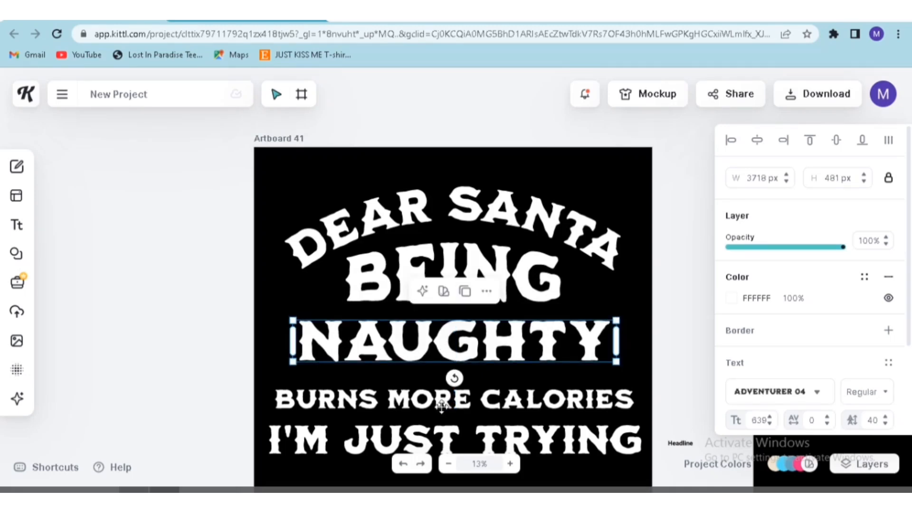
Apply the Distort transformation to BURNS MORE CALORIES and raise both upper corners so the outer letters grow taller
left_click(442, 405)
scroll(787, 328, "down", 3)
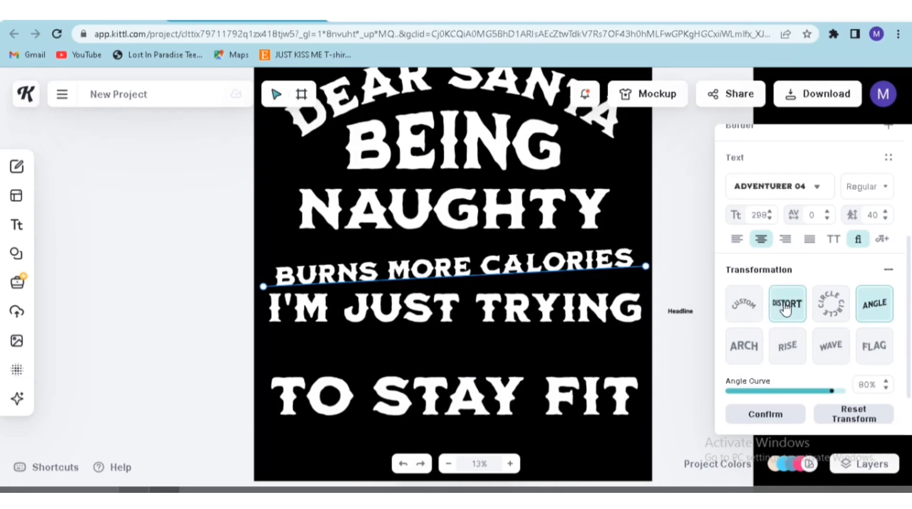
left_click(774, 309)
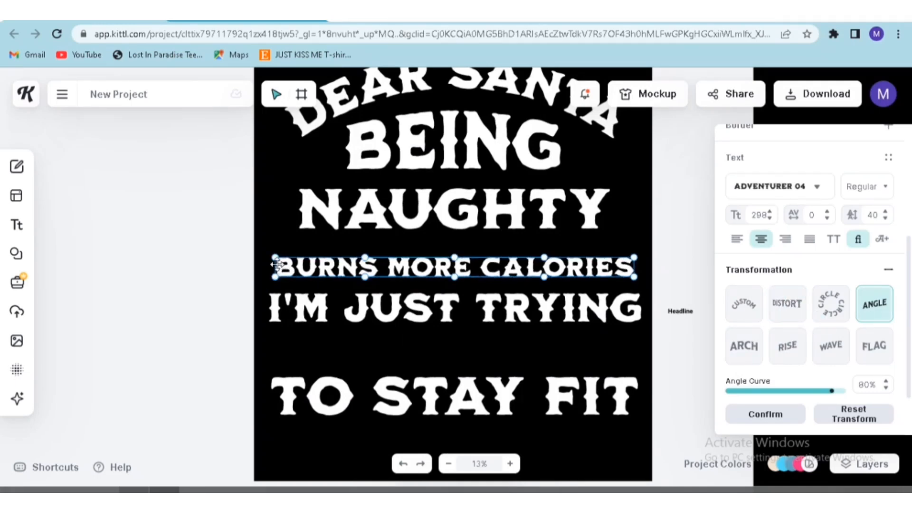
left_click_drag(275, 259, 273, 238)
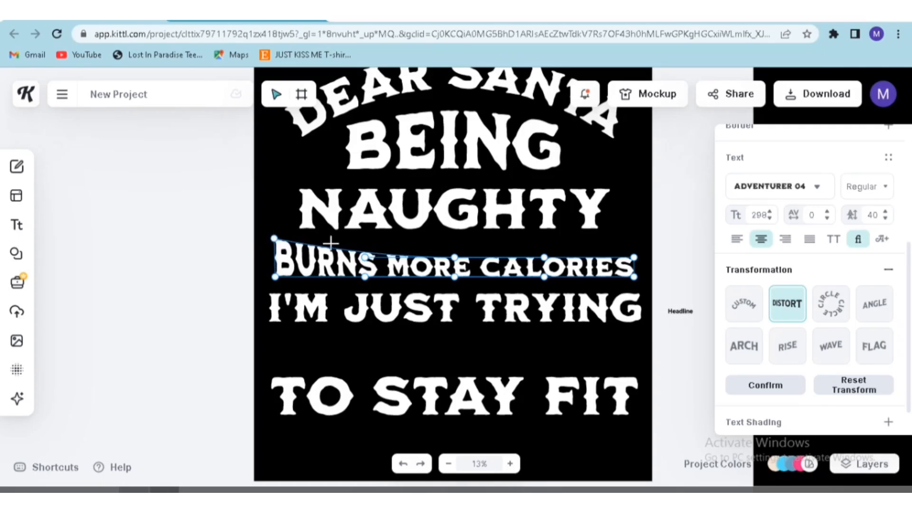
left_click_drag(636, 250, 634, 238)
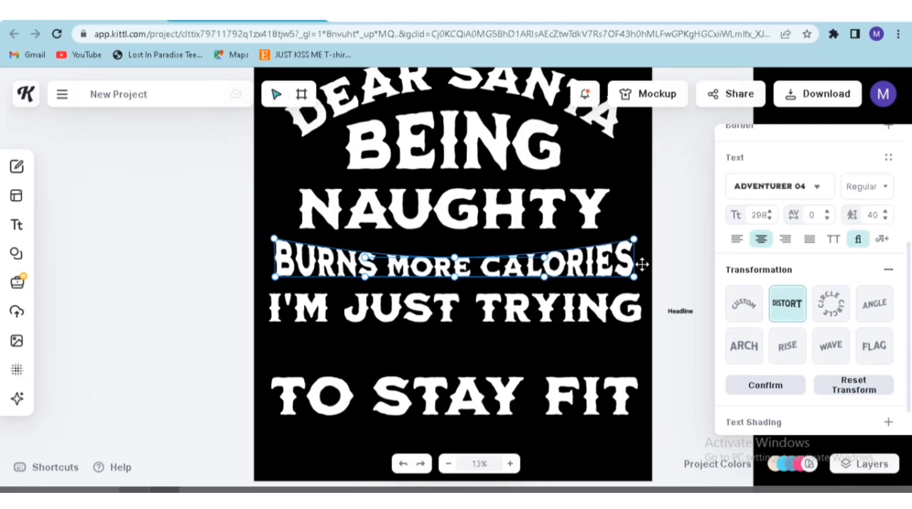
left_click(515, 281)
left_click(436, 268)
left_click(646, 222)
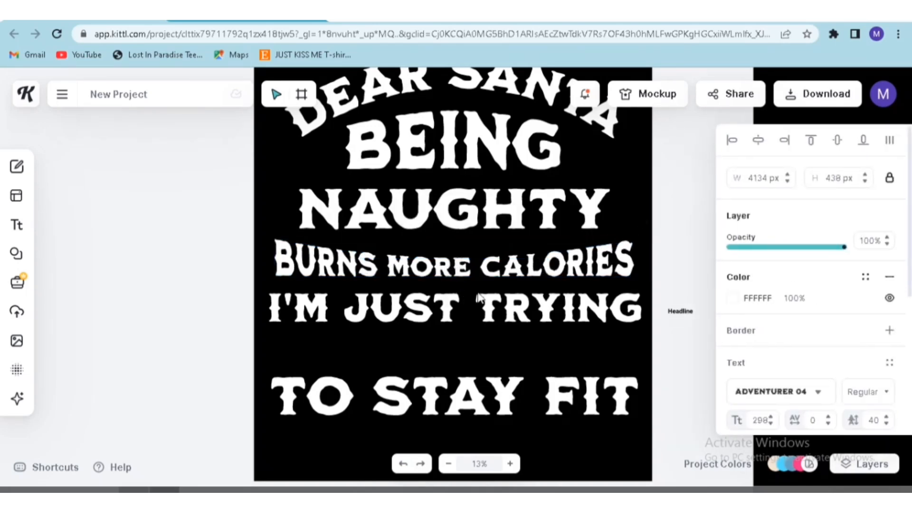
left_click(457, 272)
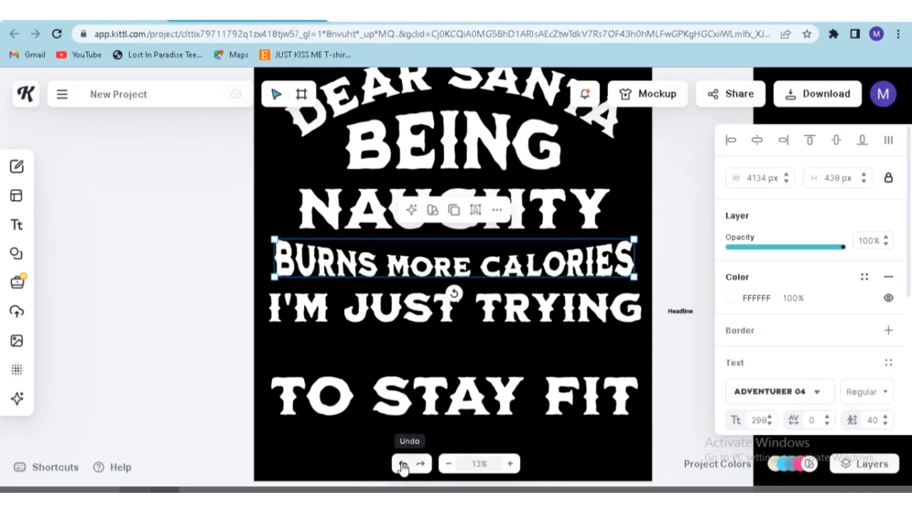
left_click(290, 221)
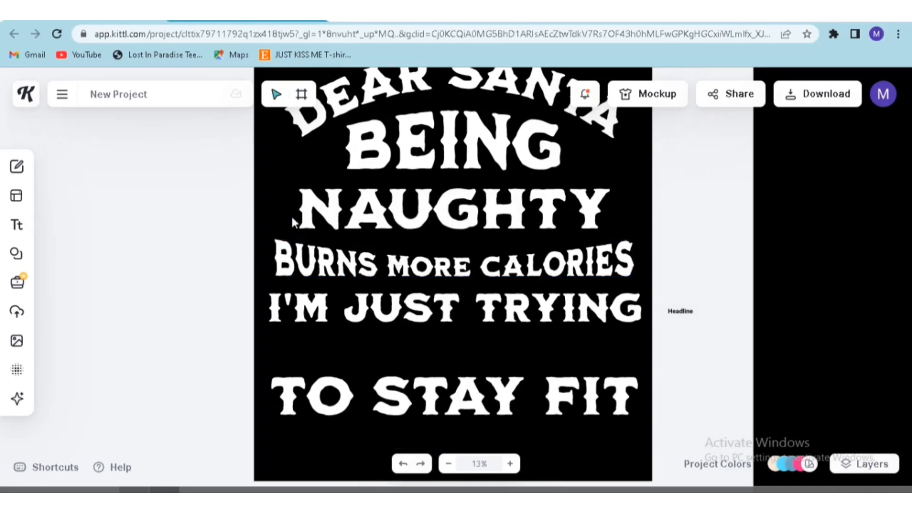
Scale BURNS MORE CALORIES down from both ends to 3579 px wide, matching the width of NAUGHTY
left_click(441, 268)
left_click_drag(274, 236, 305, 241)
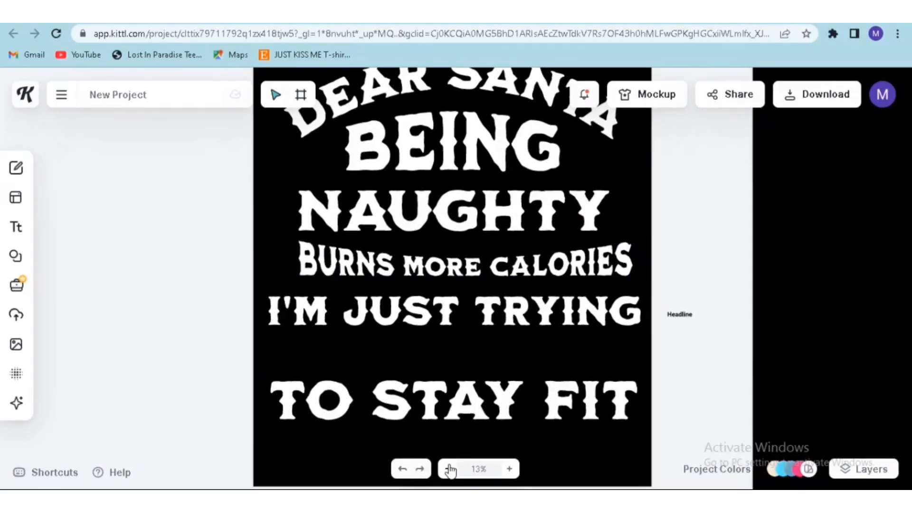
left_click(450, 469)
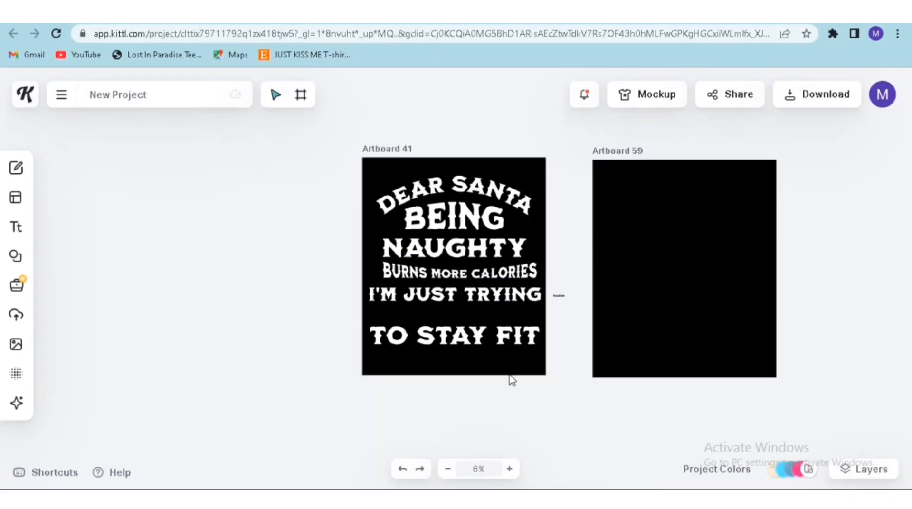
left_click(509, 469)
left_click(549, 268)
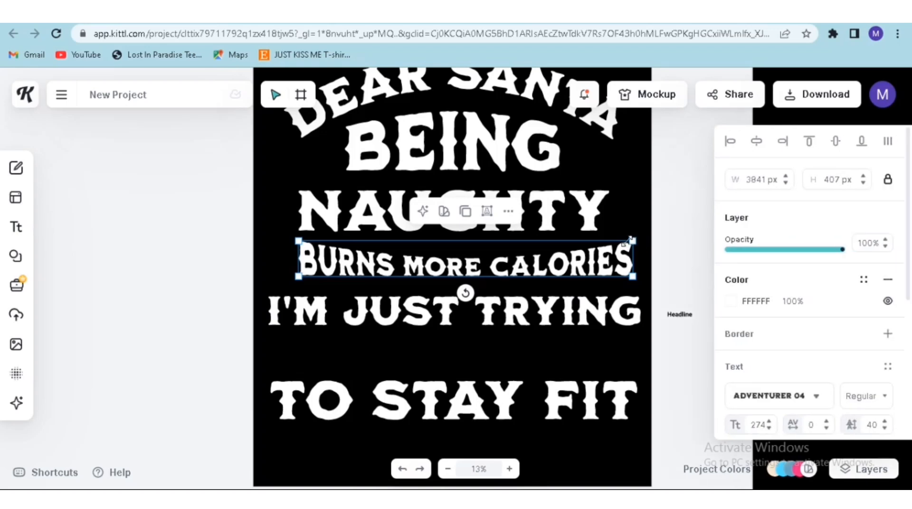
left_click_drag(629, 241, 610, 240)
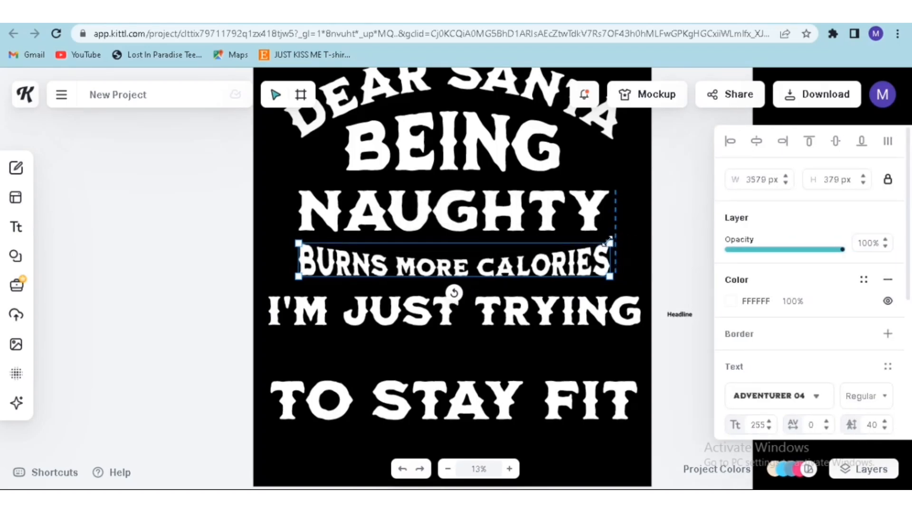
left_click(644, 224)
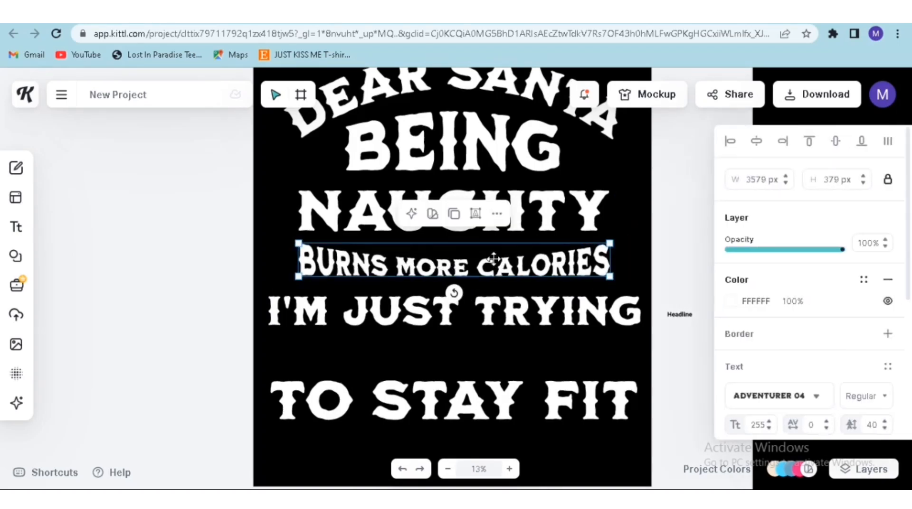
Shrink I'M JUST TRYING to 3488 px wide, then move TO STAY FIT up beneath it and reduce its size
left_click(322, 317)
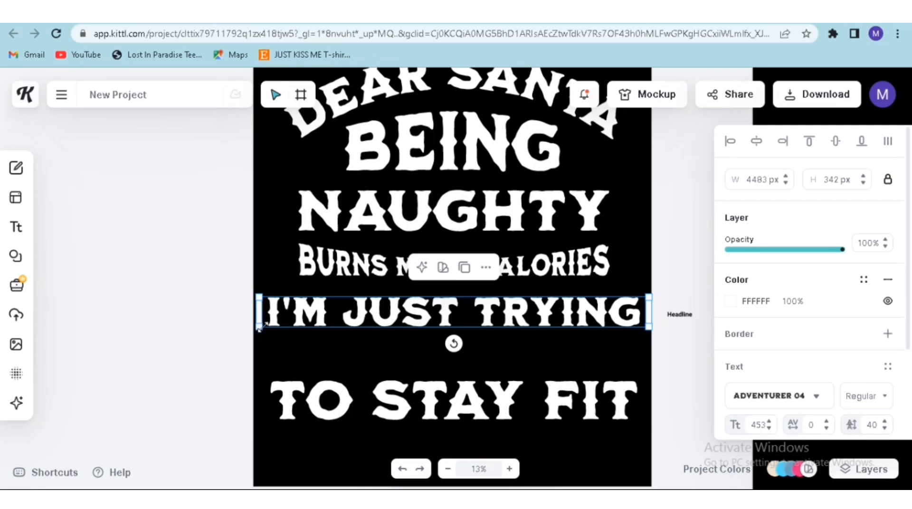
left_click_drag(259, 328, 302, 327)
left_click_drag(651, 322, 616, 312)
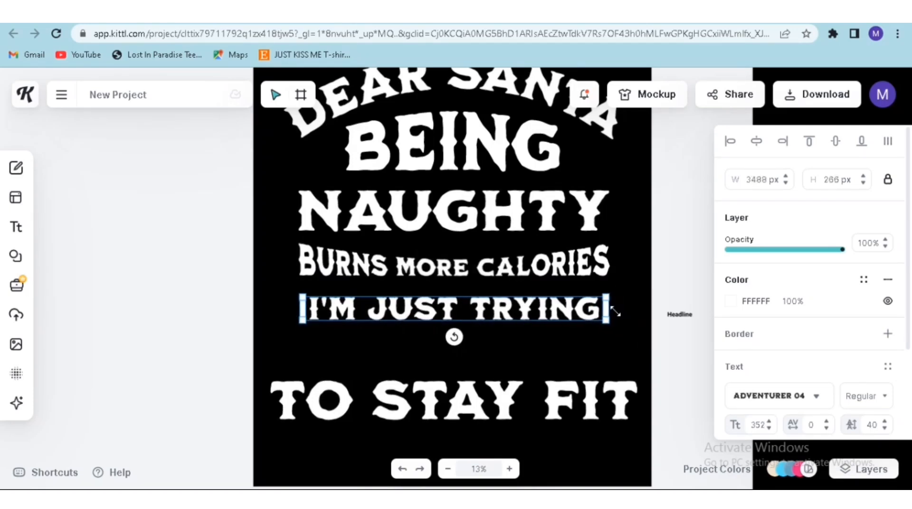
left_click_drag(434, 402, 433, 360)
left_click_drag(265, 379, 287, 367)
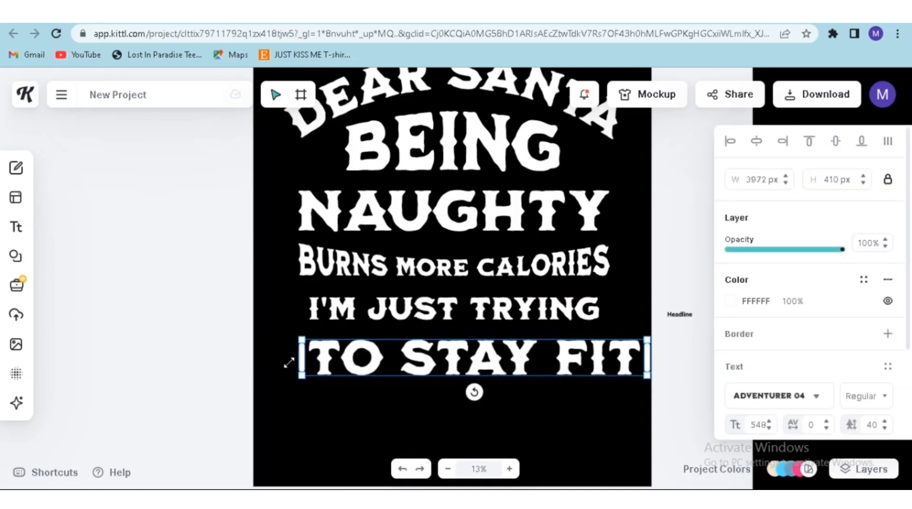
Enlarge I'M JUST TRYING slightly and shift it until both ends line up with BURNS MORE CALORIES above
left_click(320, 321)
left_click_drag(295, 295, 291, 291)
left_click(295, 339)
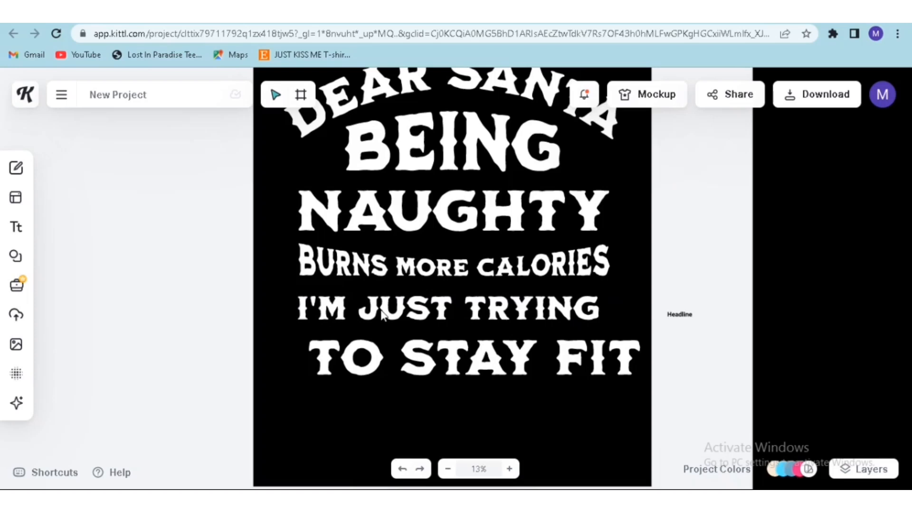
left_click(586, 315)
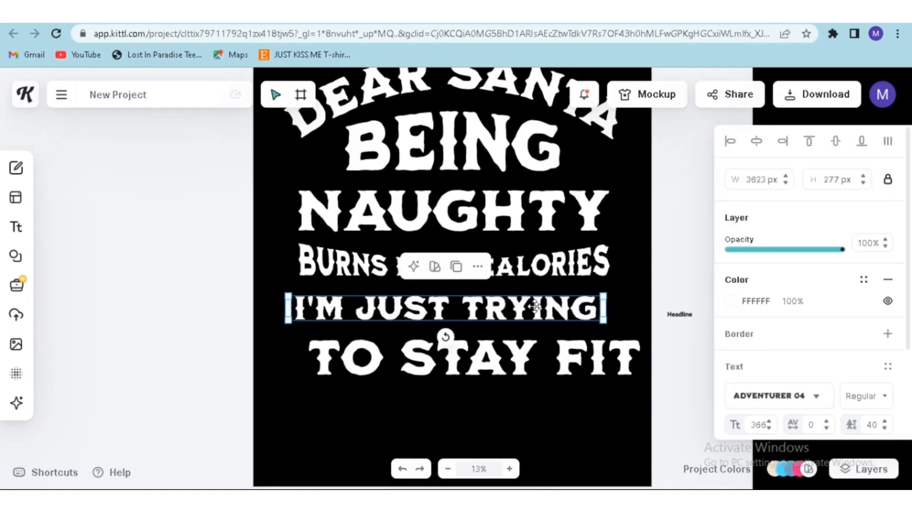
left_click_drag(536, 307, 542, 307)
mouse_move(611, 294)
left_mouse_down()
mouse_move(626, 286)
mouse_move(608, 292)
left_mouse_up()
Shift TO STAY FIT left and shrink it from both ends to match the width of the lines above
left_click_drag(501, 365, 479, 366)
left_click_drag(633, 334, 612, 338)
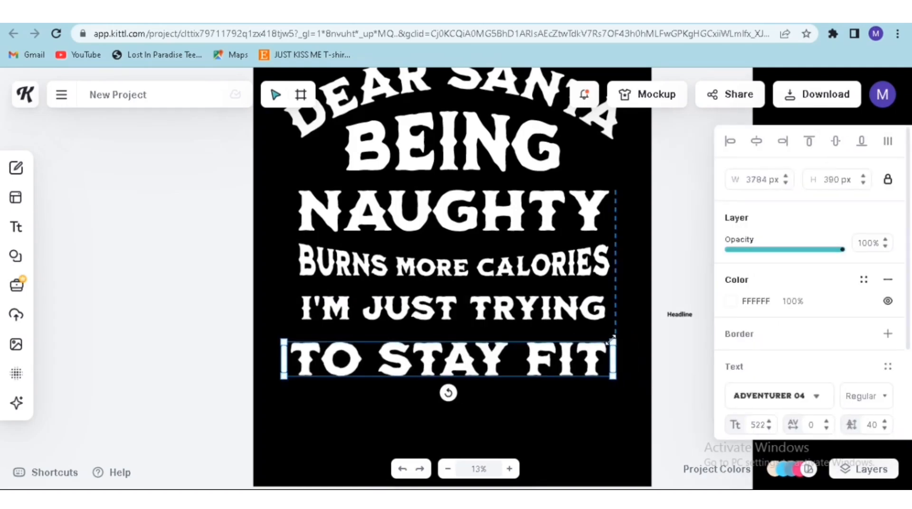
mouse_move(284, 341)
left_mouse_down()
mouse_move(300, 339)
mouse_move(288, 339)
left_mouse_up()
key("Escape")
Move TO STAY FIT, I'M JUST TRYING and BURNS MORE CALORIES down to open a gap below NAUGHTY
key("ctrl+minus")
left_click_drag(447, 315, 449, 335)
left_click_drag(463, 292, 465, 312)
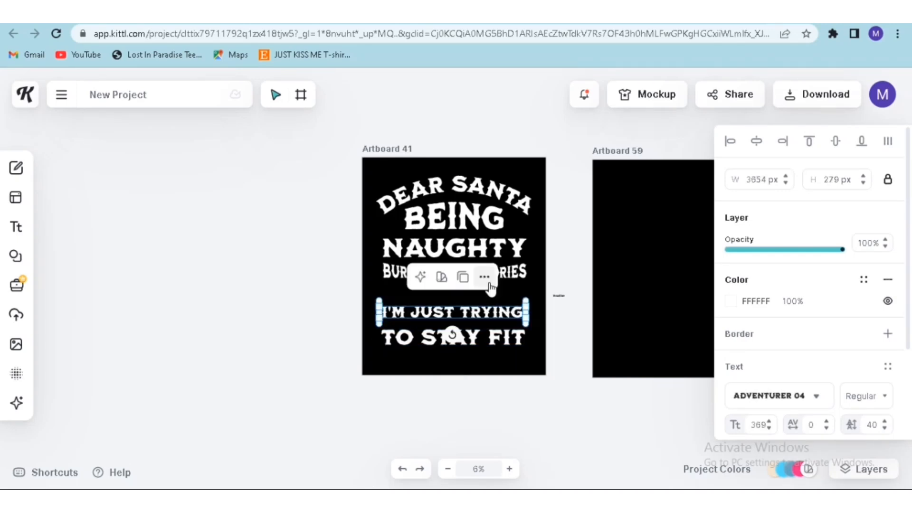
left_click_drag(506, 271, 506, 286)
left_click(507, 271)
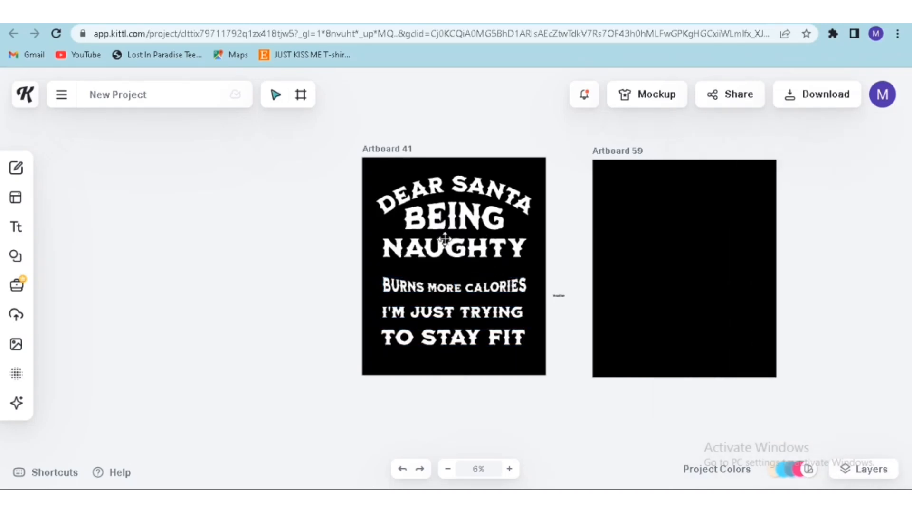
Duplicate I'M JUST TRYING, place the copy directly beneath NAUGHTY and move the distorted BURNS MORE CALORIES line down slightly
left_click(447, 318)
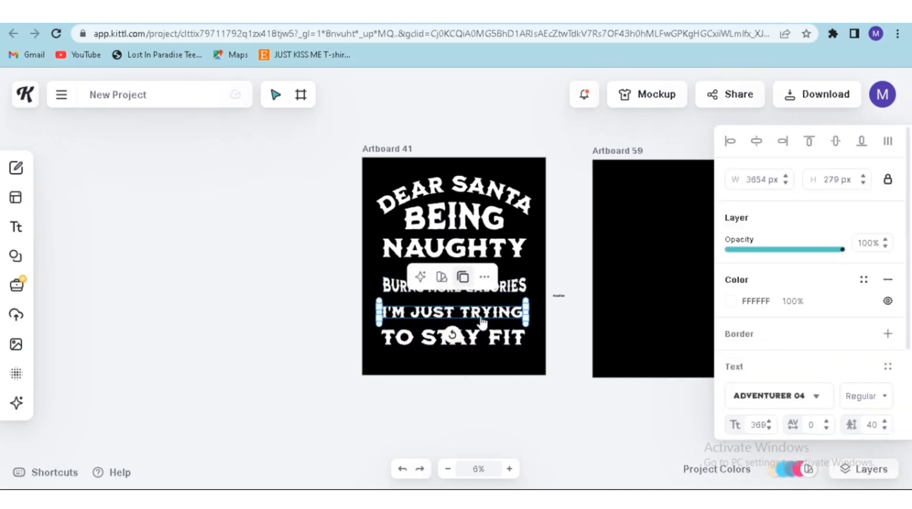
key("ctrl+v")
left_click_drag(482, 322, 485, 278)
left_click(491, 285)
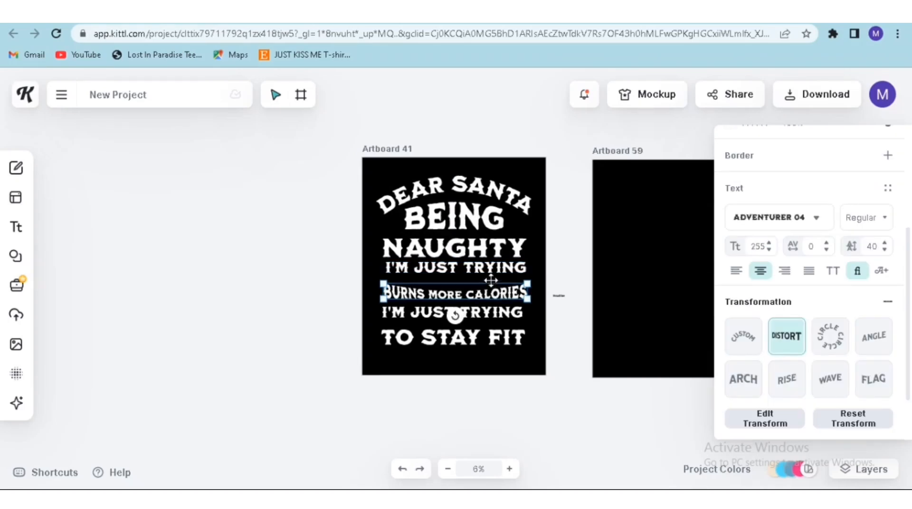
left_click(534, 277)
left_click(508, 470)
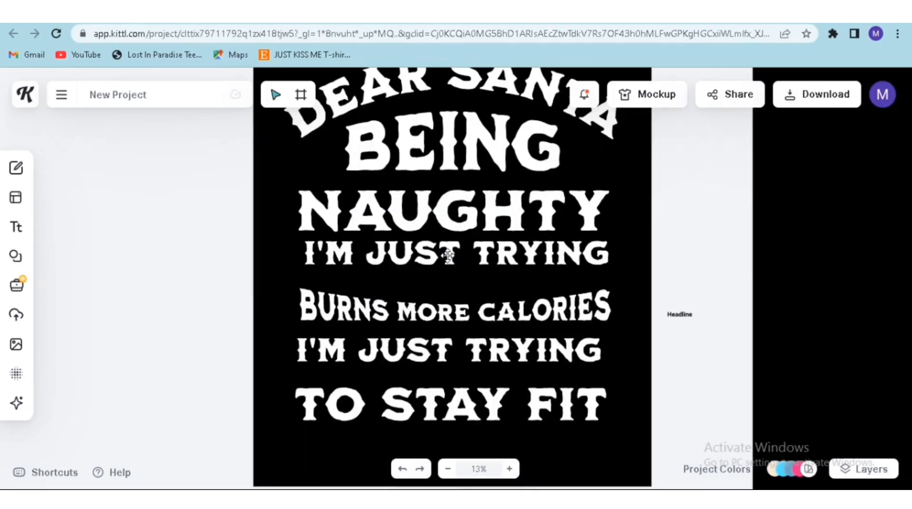
left_click_drag(452, 256, 452, 269)
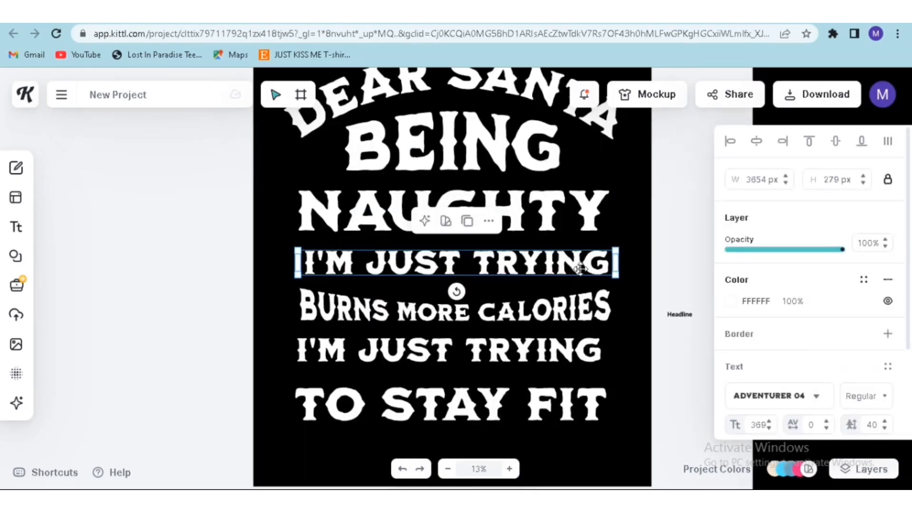
Replace the text of the I'M JUST TRYING copy beneath NAUGHTY with BURNS MORE CALORIES
left_click(596, 266)
key("BackSpace")
key("BackSpace")
key("BackSpace")
key("BackSpace")
key("BackSpace")
key("BackSpace")
key("BackSpace")
key("BackSpace")
key("BackSpace")
key("BackSpace")
key("BackSpace")
key("BackSpace")
key("BackSpace")
key("BackSpace")
key("BackSpace")
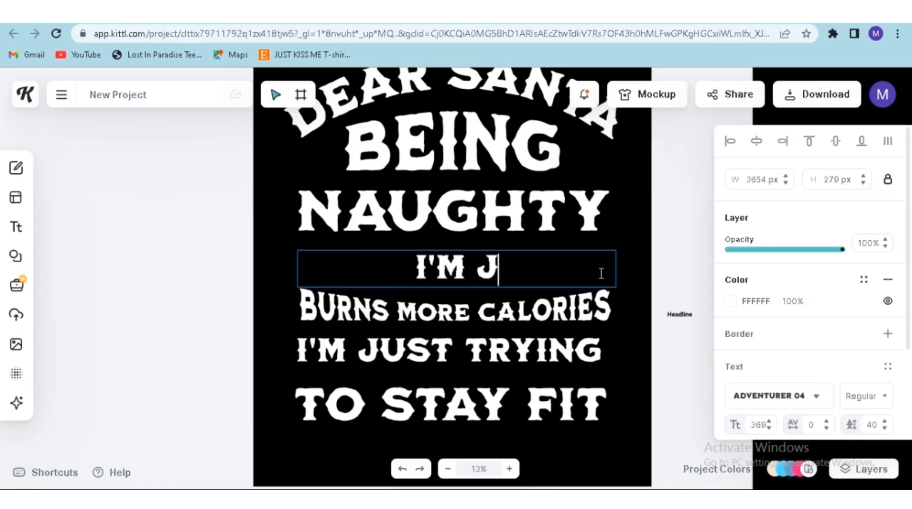
type("BURNS MO")
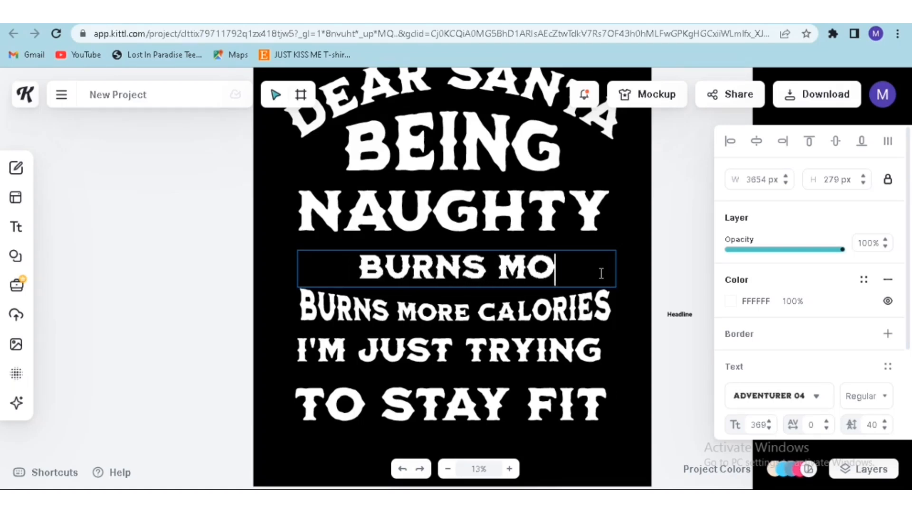
type("RE CALORIES")
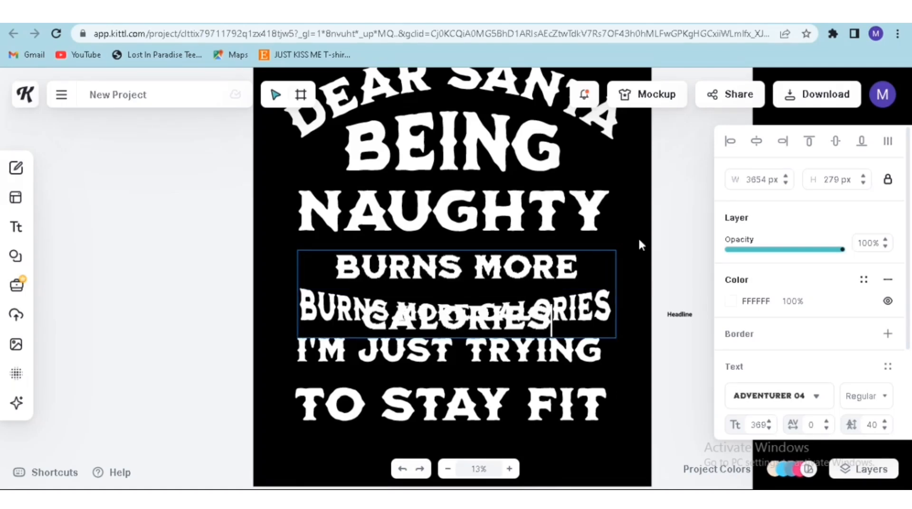
Widen and reposition the new BURNS MORE CALORIES text beneath NAUGHTY until it fits on a single line
key("Escape")
left_click_drag(615, 250, 652, 277)
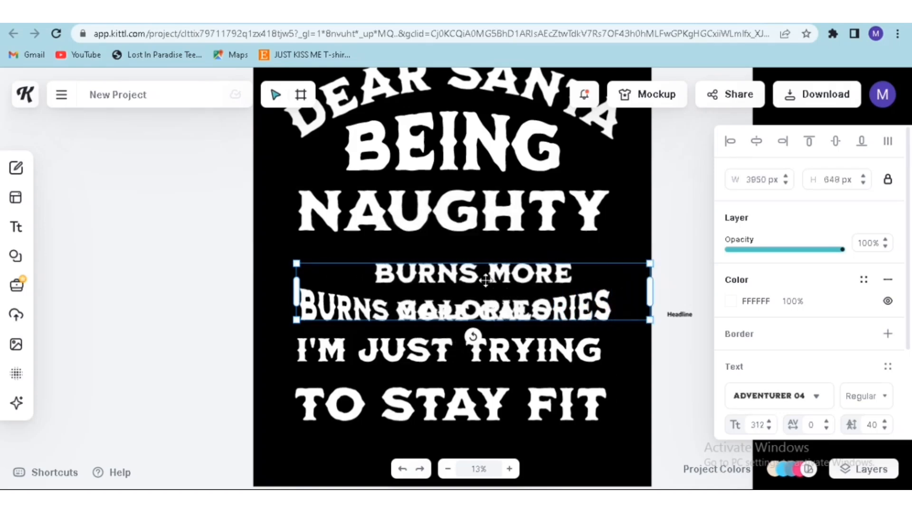
left_click_drag(438, 271, 311, 238)
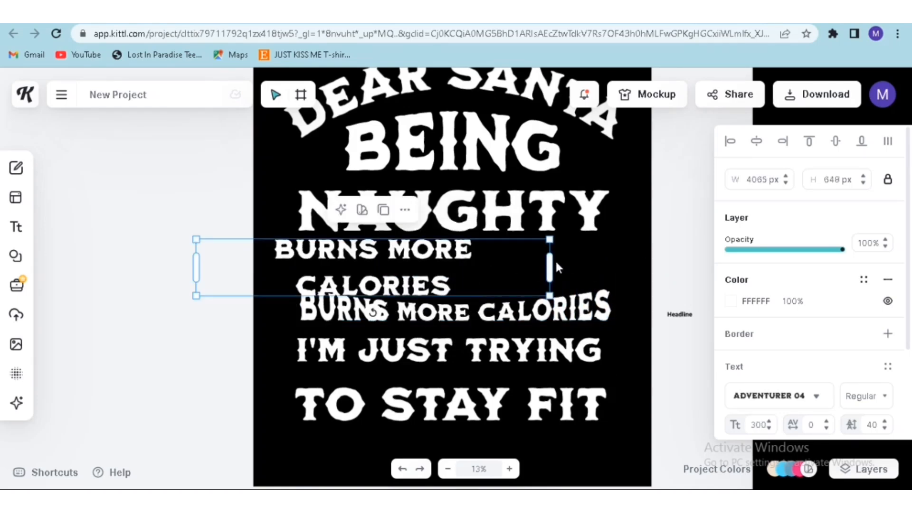
left_click_drag(593, 259, 618, 259)
left_click_drag(473, 257, 524, 278)
left_click_drag(670, 269, 623, 270)
left_click_drag(399, 268, 485, 272)
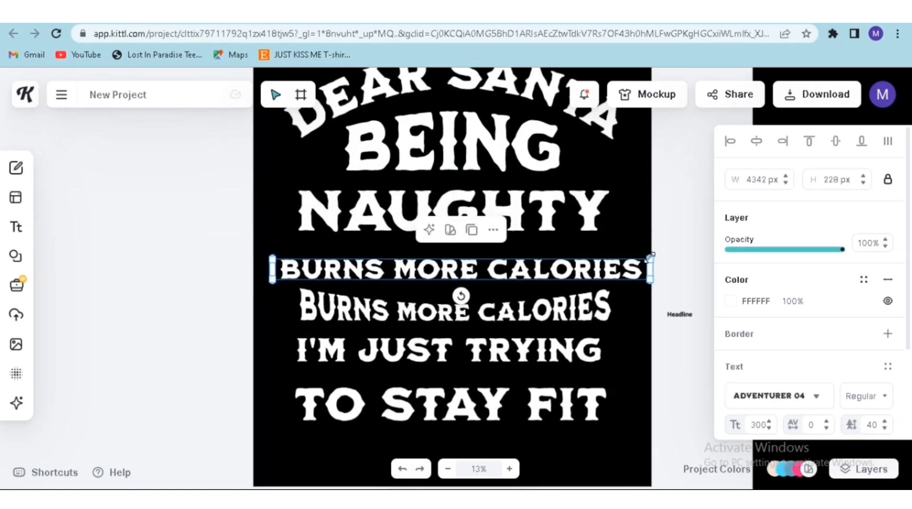
Shrink the single-line BURNS MORE CALORIES to the width of the other lines and place it just below NAUGHTY
left_click_drag(650, 257, 456, 273)
left_click_drag(416, 271, 430, 245)
left_click_drag(617, 234, 612, 235)
left_click(625, 241)
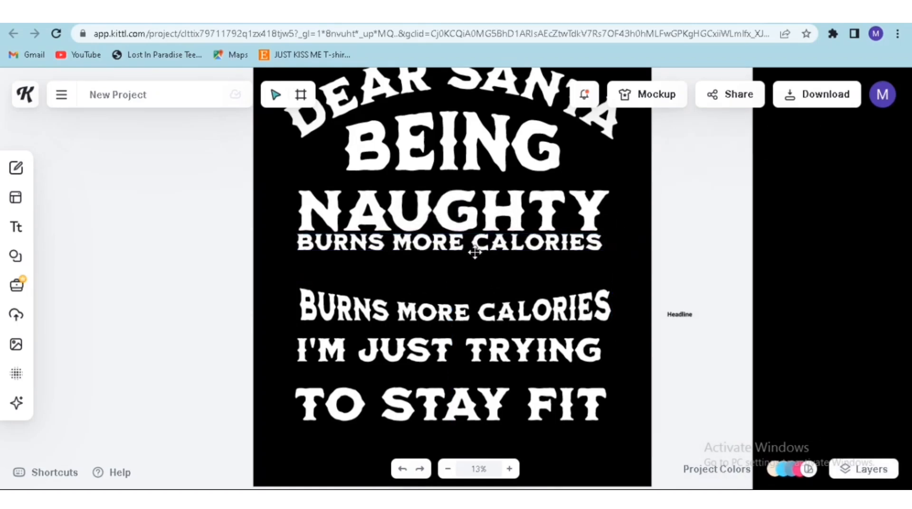
left_click_drag(476, 252, 473, 269)
Apply the Distort transformation to the new BURNS MORE CALORIES, raising both upper corners and slightly lifting its upper middle
scroll(798, 332, "down", 3)
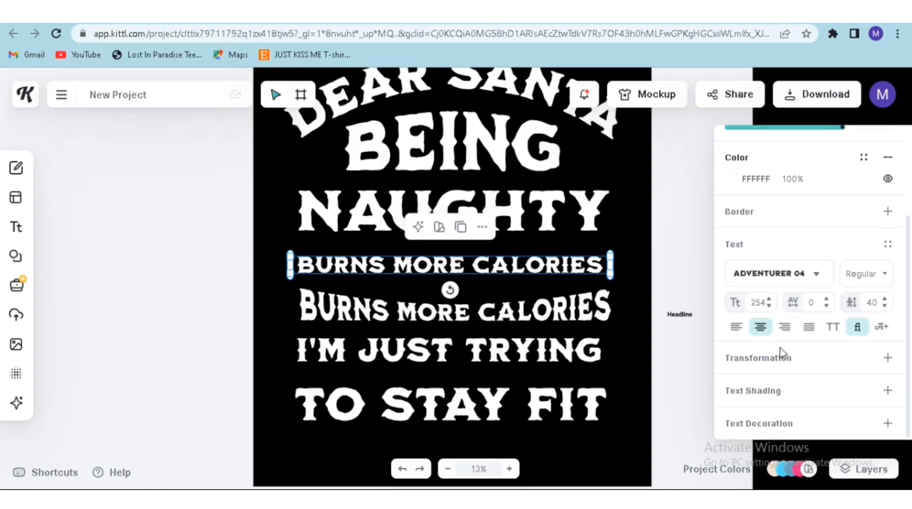
left_click(758, 358)
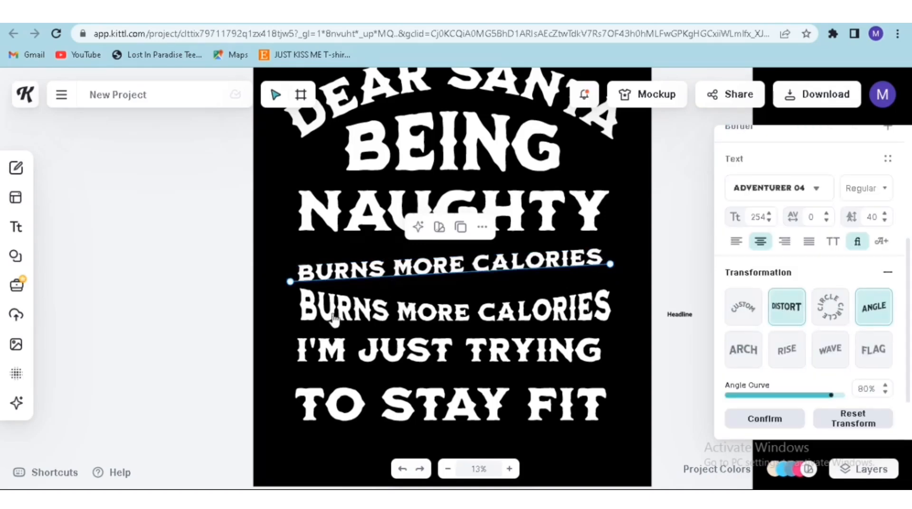
left_click(787, 306)
left_click_drag(297, 256, 297, 241)
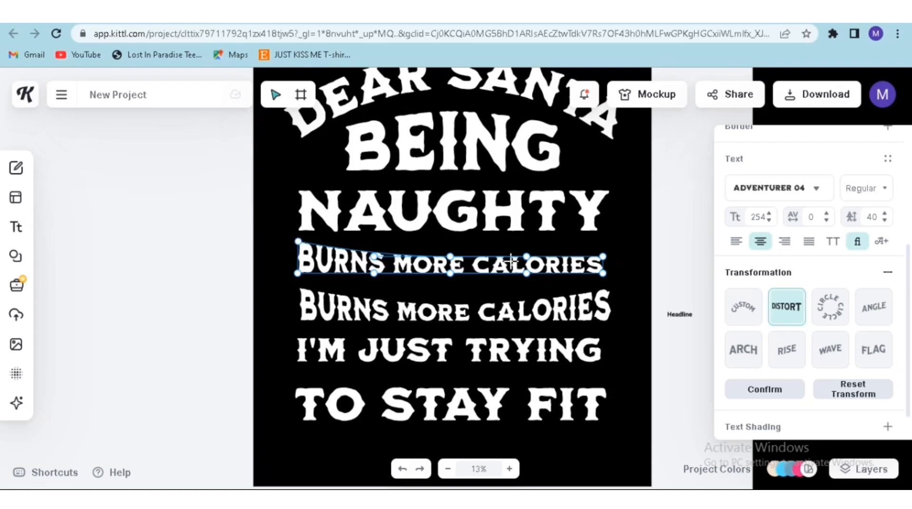
left_click_drag(603, 251, 603, 239)
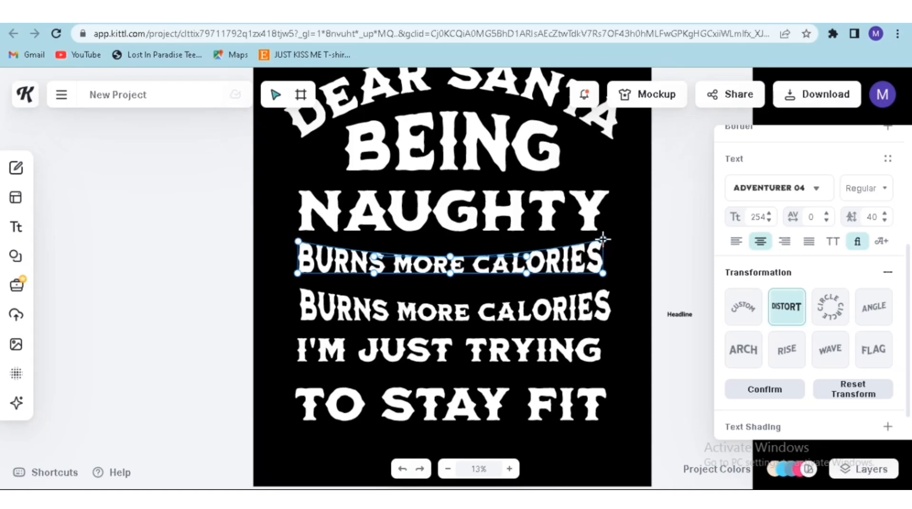
left_click_drag(449, 254, 449, 254)
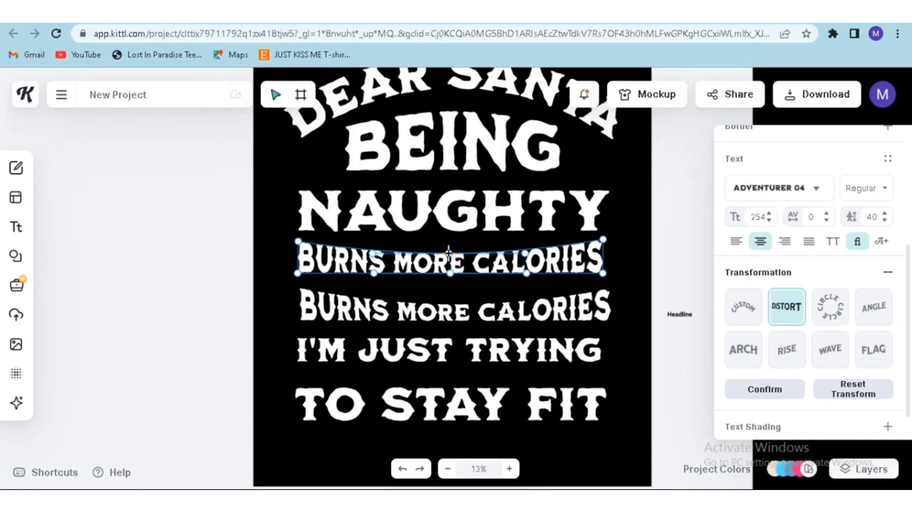
left_click(676, 289)
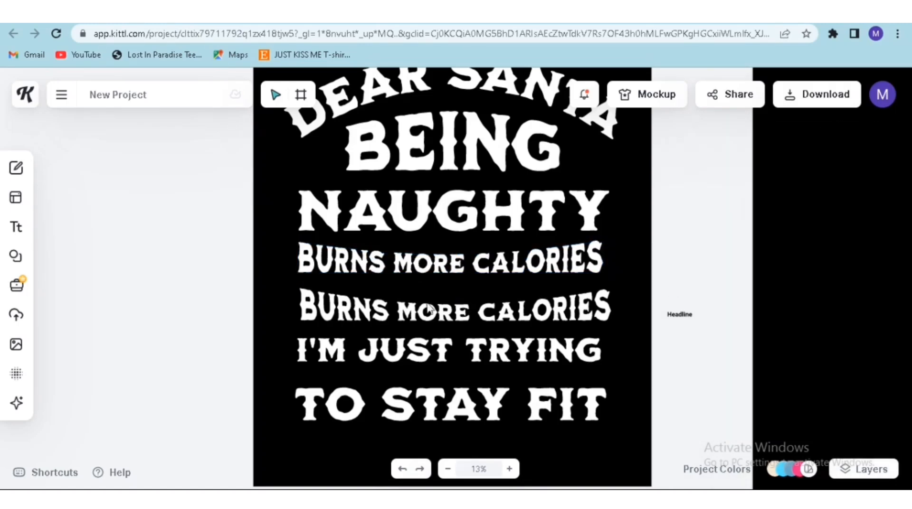
Delete the old distorted BURNS MORE CALORIES line above I'M JUST TRYING
left_click_drag(427, 311, 429, 302)
left_click(619, 267)
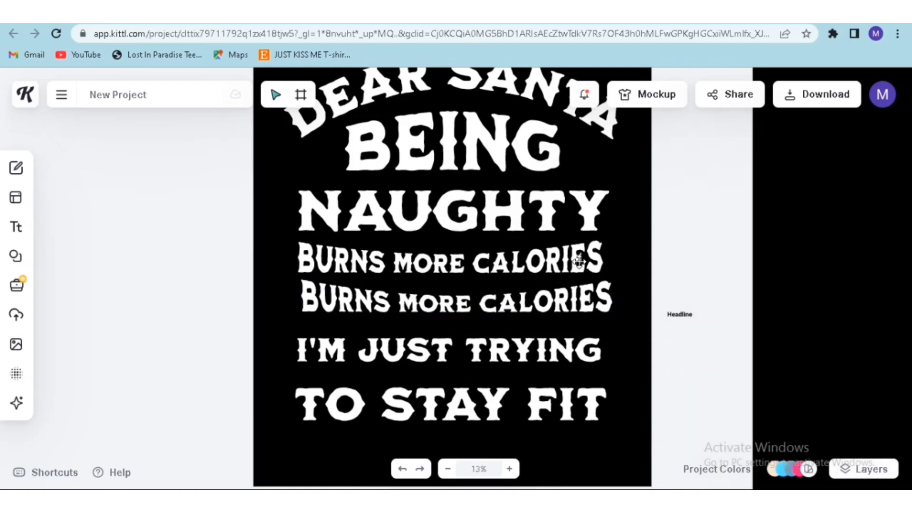
left_click(580, 261)
left_click(508, 306)
right_click(518, 290)
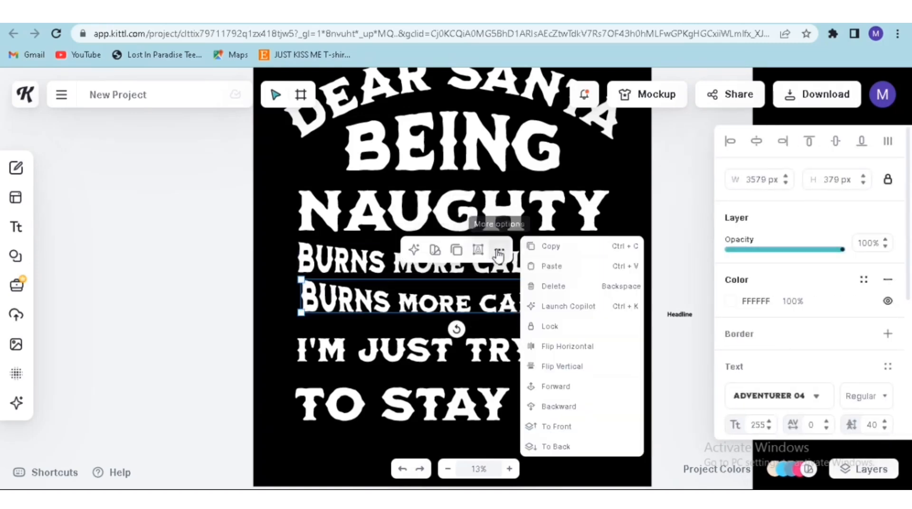
left_click(537, 285)
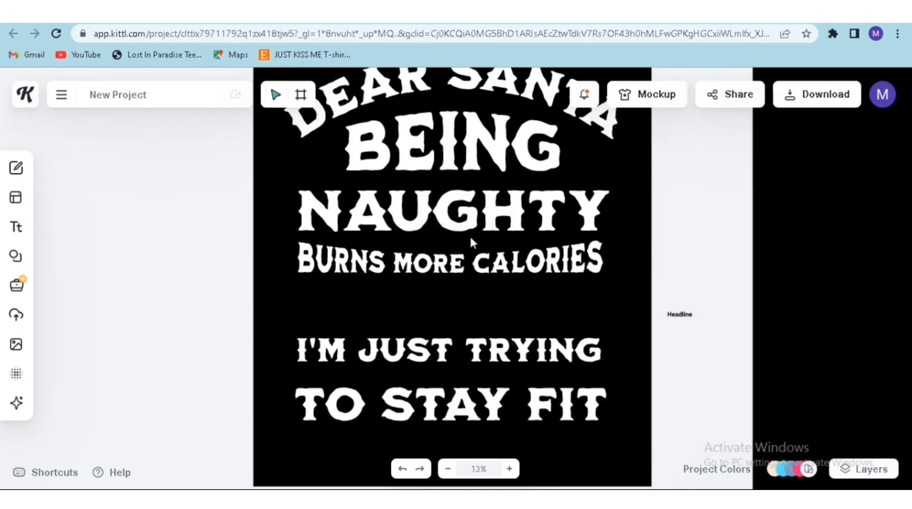
left_click(423, 283)
Close the gap by moving BURNS MORE CALORIES slightly down and I'M JUST TRYING and TO STAY FIT up
left_click_drag(443, 263, 443, 270)
left_click_drag(475, 350, 475, 317)
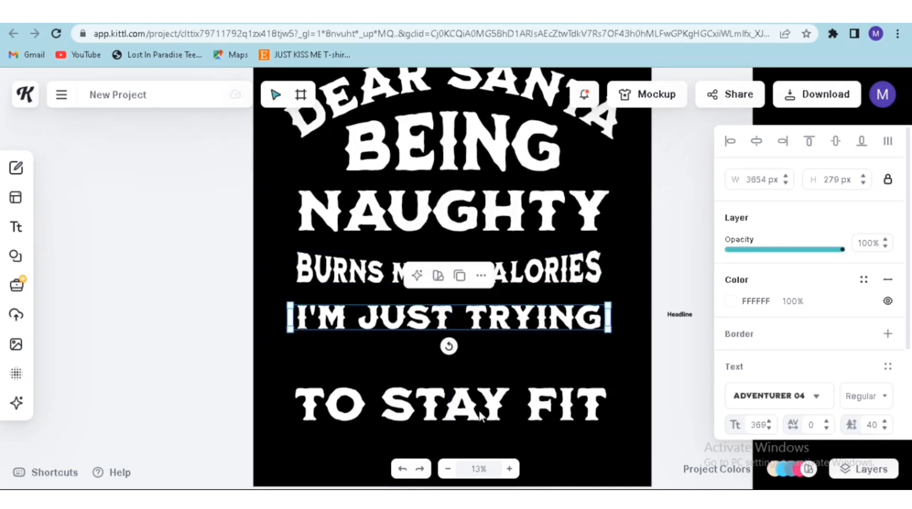
left_click_drag(480, 416, 478, 382)
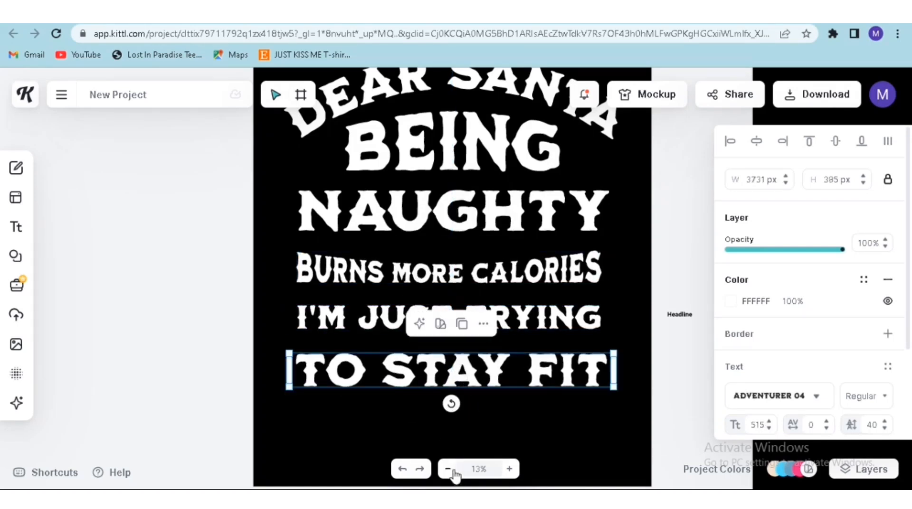
left_click(451, 470)
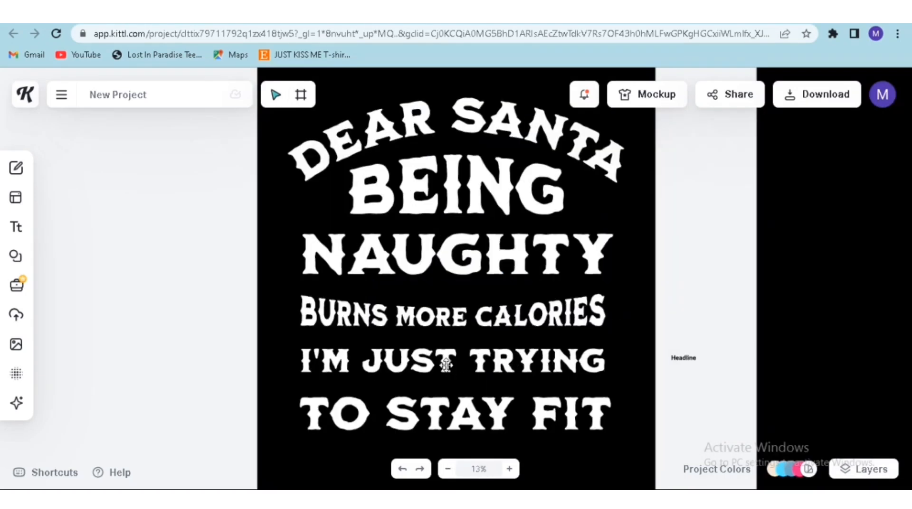
Try the Adventurer 05, Milkstore 04 and Adventurer 06 typefaces on I'M JUST TRYING
left_click(445, 361)
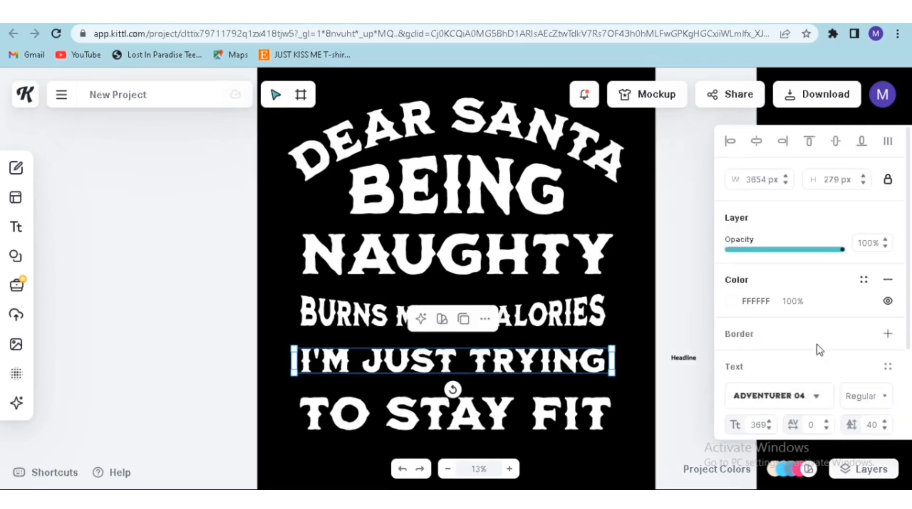
left_click(816, 400)
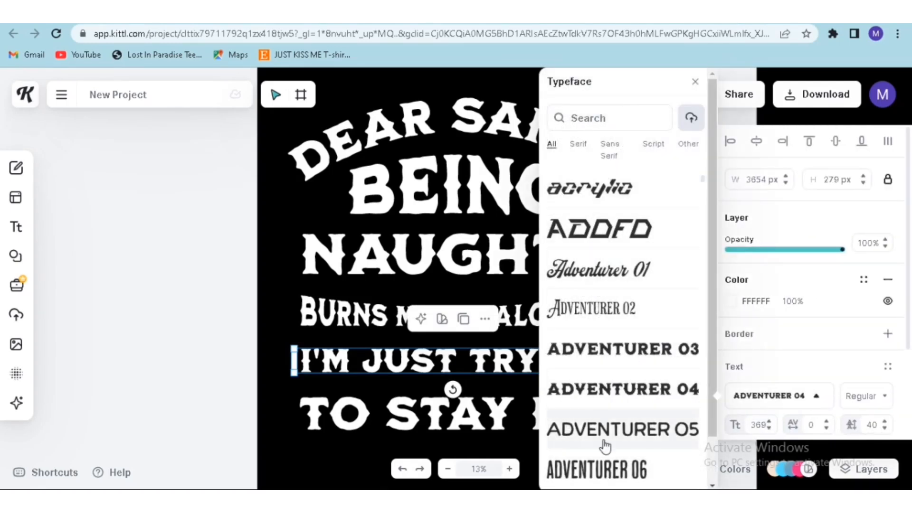
scroll(601, 204, "up", 4)
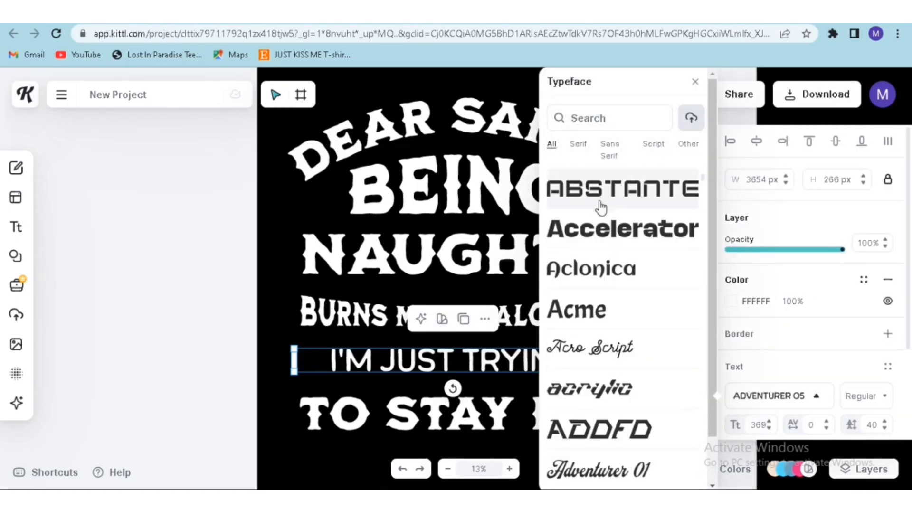
left_click(602, 229)
scroll(602, 229, "up", 3)
scroll(601, 230, "up", 4)
left_click(601, 264)
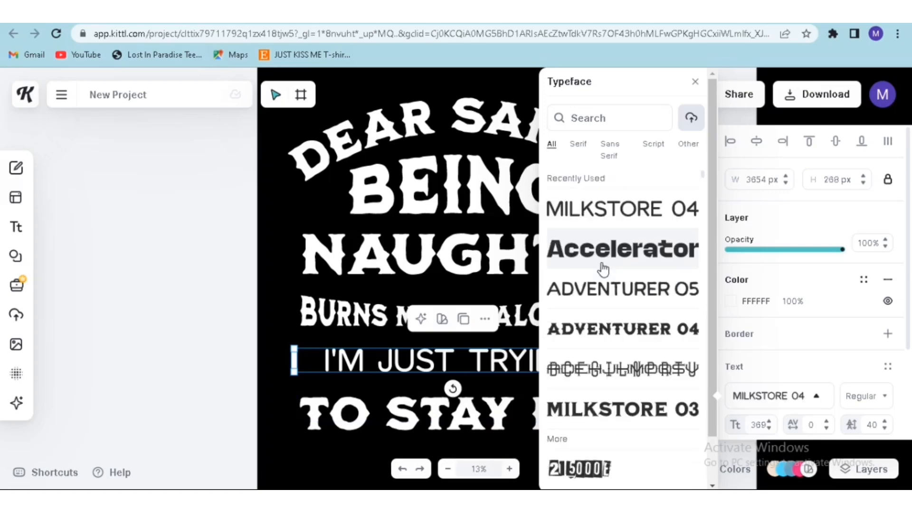
scroll(608, 232, "down", 10)
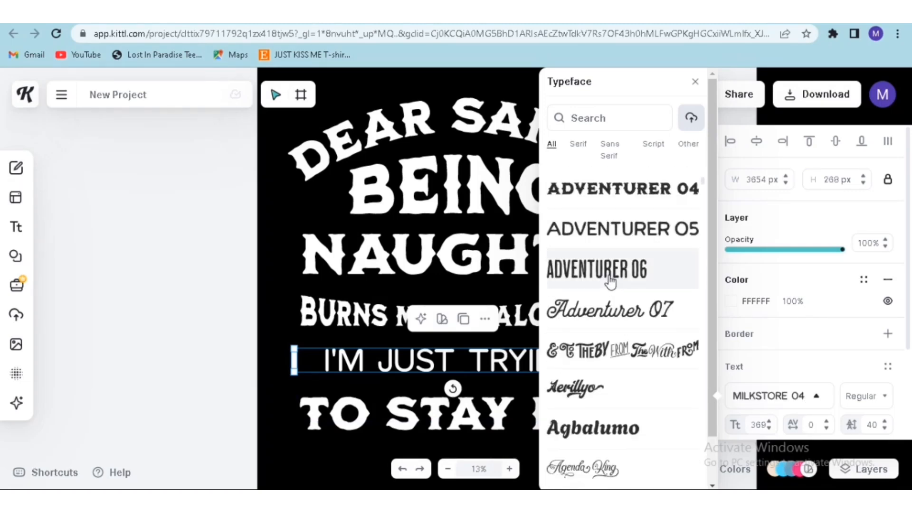
left_click(610, 280)
scroll(610, 280, "down", 7)
left_click(761, 287)
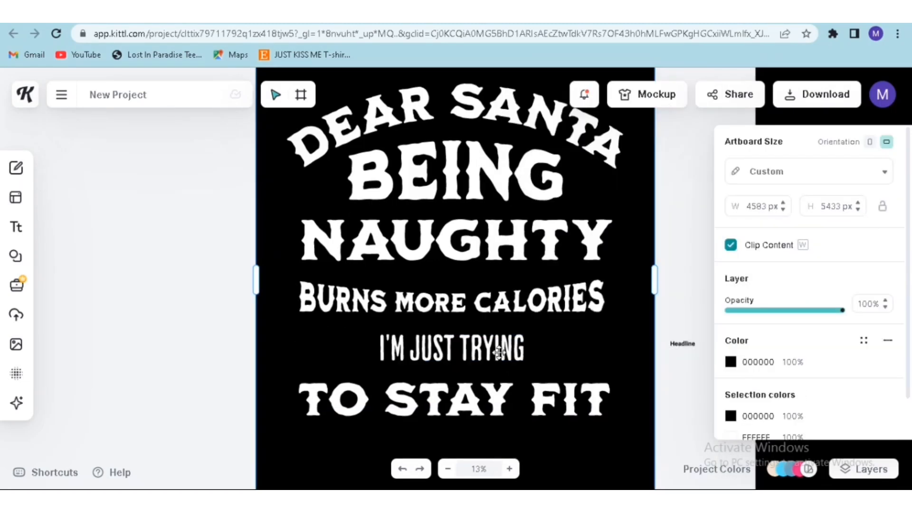
Try the Barlow Condensed typeface on I'M JUST TRYING and judge it within the whole design
left_click(810, 399)
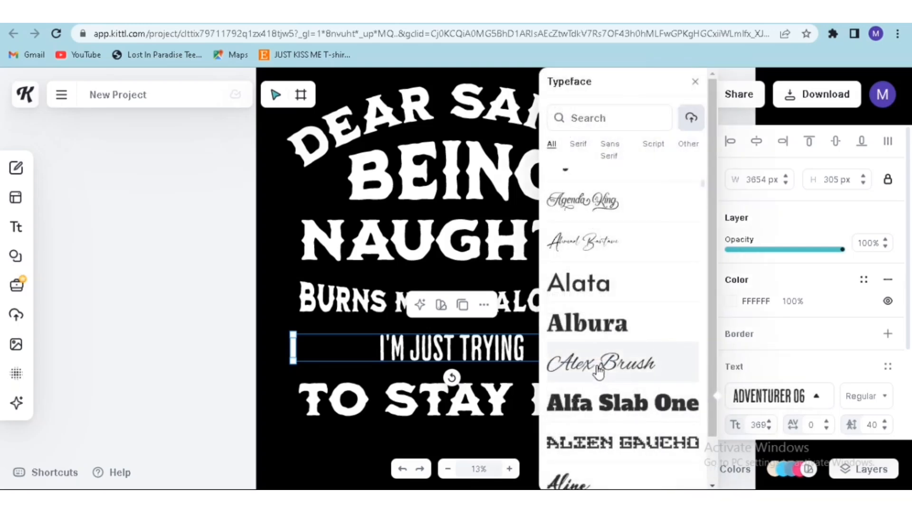
scroll(598, 357, "down", 8)
scroll(597, 359, "down", 15)
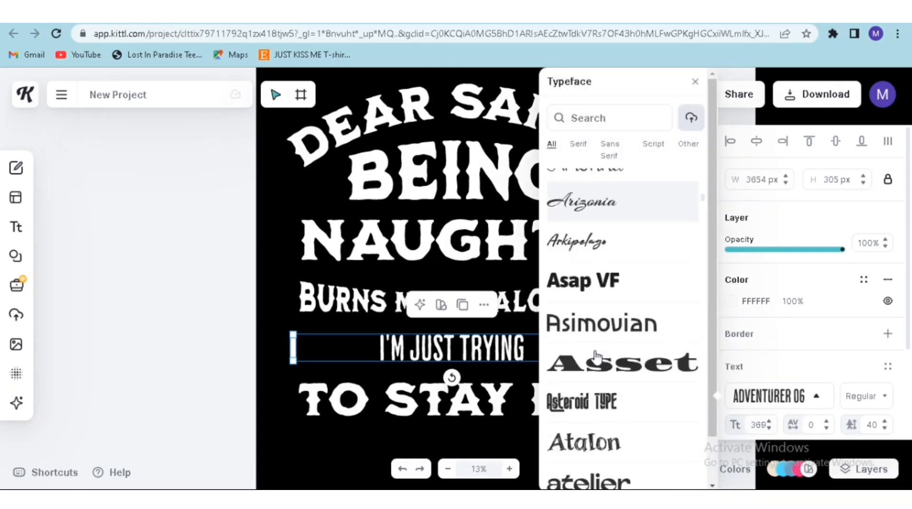
left_click(448, 469)
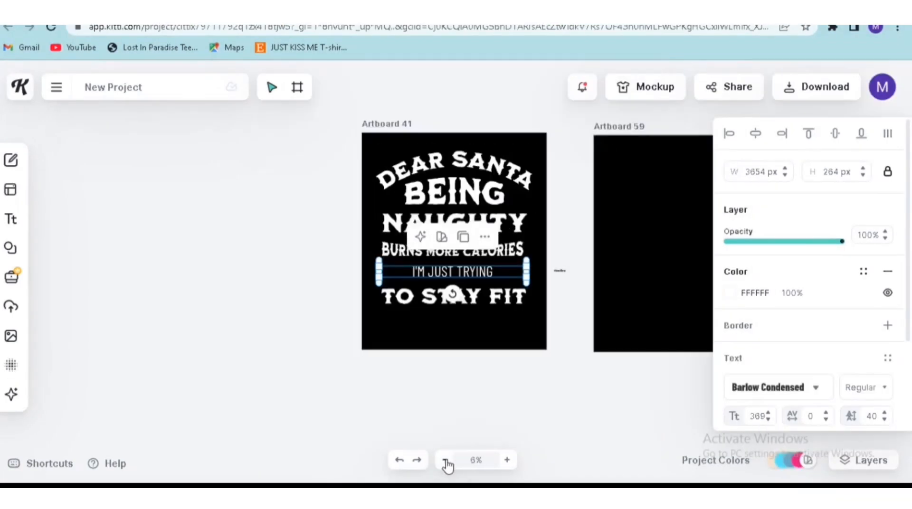
left_click(513, 271)
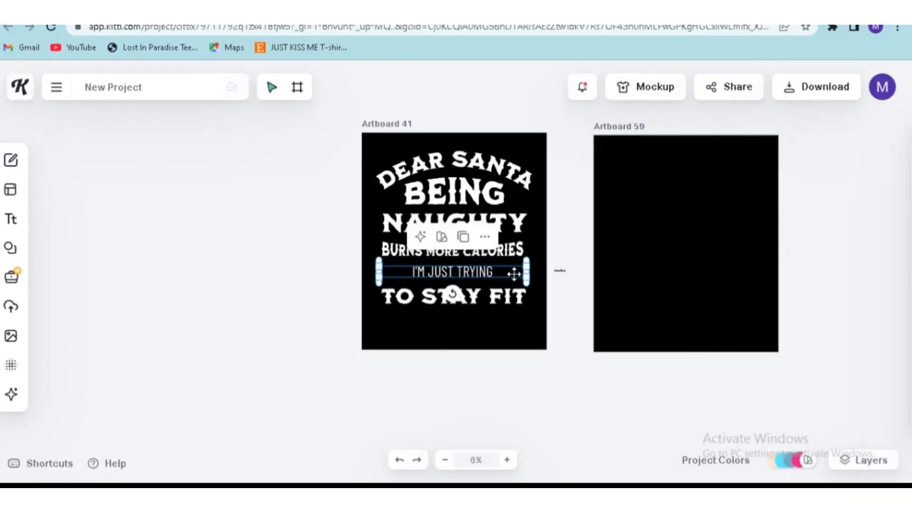
Set I'M JUST TRYING in the Belanosima typeface and enlarge it to roughly the width of the neighbouring lines
left_click(509, 469)
scroll(760, 328, "down", 2)
left_click(811, 327)
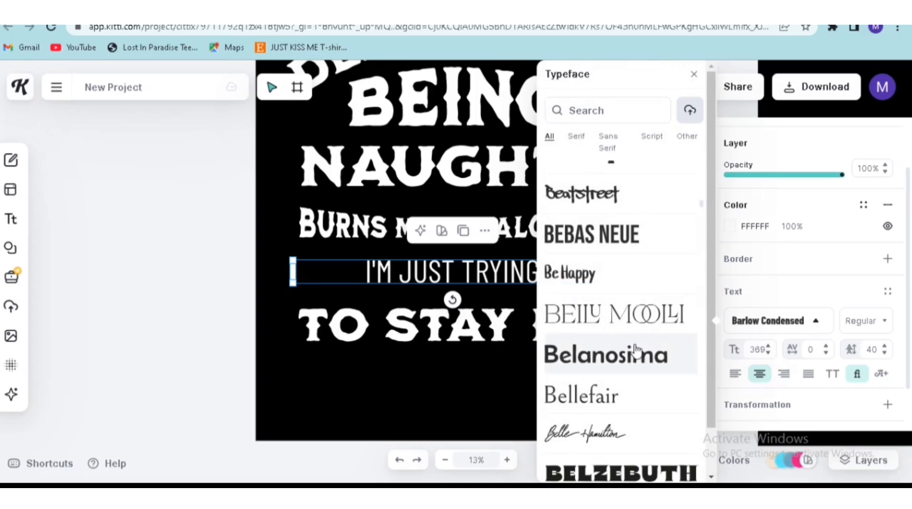
left_click(586, 353)
left_click(346, 267)
left_click_drag(612, 275, 615, 241)
left_click_drag(499, 268, 491, 275)
scroll(454, 268, "down", 3)
left_click(458, 335)
Fine-tune the sizes of I'M JUST TRYING, BURNS MORE CALORIES, NAUGHTY and TO STAY FIT so their ends line up
left_click(439, 270)
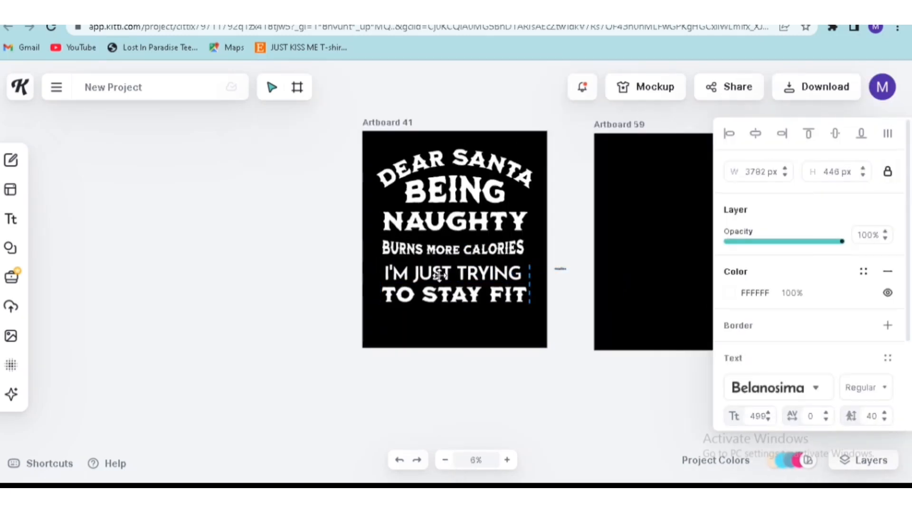
left_click_drag(535, 256, 525, 232)
left_click(487, 330)
left_click(492, 251)
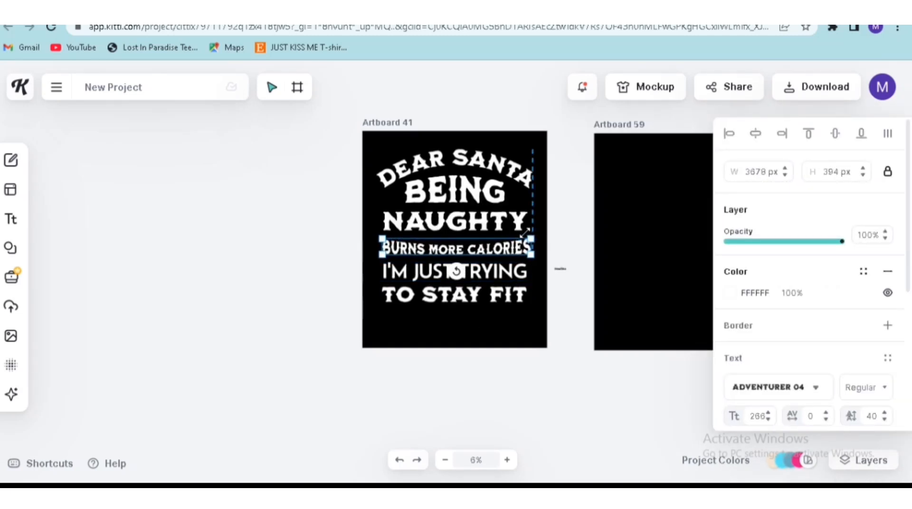
left_click(518, 220)
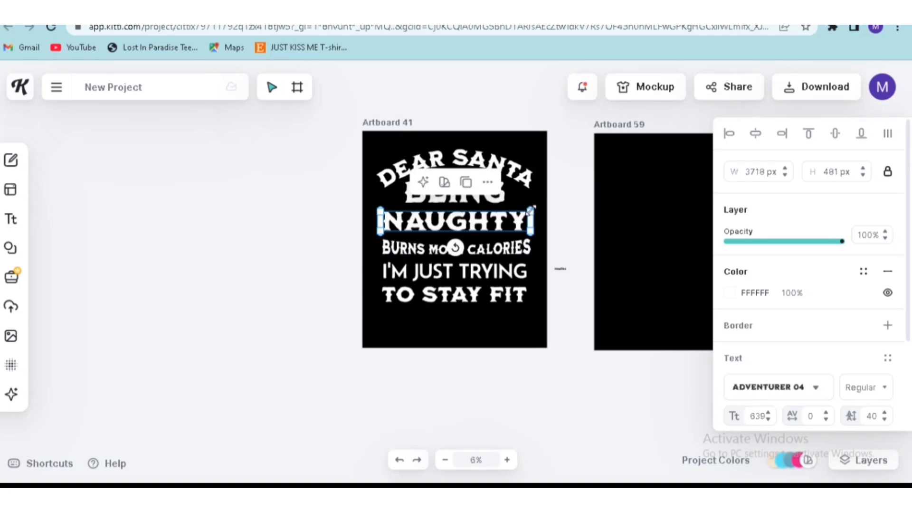
left_click_drag(530, 210, 529, 210)
left_click(537, 290)
left_click(521, 275)
left_click(522, 298)
left_click_drag(526, 285, 524, 286)
Move every line below DEAR SANTA down to space them evenly, and shrink BURNS MORE CALORIES slightly
left_click_drag(464, 297, 464, 311)
left_click_drag(463, 271, 463, 283)
left_click_drag(460, 248, 460, 257)
left_click_drag(530, 248, 527, 249)
left_click_drag(468, 227, 468, 236)
left_click_drag(466, 192, 468, 201)
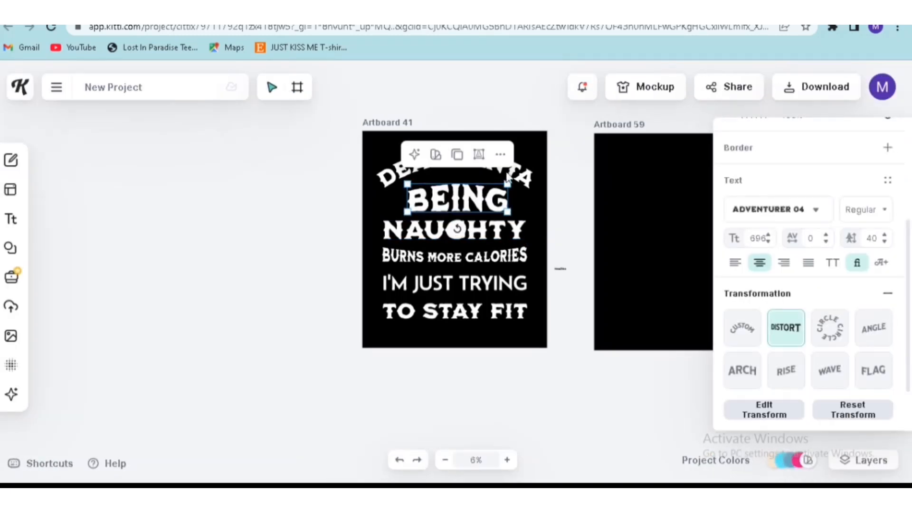
Browse the CHRISTMAS templates and add the Christmas Stamp and Be Merry templates to the project
left_click(11, 190)
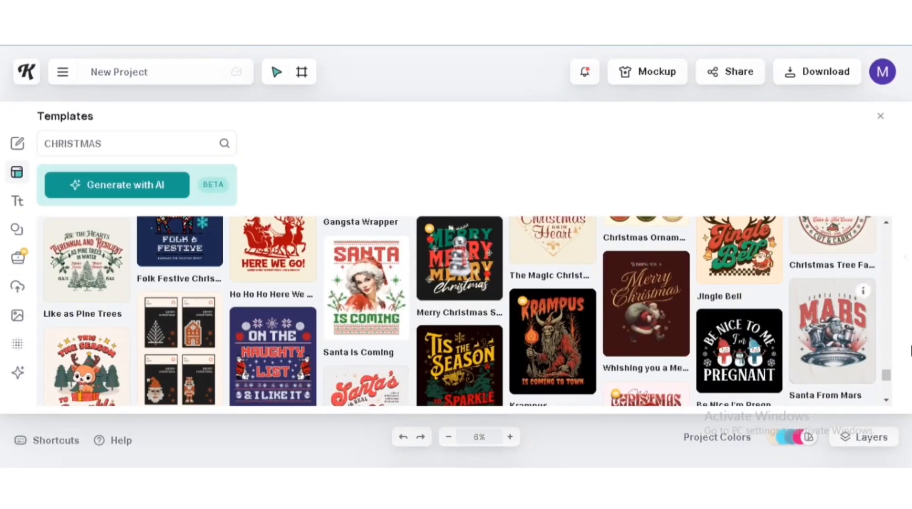
scroll(890, 404, "down", 3)
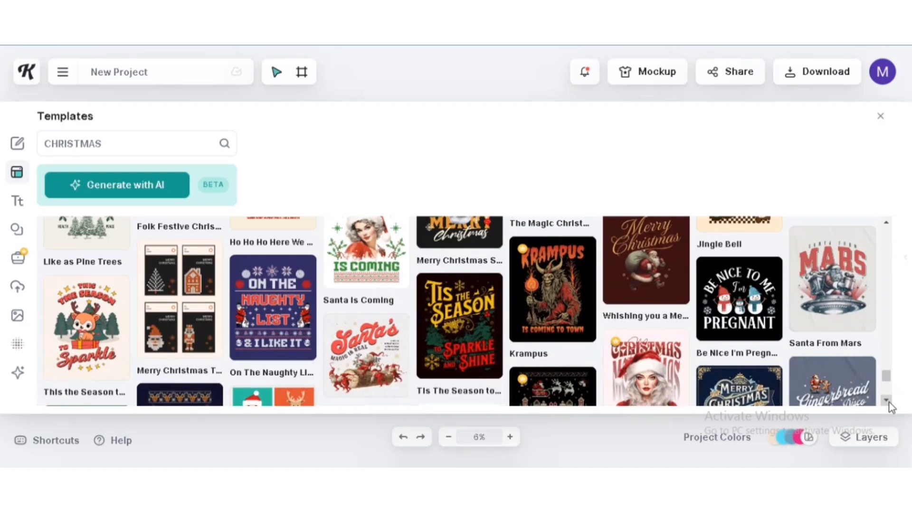
scroll(890, 404, "down", 2)
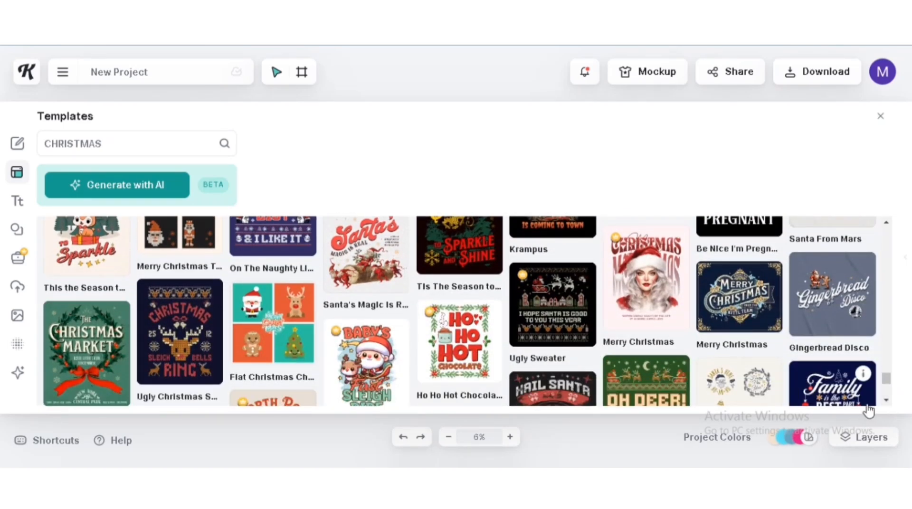
scroll(889, 404, "down", 5)
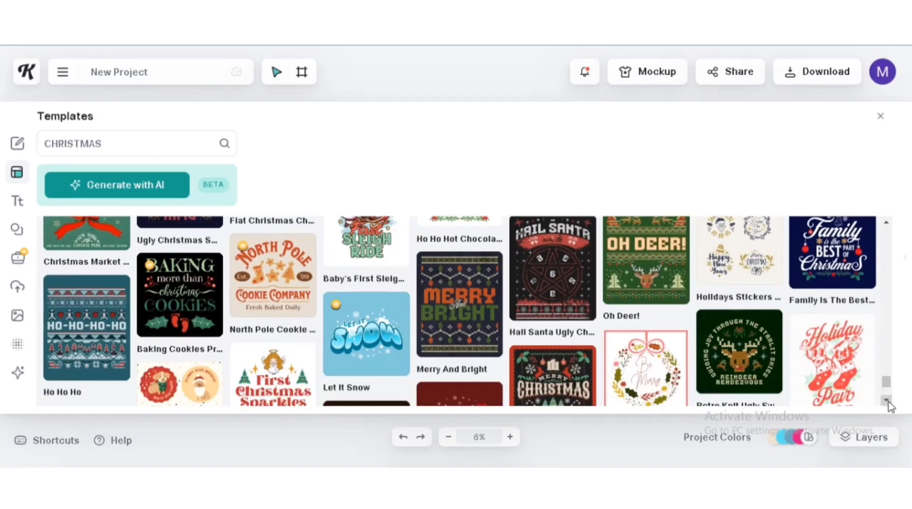
scroll(890, 404, "down", 3)
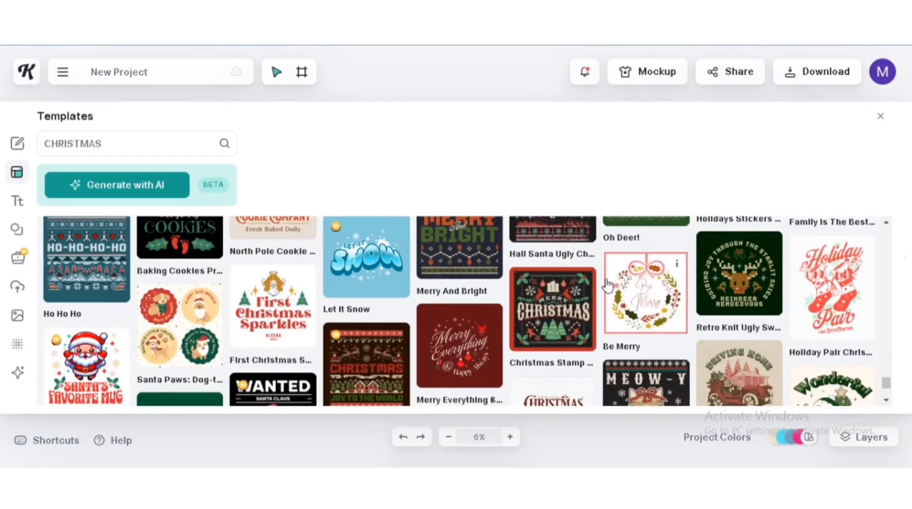
left_click(548, 309)
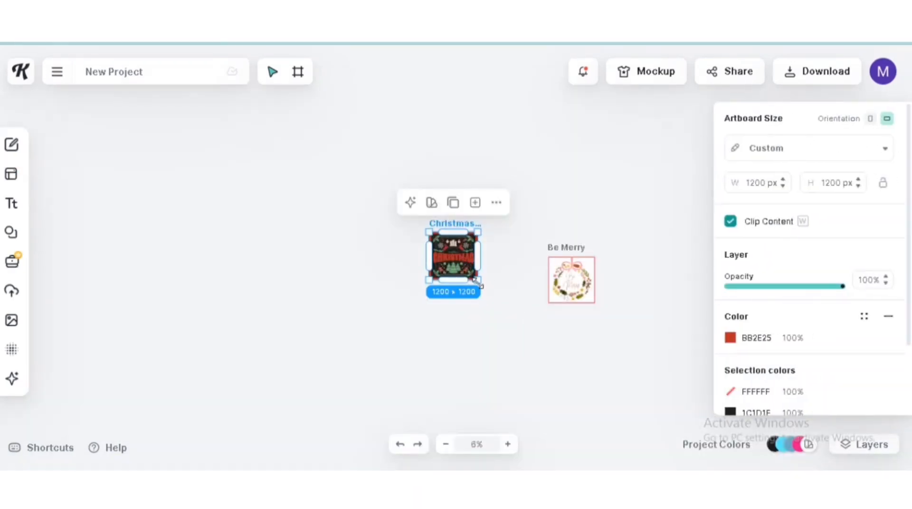
Enlarge the Christmas Stamp template to 4920 × 4920 px and Be Merry to about 4746 × 4746 px, placing them side by side
left_click_drag(479, 284, 629, 428)
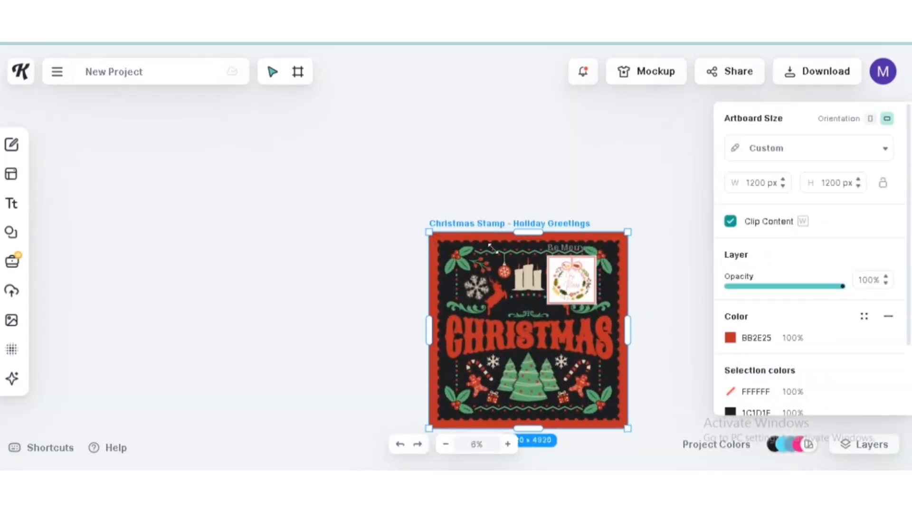
left_click_drag(491, 227, 314, 164)
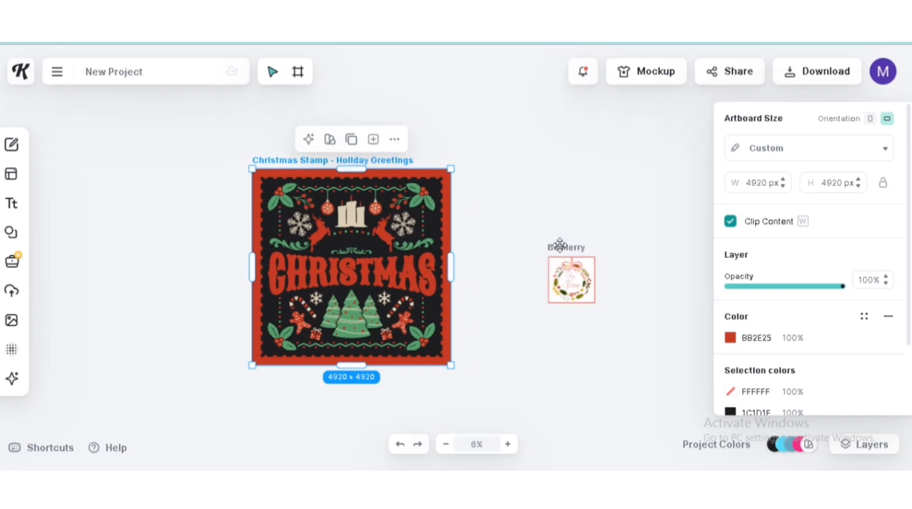
left_click(591, 298)
left_click_drag(591, 298, 749, 428)
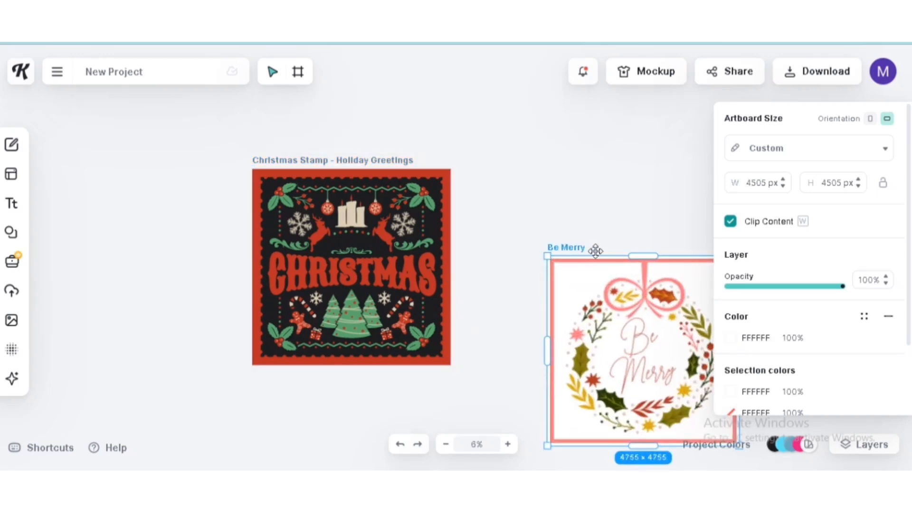
left_click_drag(573, 247, 520, 167)
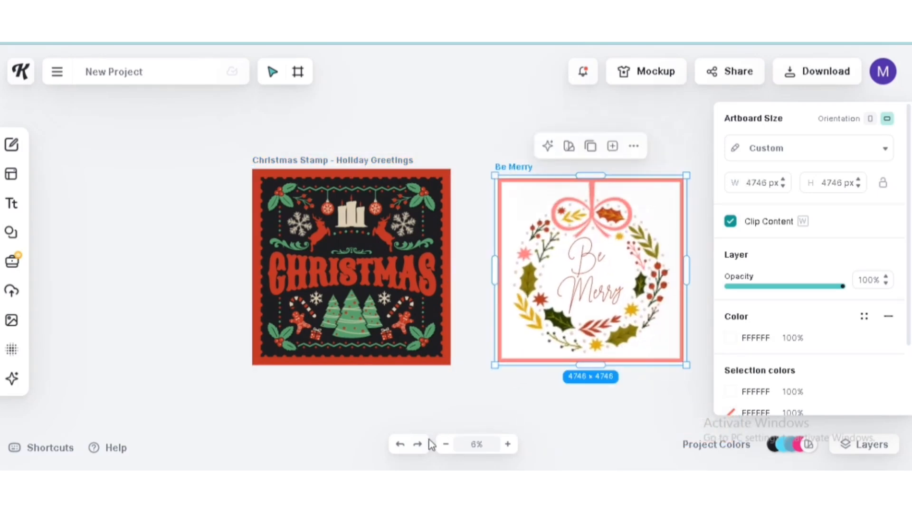
Position the Christmas Stamp template beside Artboard 41 and ungroup its artwork
left_click(470, 432)
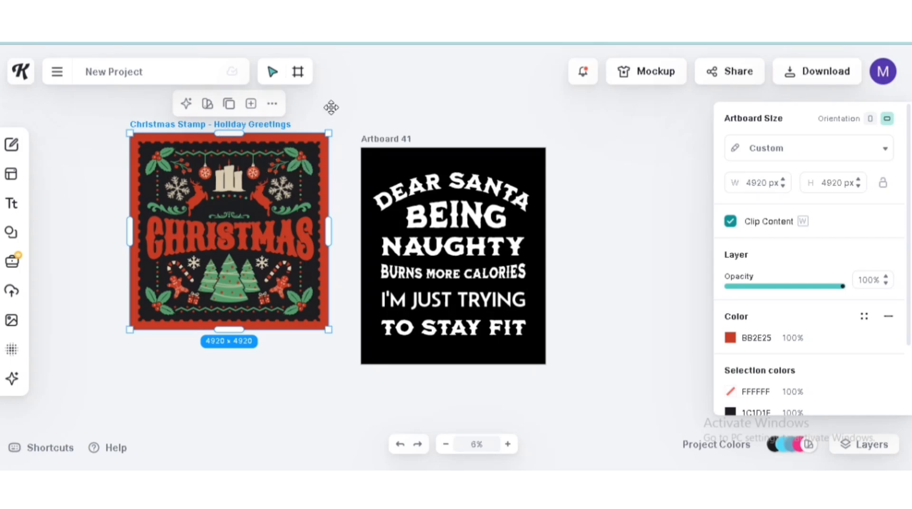
left_click(293, 155)
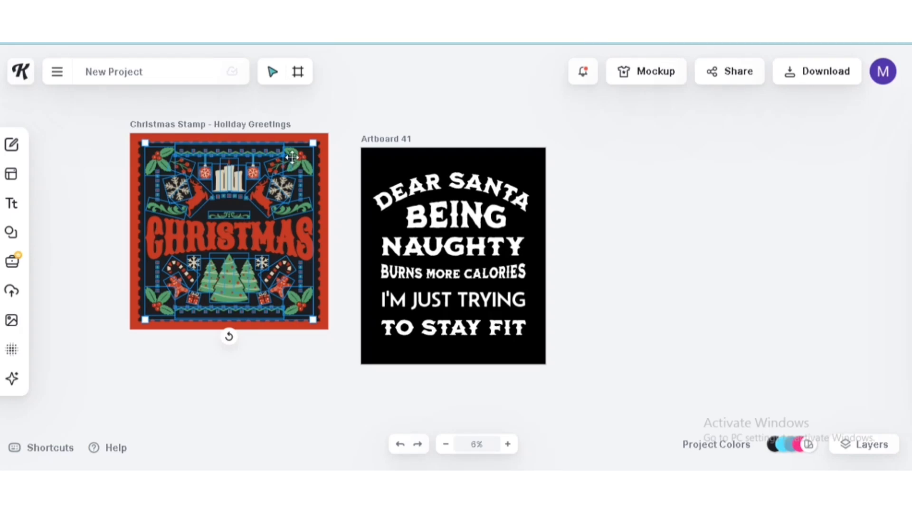
right_click(289, 164)
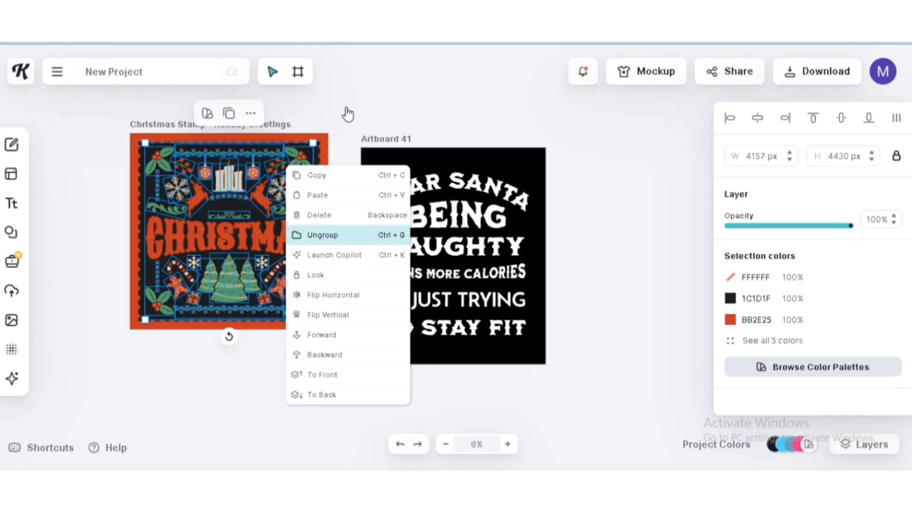
left_click(467, 365)
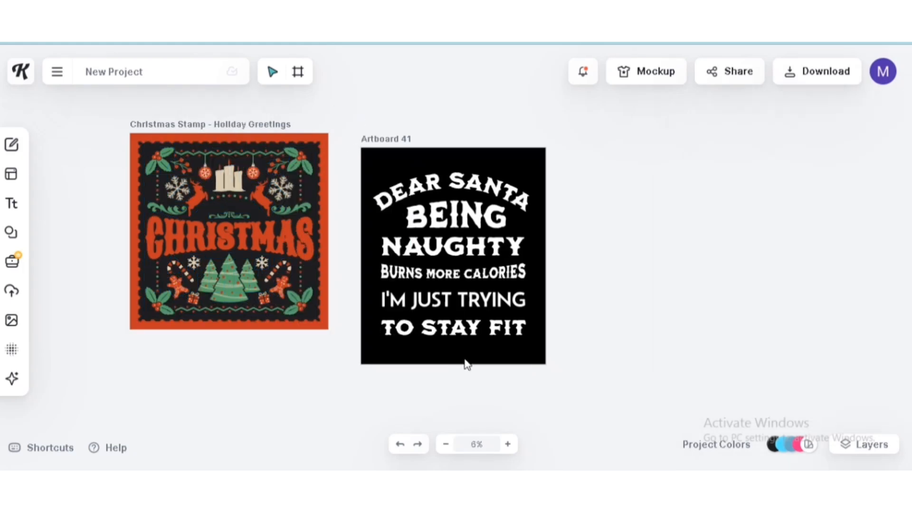
Move the upper-right holly sprig from the Christmas Stamp onto Artboard 41, rotated and placed just before BEING
left_click(296, 166)
left_click_drag(296, 165, 391, 224)
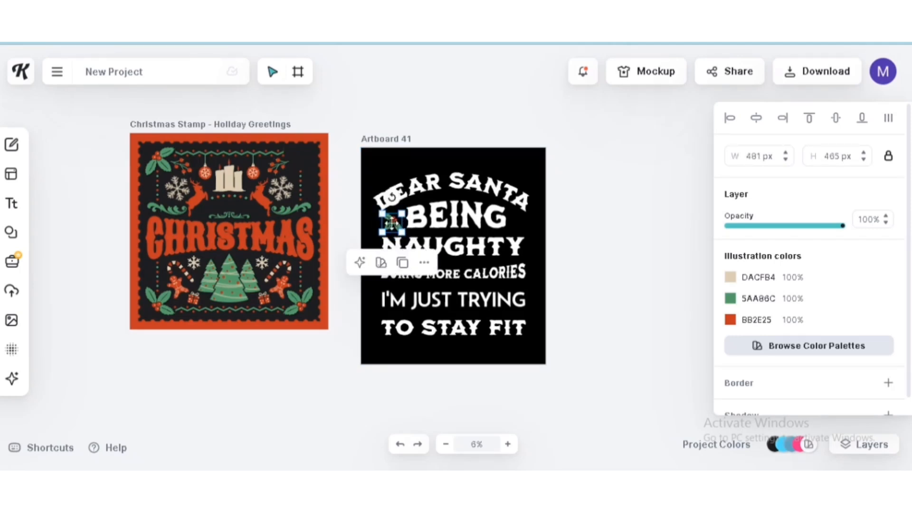
left_click(577, 240)
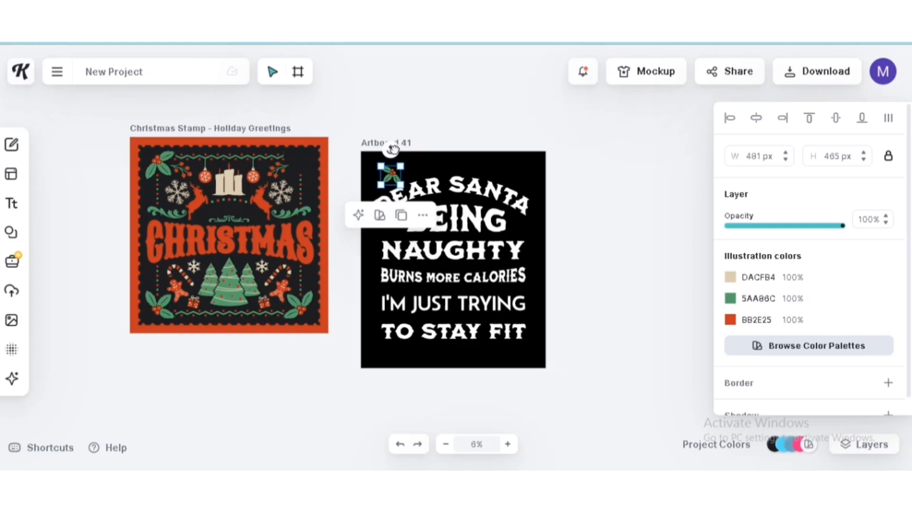
left_click_drag(392, 148, 400, 222)
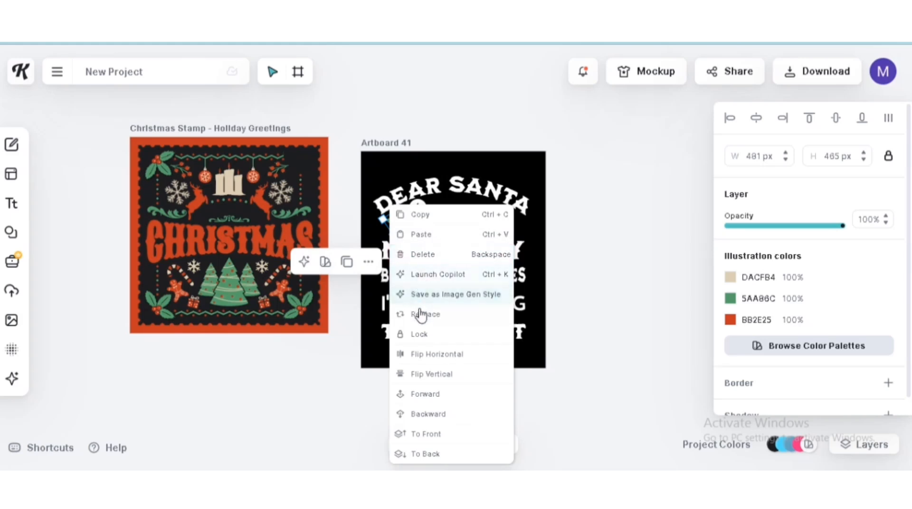
left_click(351, 219)
left_click(392, 225)
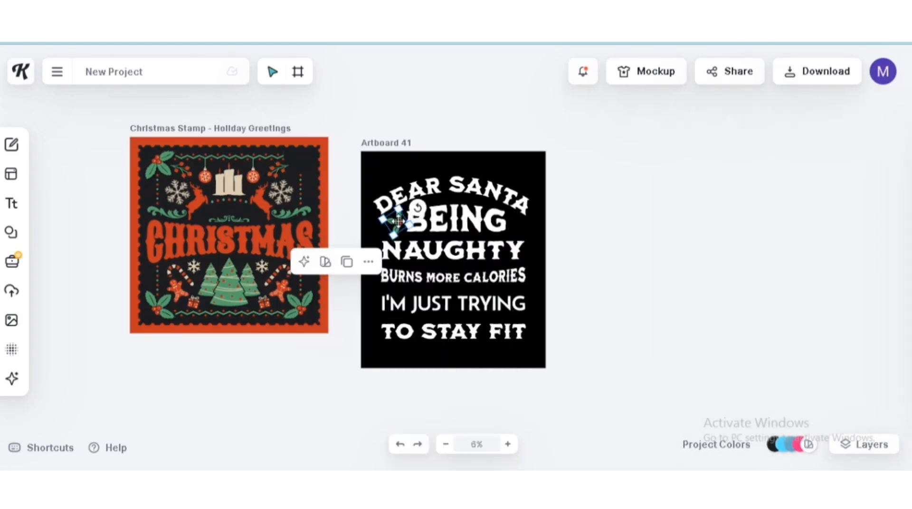
Recolour the holly leaves beside BEING to dark green 165E27
left_click(730, 298)
scroll(610, 366, "down", 1)
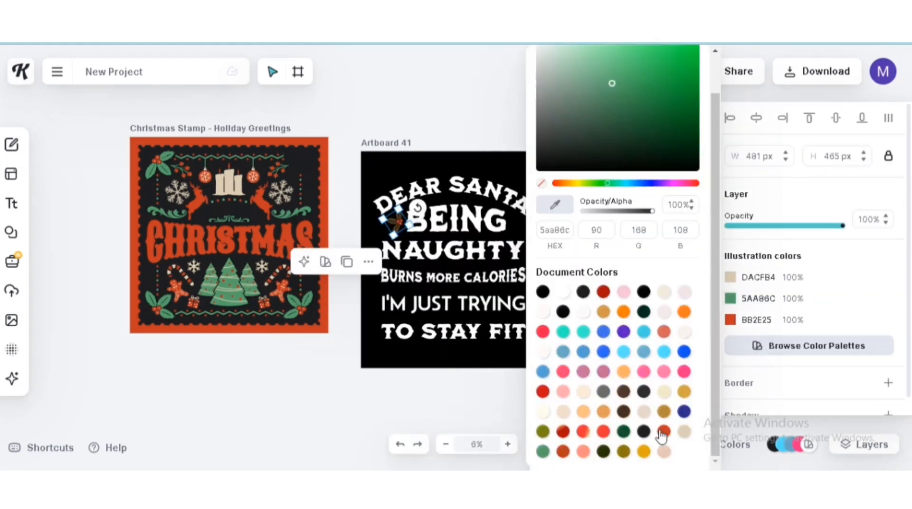
left_click(378, 119)
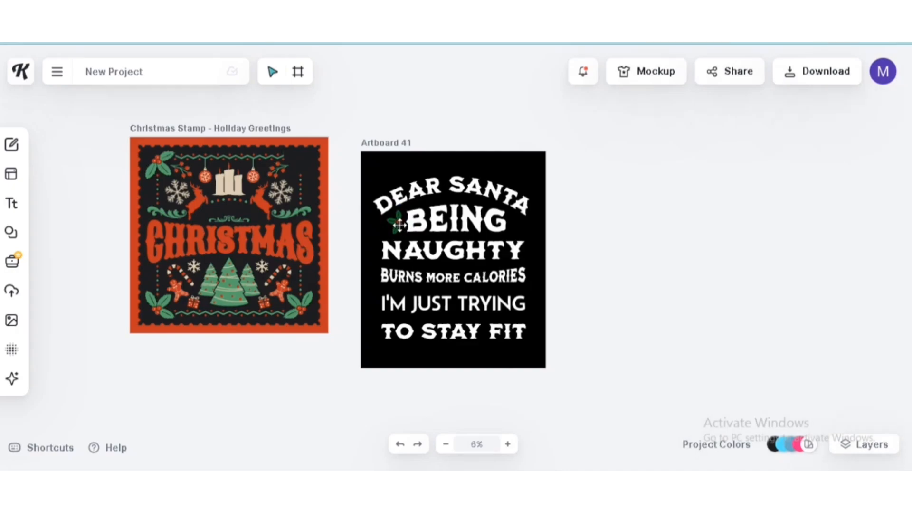
Duplicate the holly sprig and place a mirrored copy at the other end of BEING
left_click(396, 221)
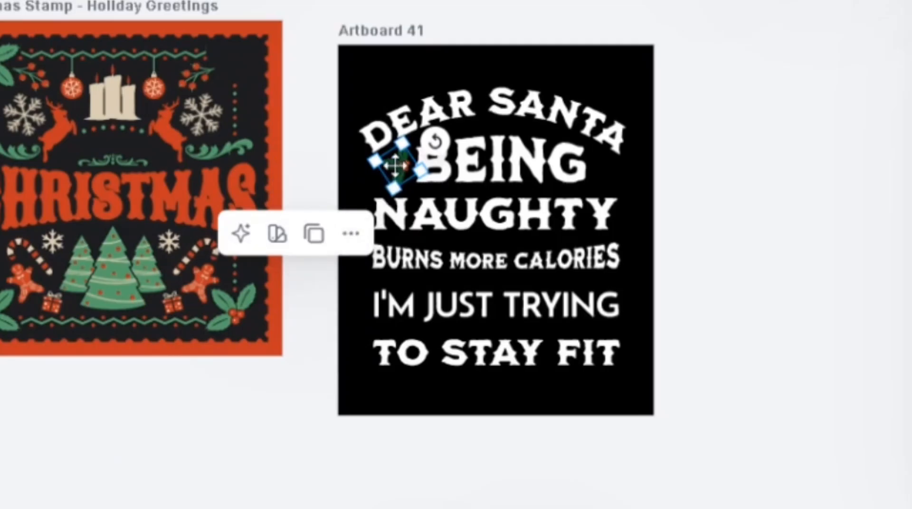
left_click_drag(396, 166, 601, 164)
scroll(695, 109, "up", 4)
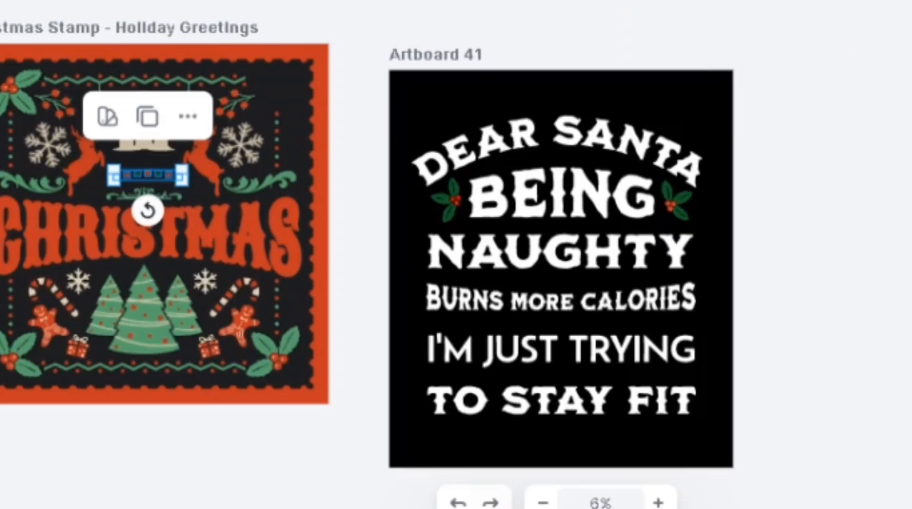
Place the small arched row of dots from the Christmas Stamp between DEAR SANTA and BEING
left_click(627, 266)
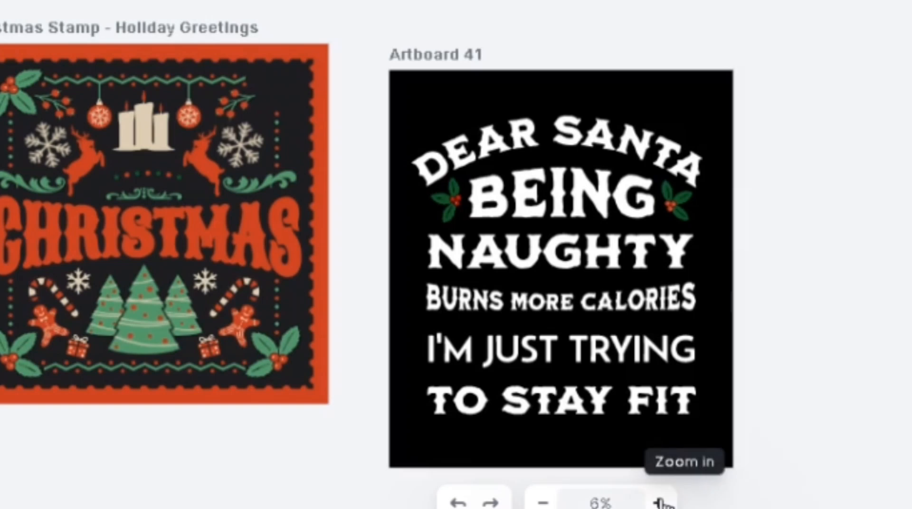
left_click(465, 197)
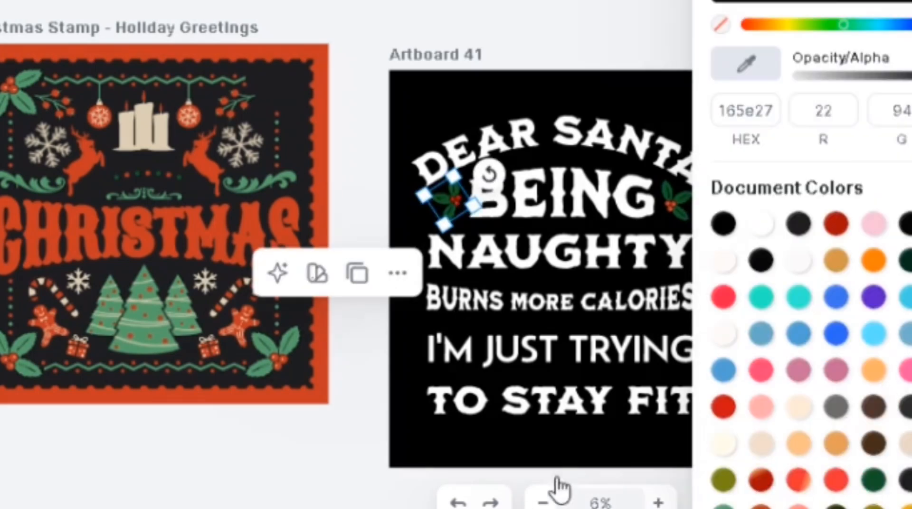
left_click(458, 502)
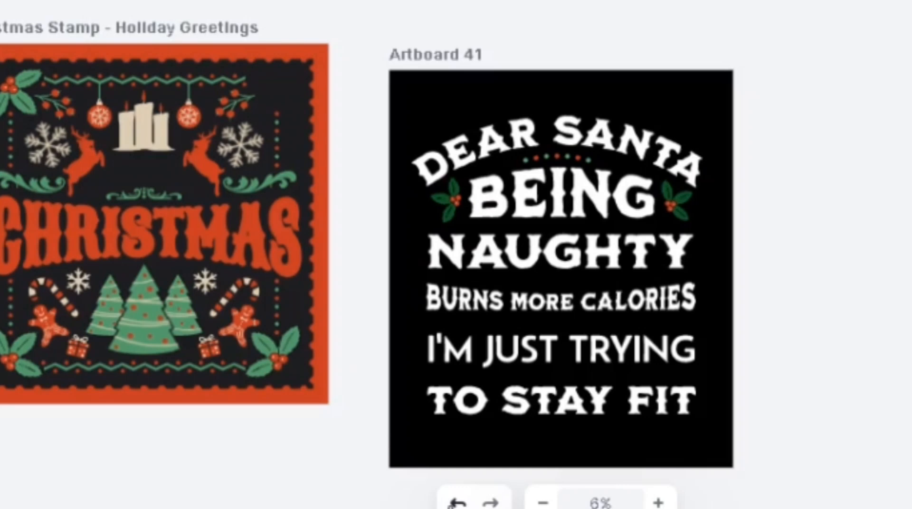
left_click(458, 501)
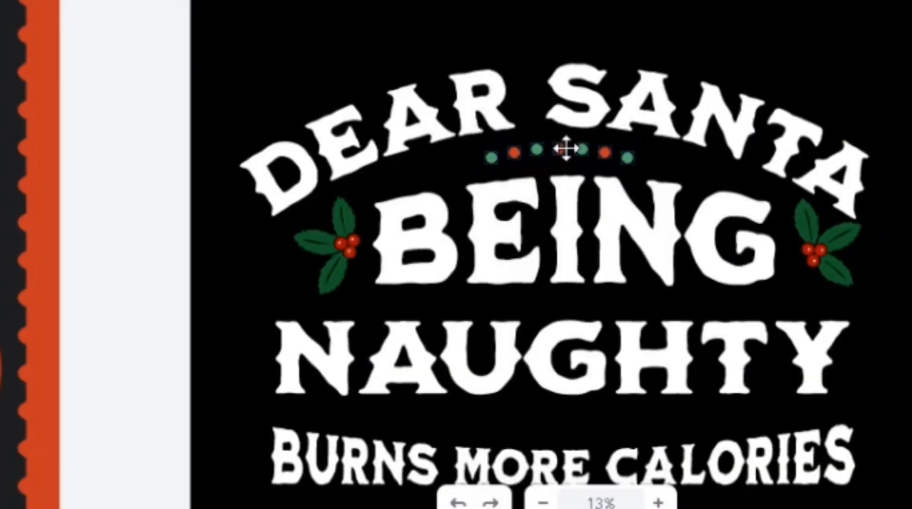
Recolour the dots above BEING to red 9D0107 and dark green 165E27
left_click(566, 149)
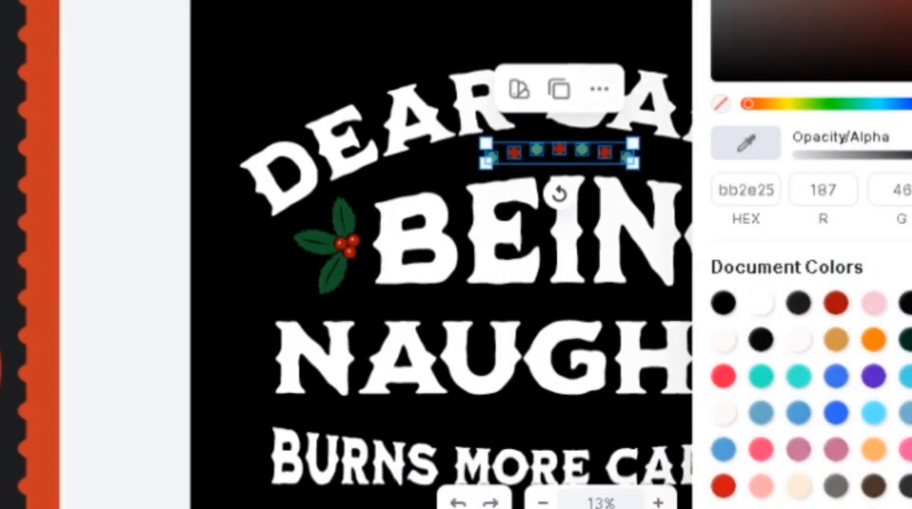
left_click(300, 123)
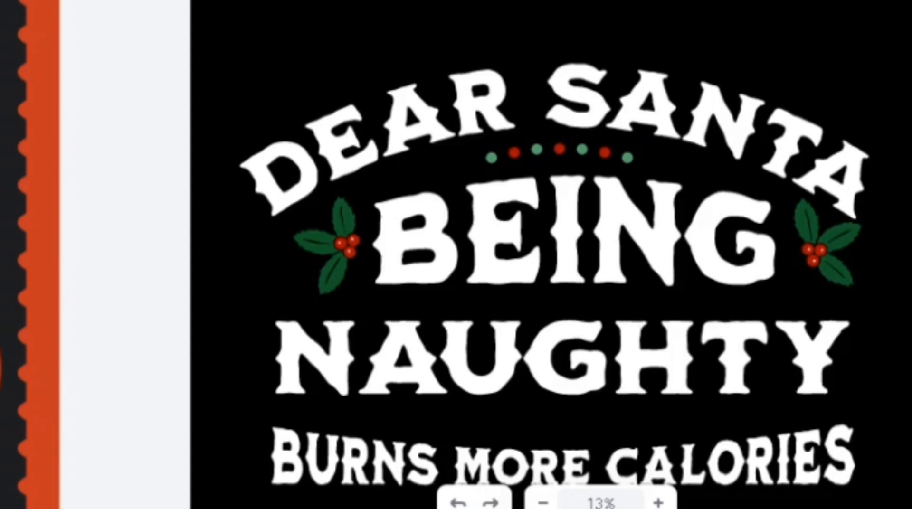
left_click(543, 503)
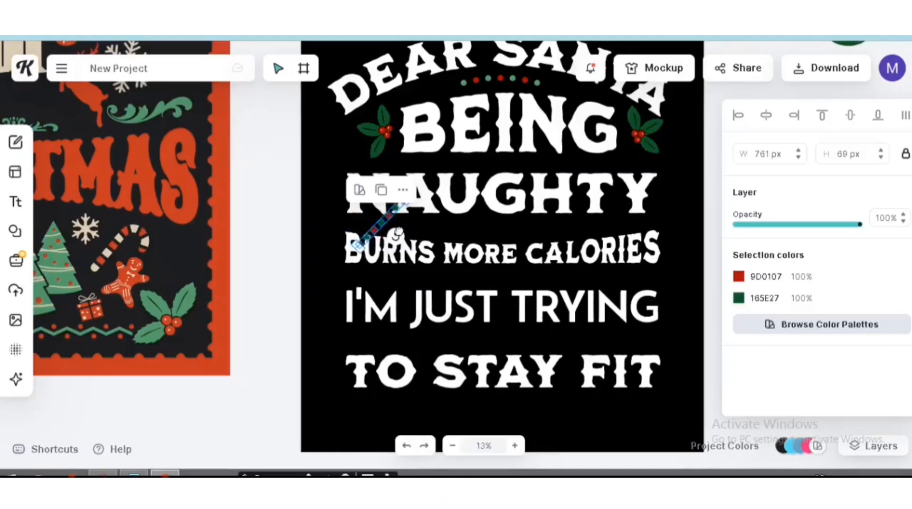
Straighten the copied dot row and lay it horizontally beneath the start of NAUGHTY
left_click_drag(376, 198, 384, 223)
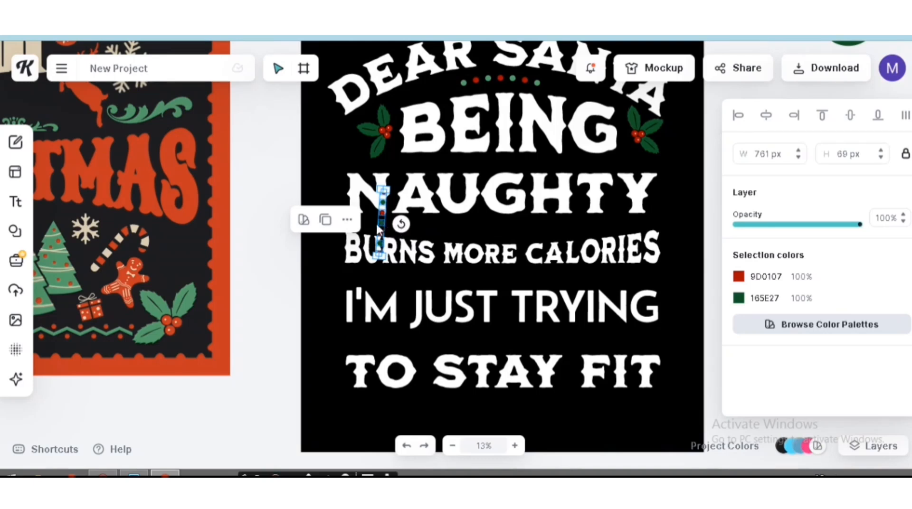
left_click(385, 230)
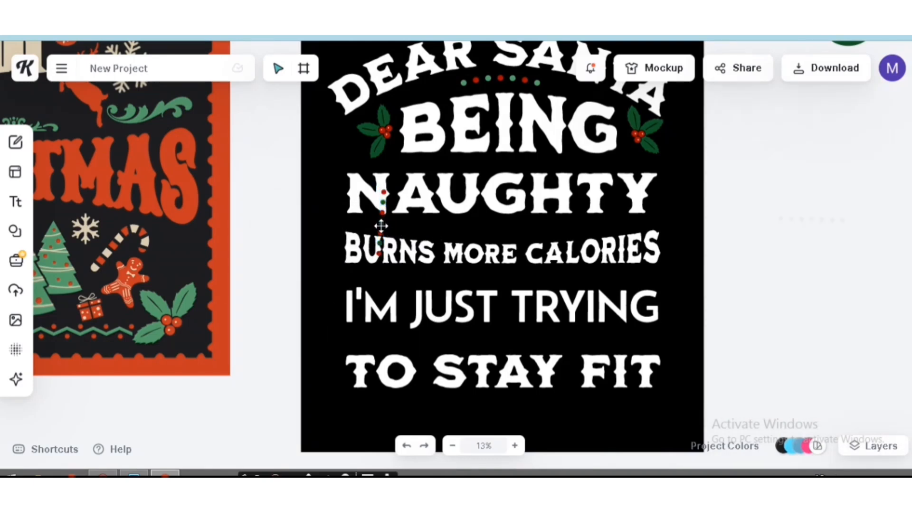
left_click_drag(381, 215, 322, 218)
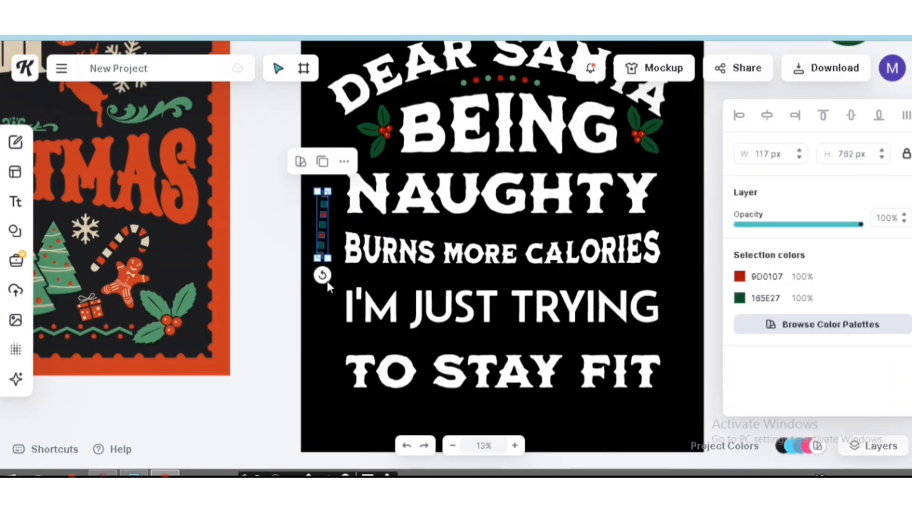
left_click_drag(320, 271, 383, 222)
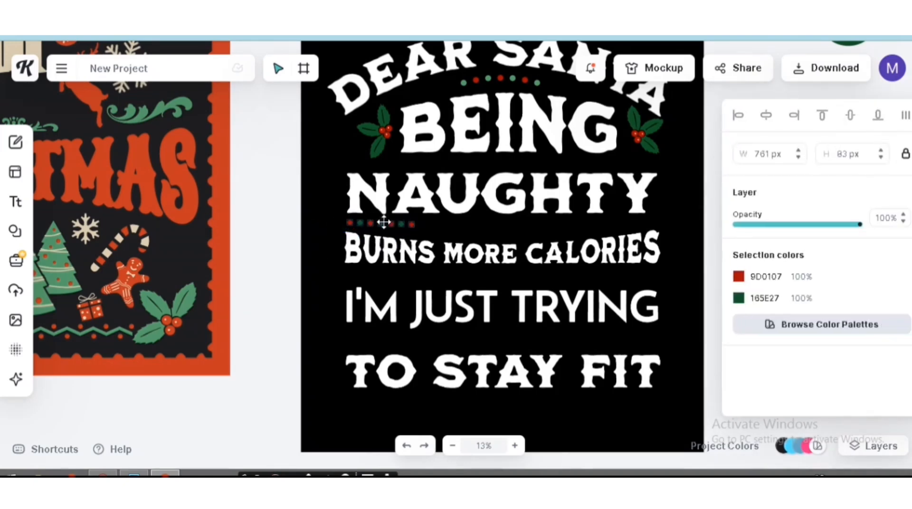
Duplicate the horizontal dot row and place the copy end to end with the original beneath NAUGHTY
left_click(445, 226)
left_click(379, 222)
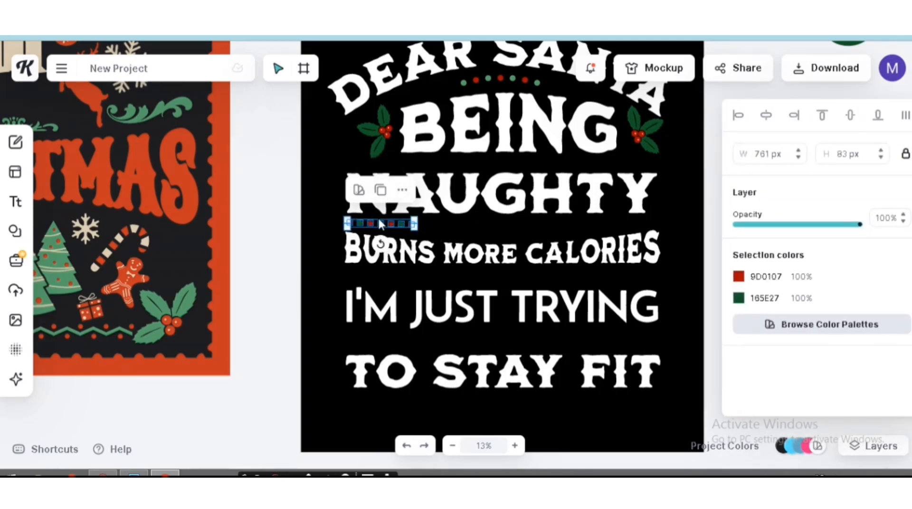
key("ctrl+v")
left_click_drag(379, 223, 451, 227)
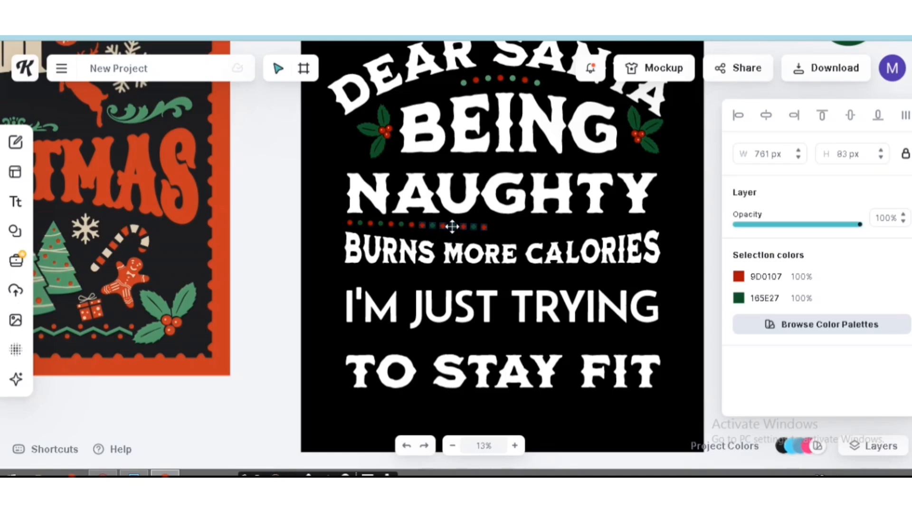
left_click(452, 224)
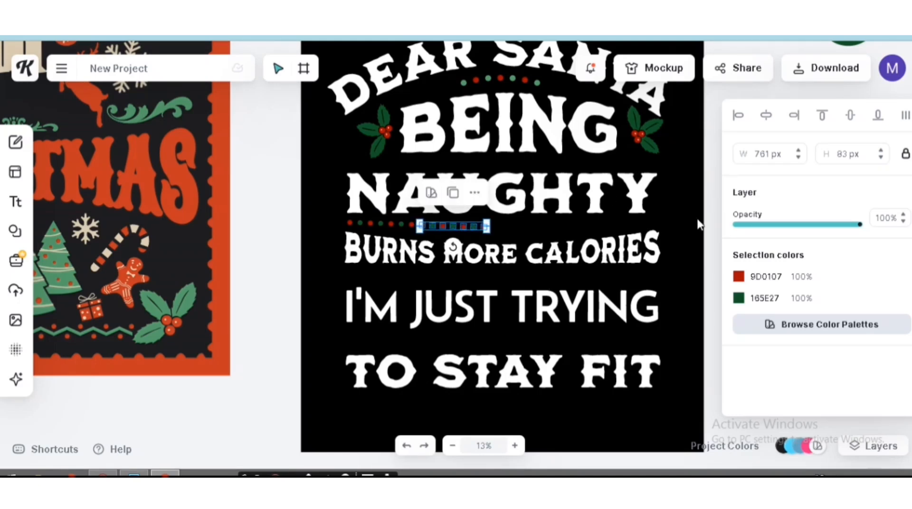
Move the two dot rows closer to the underside of NAUGHTY
left_click(711, 212)
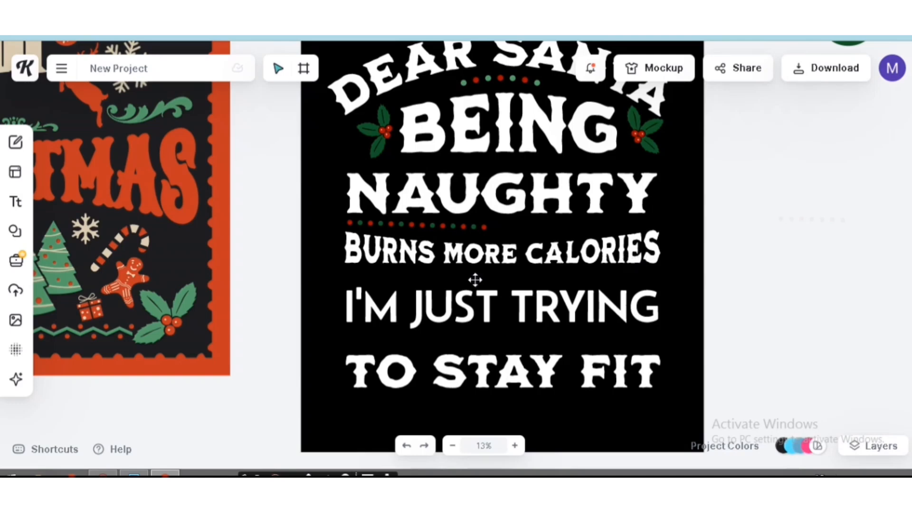
left_click(759, 198)
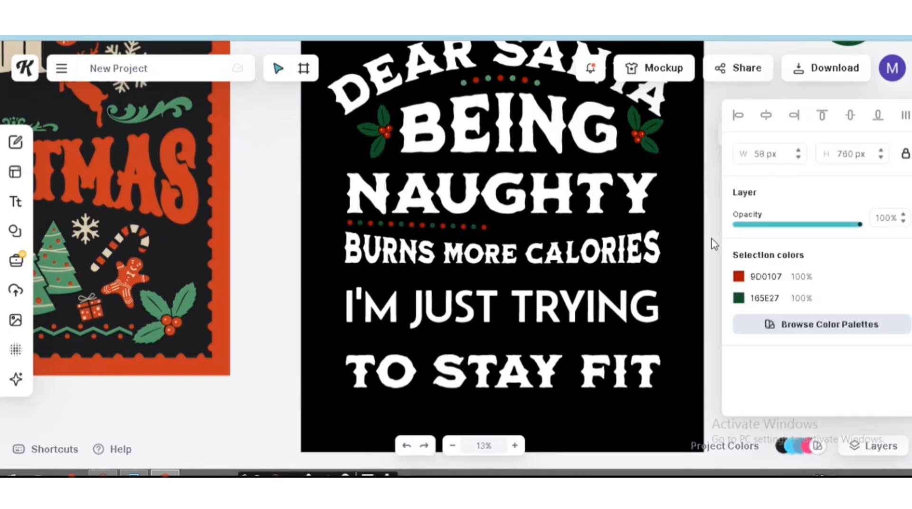
left_click(707, 236)
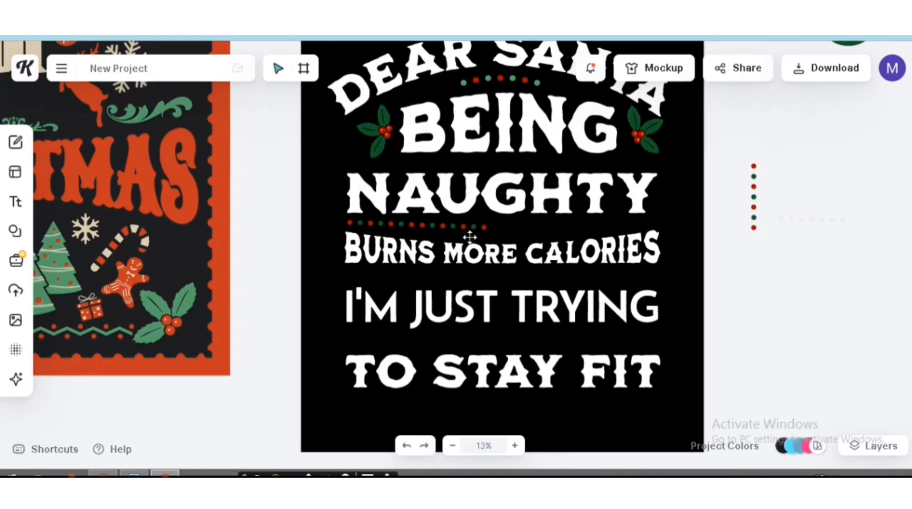
left_click(425, 220)
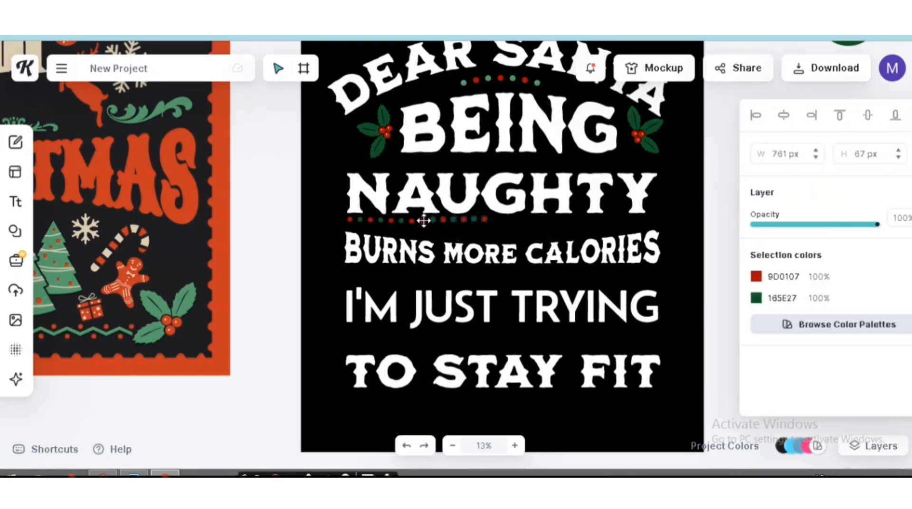
Level the two dot rows and overlap their meeting end dots to form one continuous line
left_click(517, 446)
key("Escape")
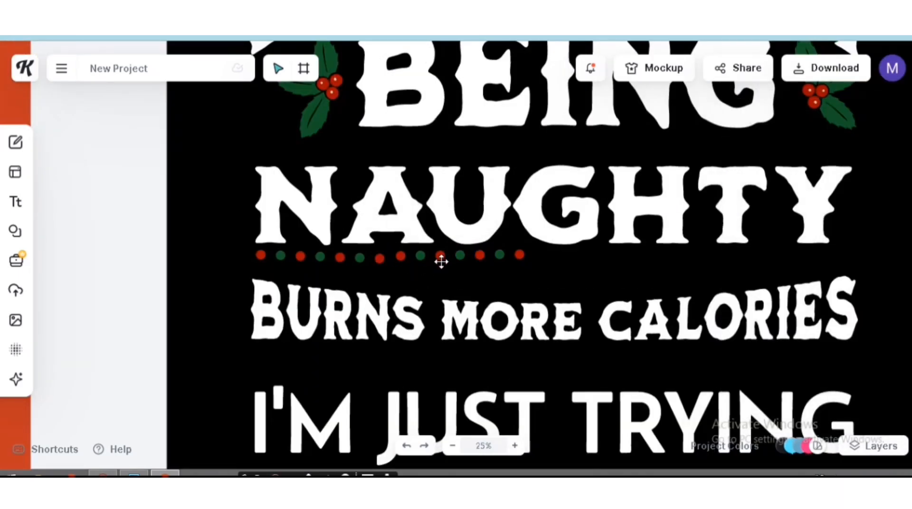
left_click(438, 265)
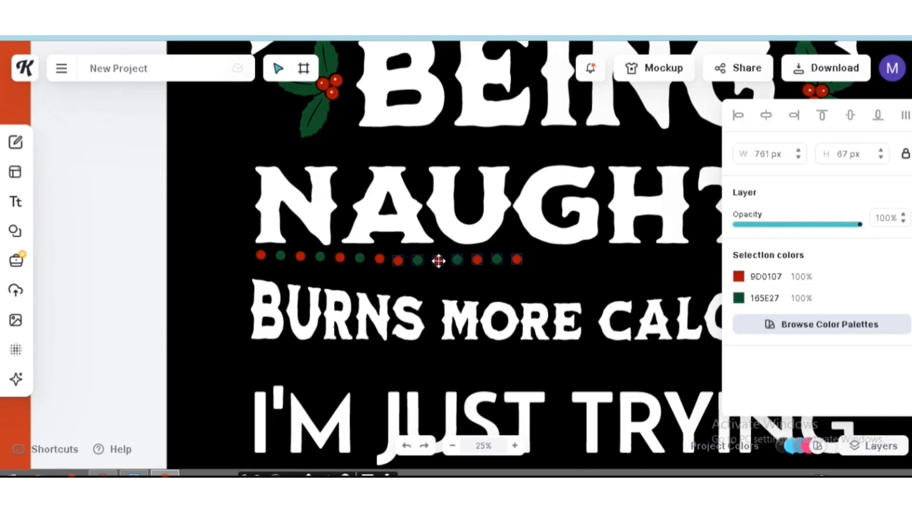
left_click(339, 258)
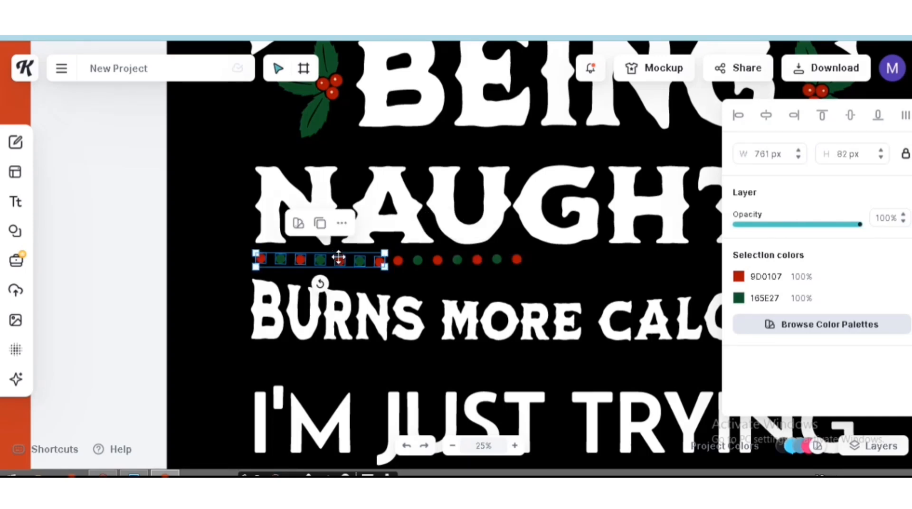
left_click_drag(339, 259, 339, 263)
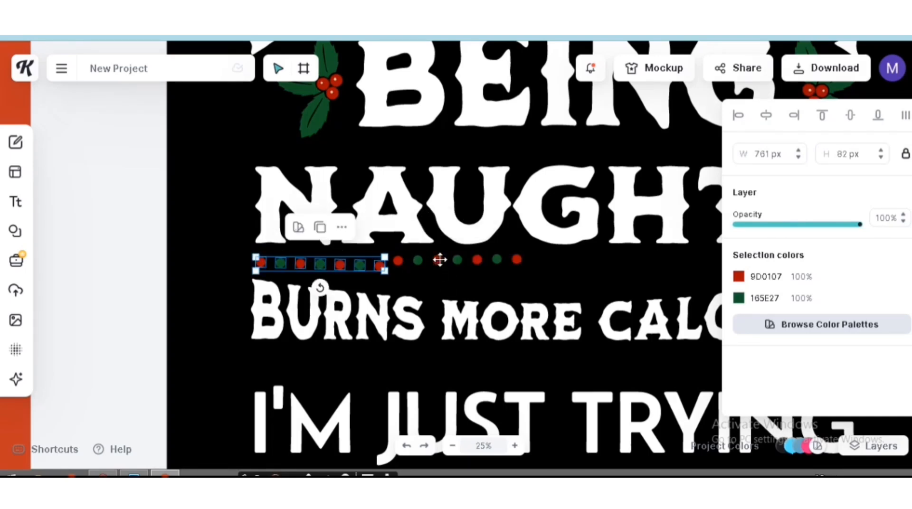
left_click_drag(440, 260, 399, 265)
left_click(538, 373)
left_click(358, 275)
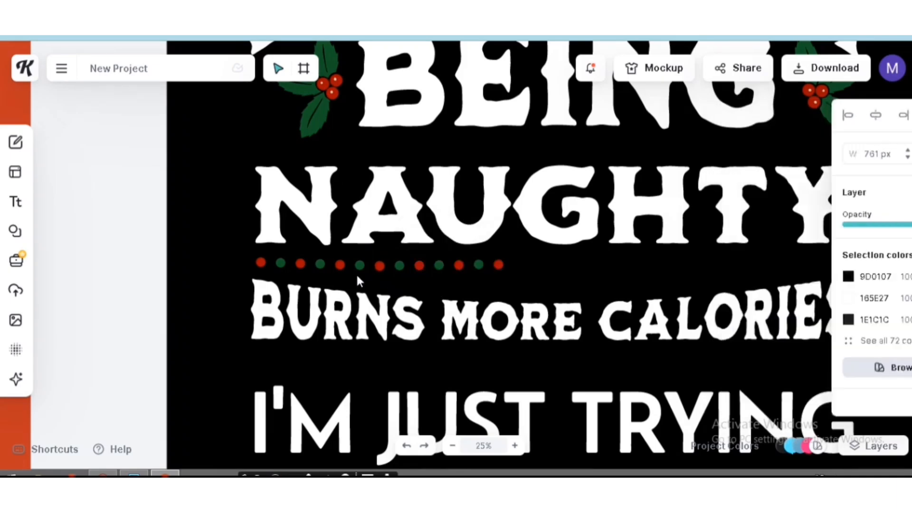
Lower BURNS MORE CALORIES to free space, and duplicate the joined dot line to continue it beneath the rest of NAUGHTY
left_click_drag(240, 254, 517, 278)
left_click(425, 281)
left_click_drag(516, 313, 513, 385)
left_click_drag(247, 252, 513, 273)
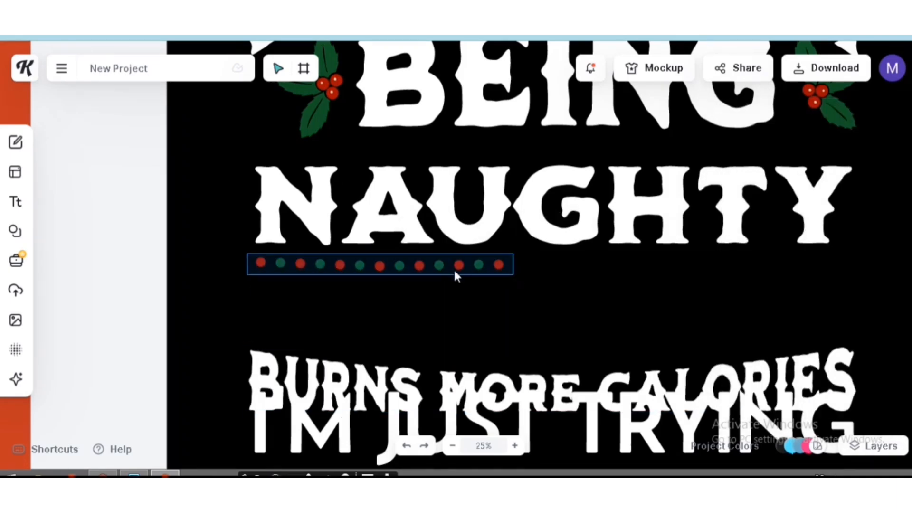
left_click(379, 226)
left_click_drag(343, 265, 606, 265)
left_click(708, 300)
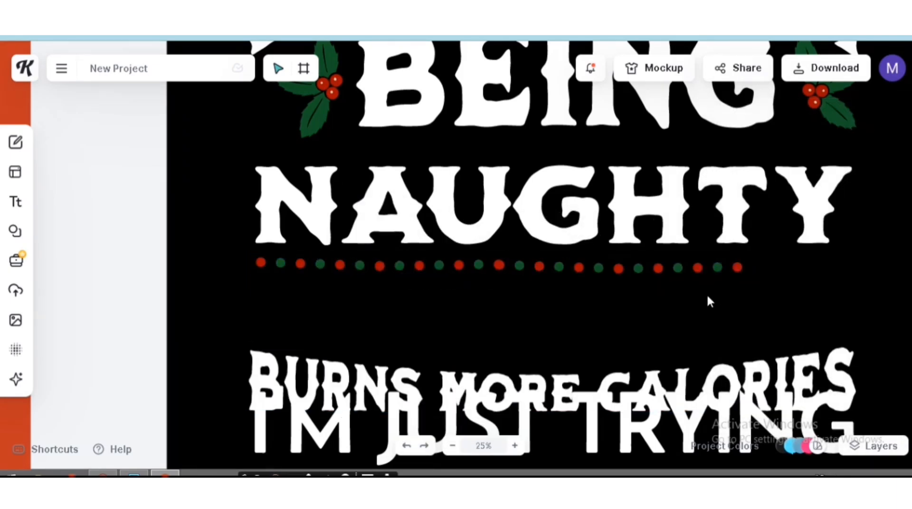
Scale the whole dot line beneath NAUGHTY up to about 3215 px wide, keeping its start under the N
left_click_drag(248, 253, 749, 257)
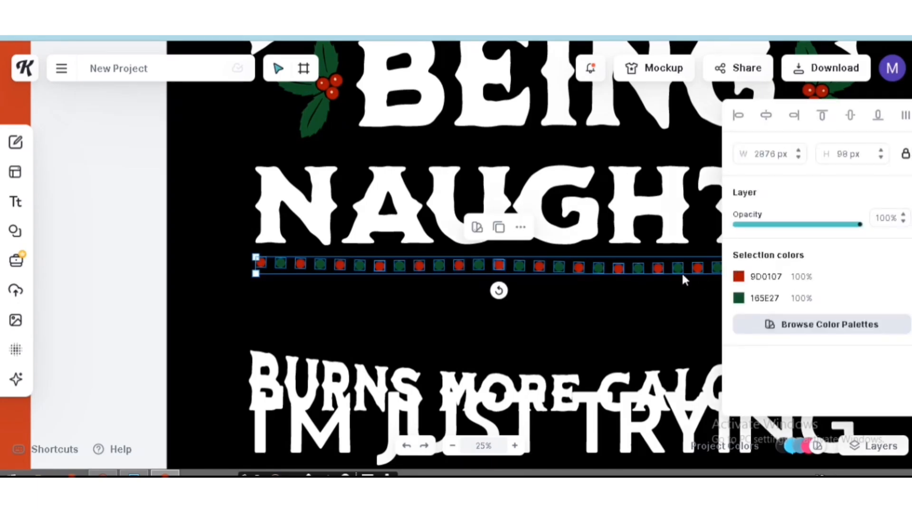
left_click_drag(558, 273, 615, 269)
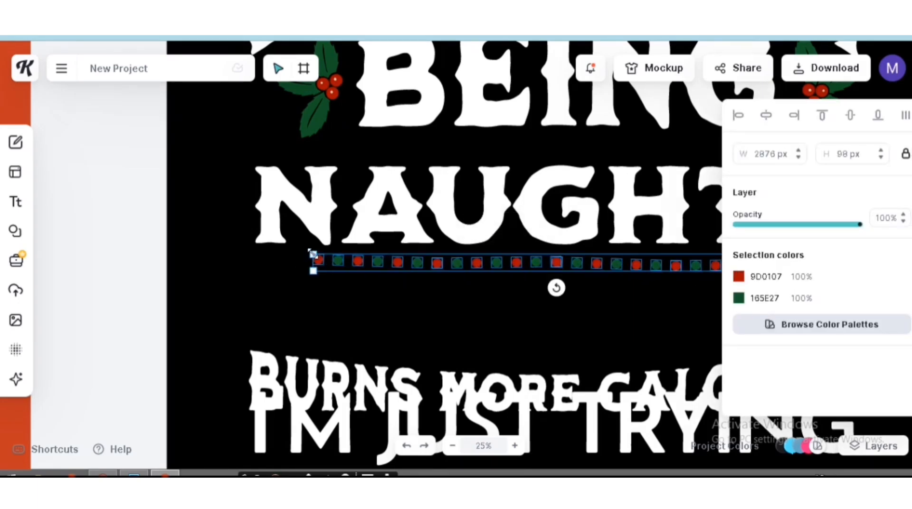
left_click_drag(313, 255, 257, 251)
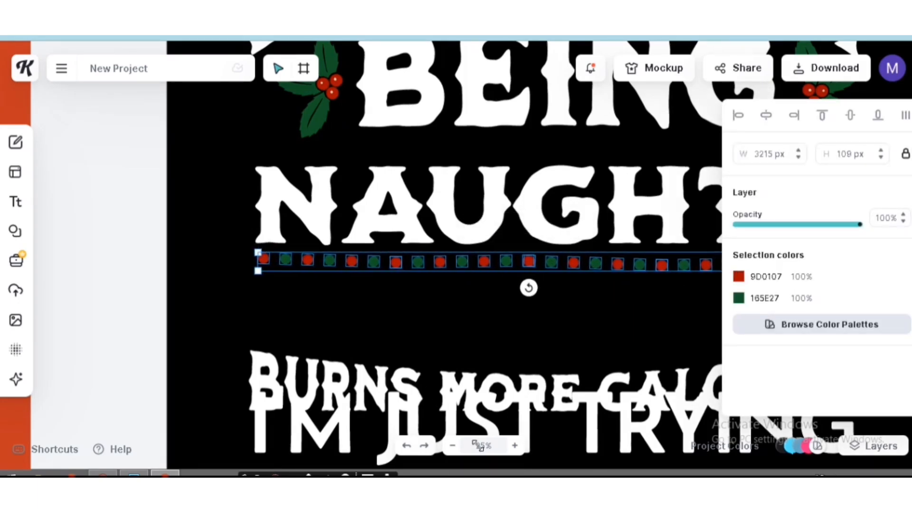
left_click(452, 447)
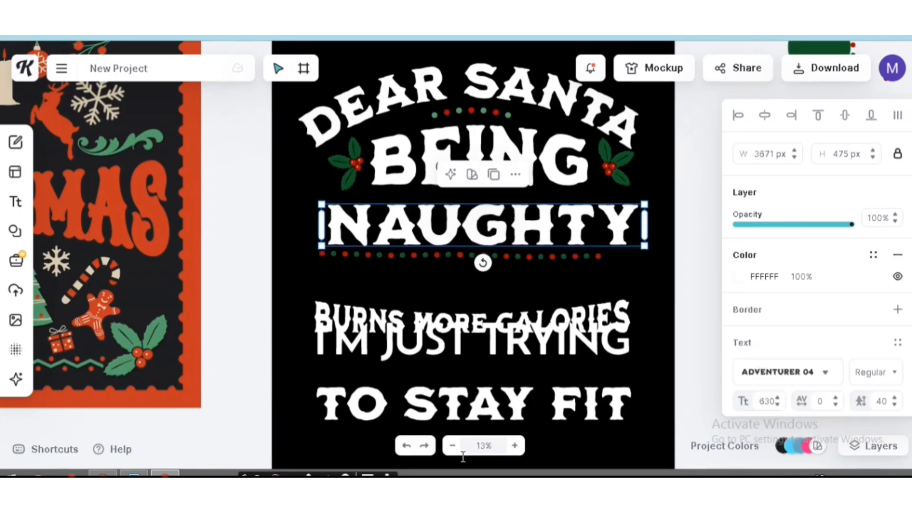
Widen the dot line to nearly NAUGHTY's full width and fit NAUGHTY and BURNS MORE CALORIES closely around it
left_click(407, 445)
left_click(359, 264)
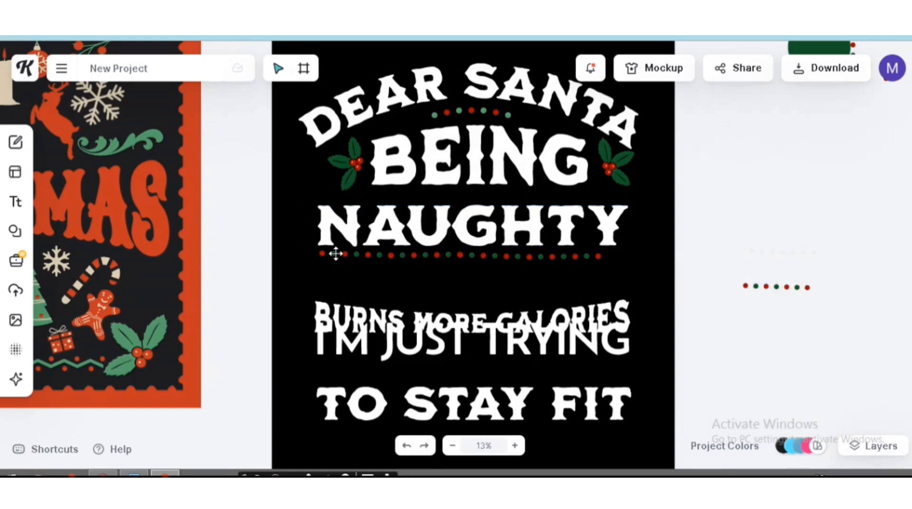
left_click(333, 255)
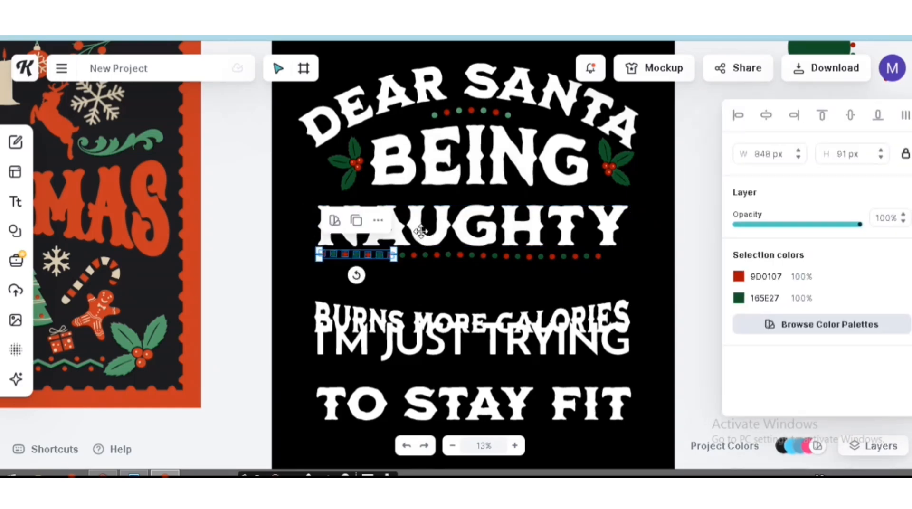
left_click_drag(419, 215, 416, 186)
left_click_drag(305, 240, 607, 268)
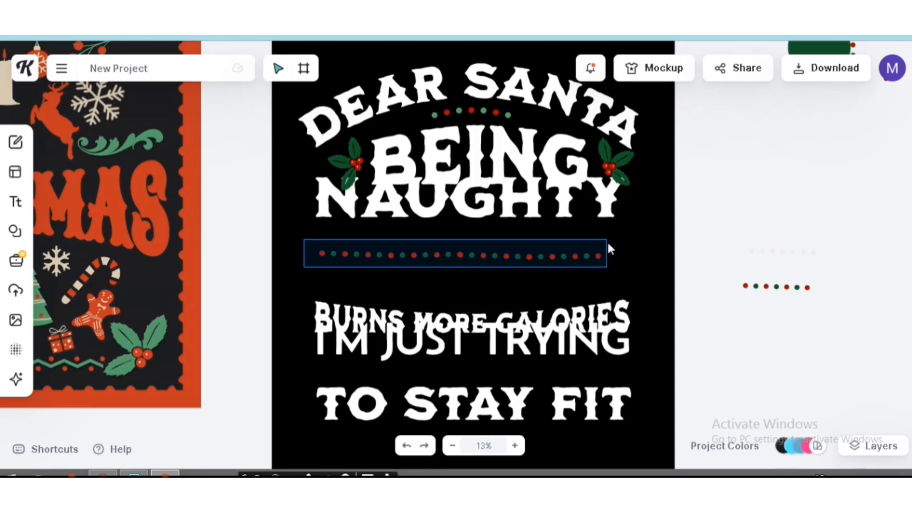
left_click_drag(594, 265, 584, 258)
left_click_drag(508, 202, 510, 228)
left_click_drag(484, 318, 485, 288)
Place a green swirl ornament from the Christmas Stamp centrally between the dot line and BURNS MORE CALORIES
scroll(451, 230, "down", 3)
left_click_drag(233, 197, 458, 250)
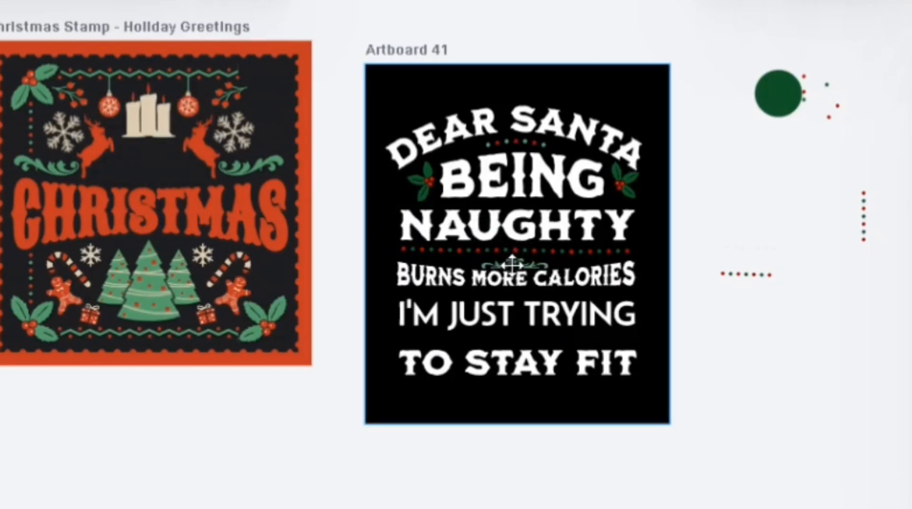
left_click_drag(511, 263, 513, 261)
left_click(494, 360)
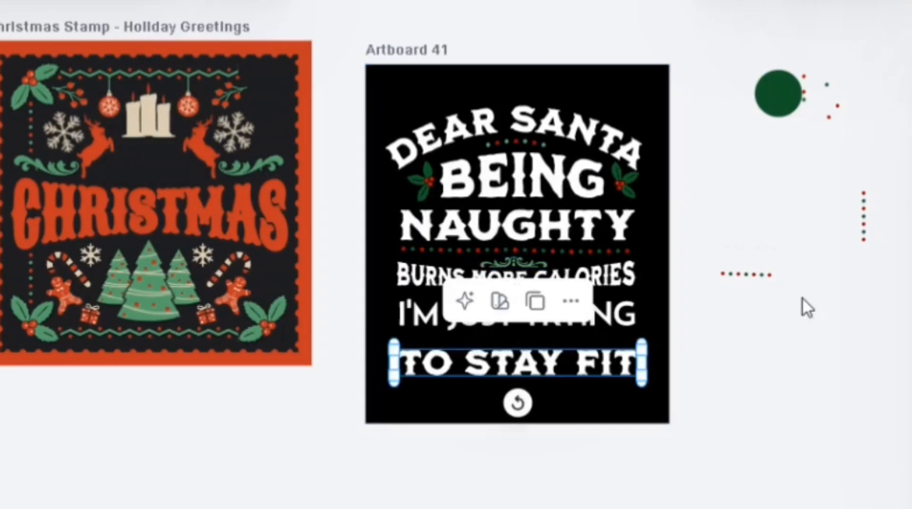
left_click(757, 392)
Shrink I'M JUST TRYING to about 3309 px wide and position it between BURNS MORE CALORIES and TO STAY FIT
left_click(385, 330)
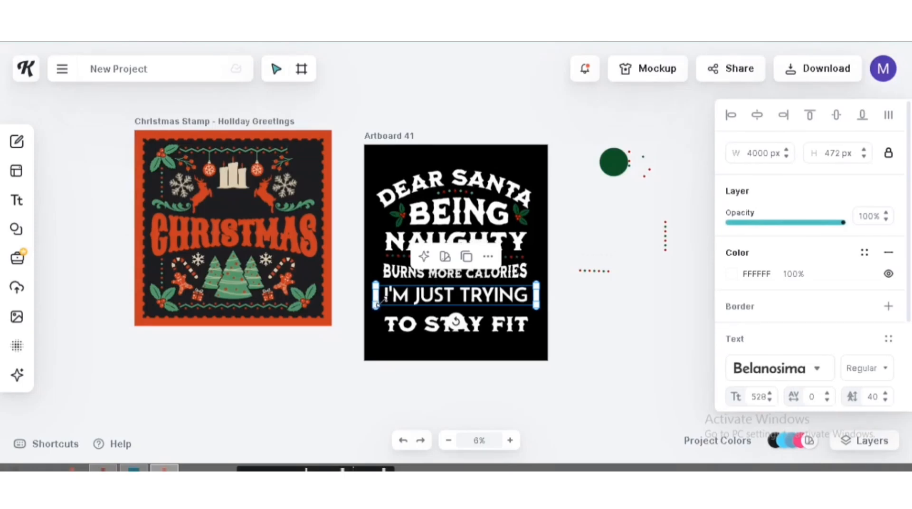
left_click_drag(375, 306, 396, 304)
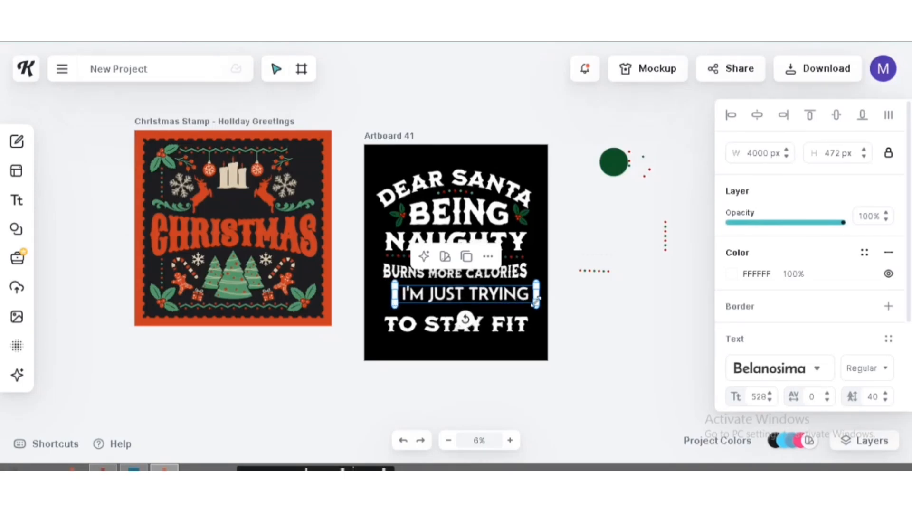
mouse_move(535, 302)
left_mouse_down()
mouse_move(526, 298)
mouse_move(546, 308)
left_mouse_up()
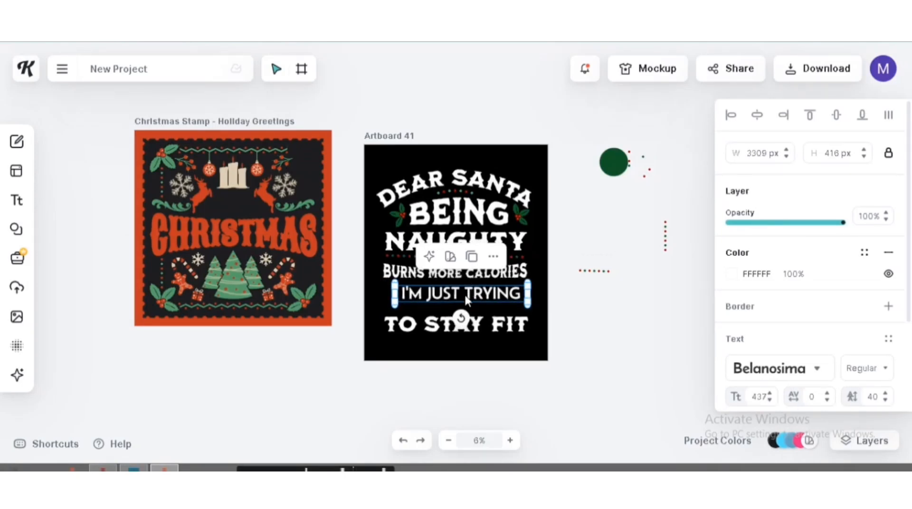
left_click(465, 296)
left_click(468, 295)
left_click_drag(452, 294, 443, 293)
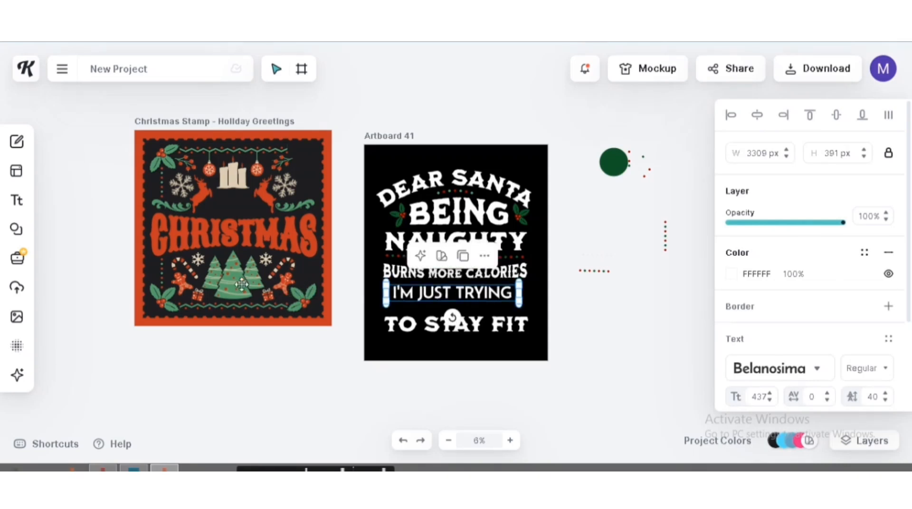
Place the gift box from the Christmas Stamp upright before I'M JUST TRYING, and shift the text to make room
left_click(197, 295)
left_click_drag(197, 295, 386, 292)
left_click(510, 441)
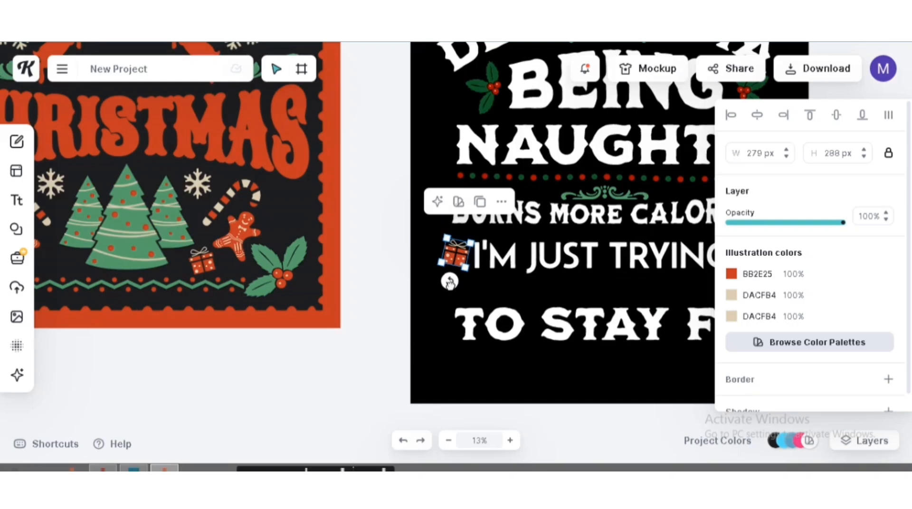
left_click_drag(449, 283, 460, 258)
left_click(464, 264)
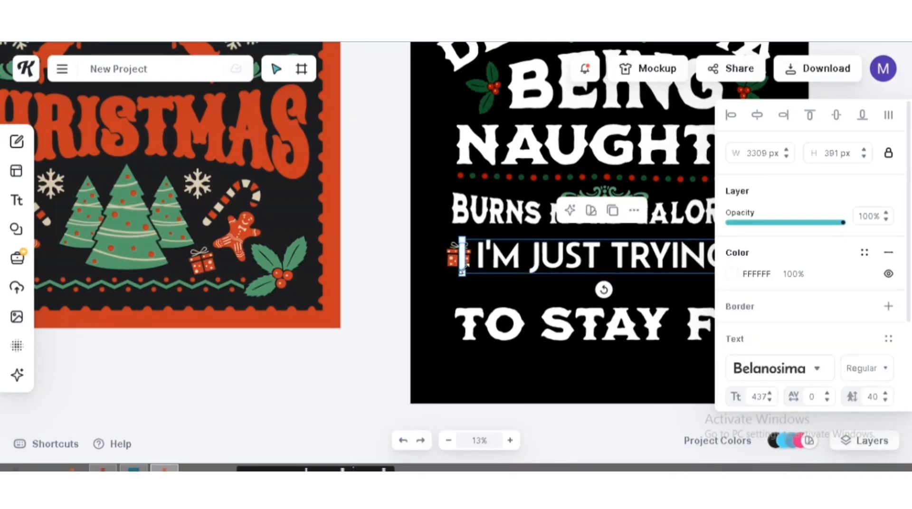
left_click(483, 284)
left_click(462, 258)
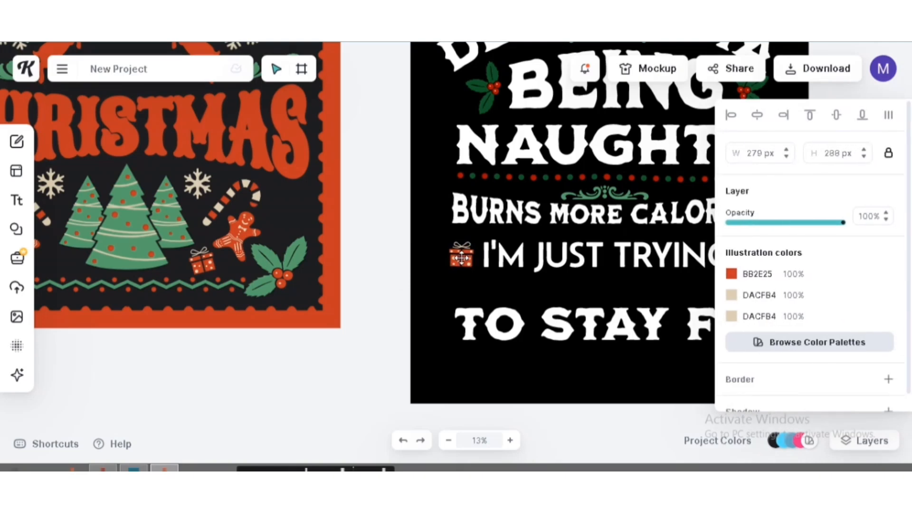
Recolour the gift box beside I'M JUST TRYING to red 9D0107 and its first beige tone to white FFFFFF
left_click(732, 274)
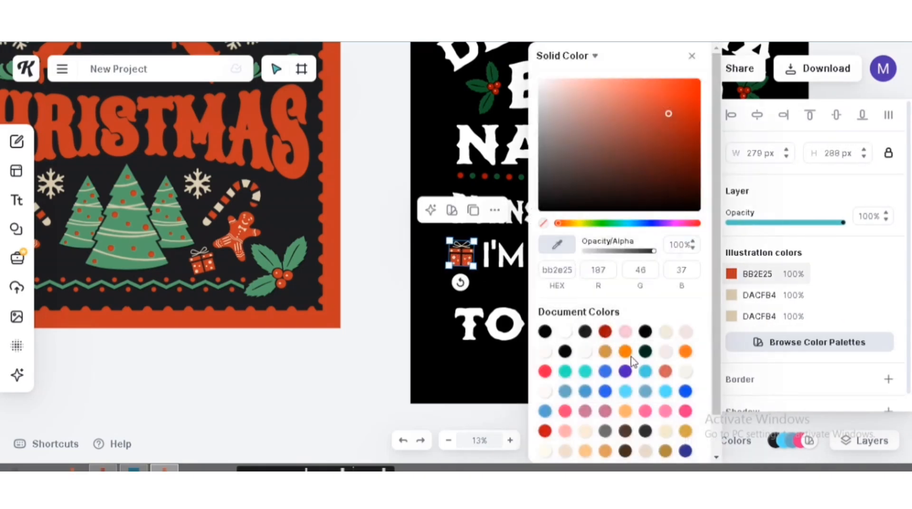
left_click(605, 331)
left_click(732, 295)
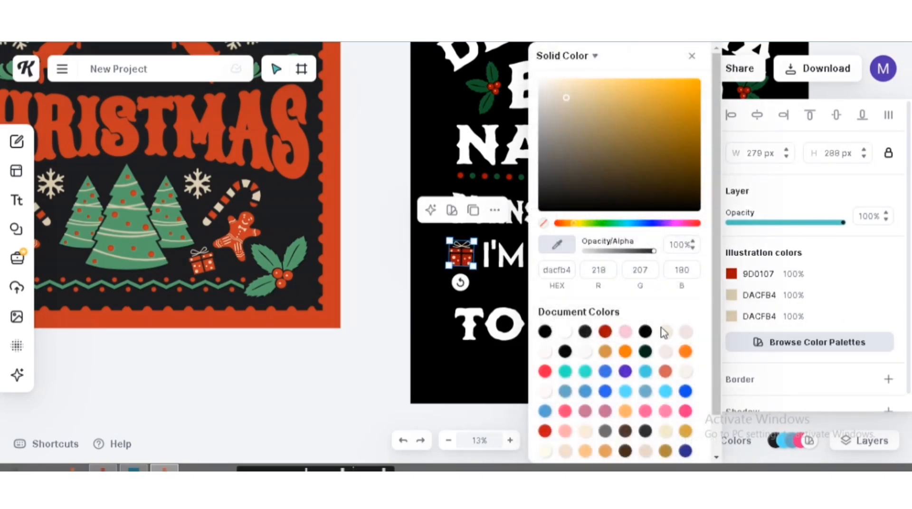
left_click(565, 331)
left_click(436, 368)
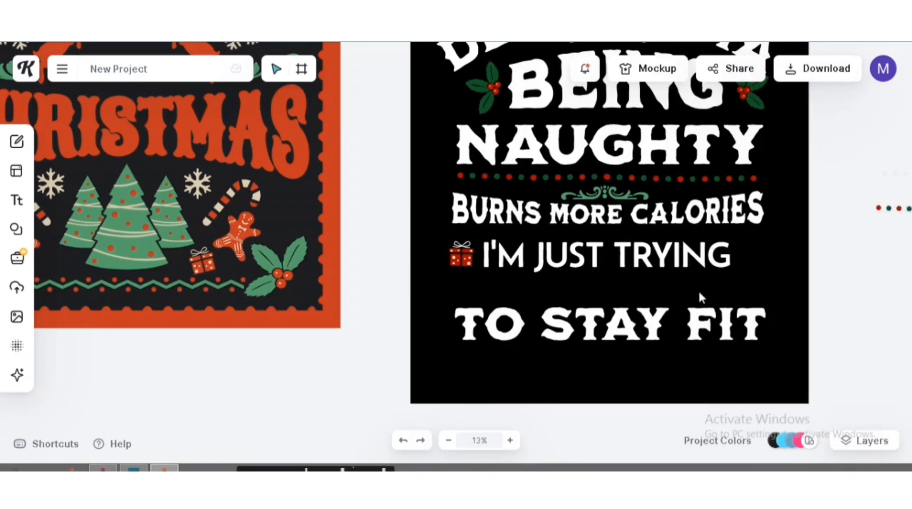
Duplicate the recoloured gift box and place the copy after TRYING
left_click(460, 259)
left_click_drag(459, 284, 460, 284)
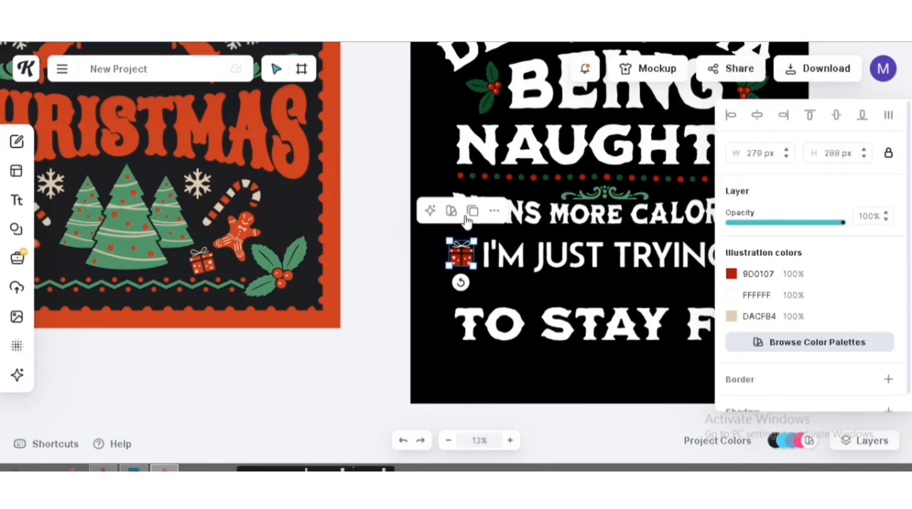
key("ctrl+v")
left_click(448, 440)
left_click_drag(455, 253, 597, 254)
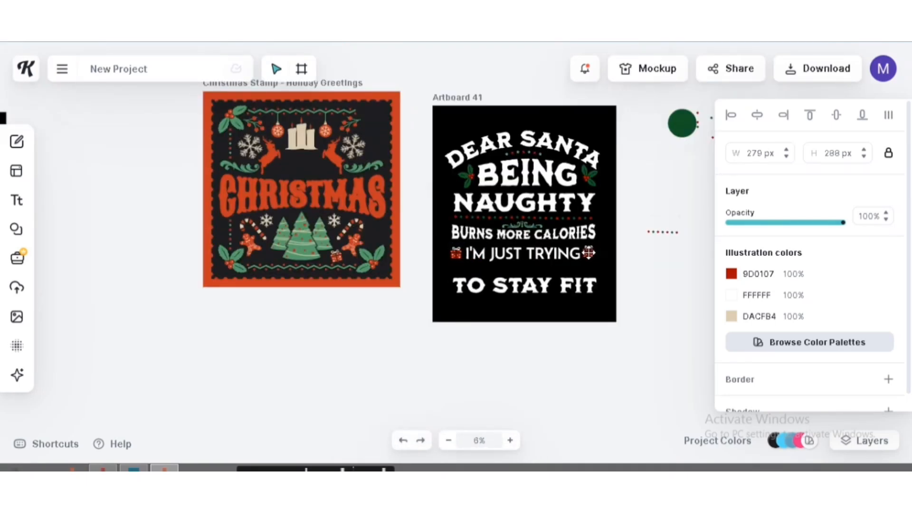
Fine-tune the position of the copied gift box directly after TRYING, level with the text line
left_click_drag(589, 253, 589, 253)
left_click(684, 268)
left_click(589, 252)
left_click(510, 441)
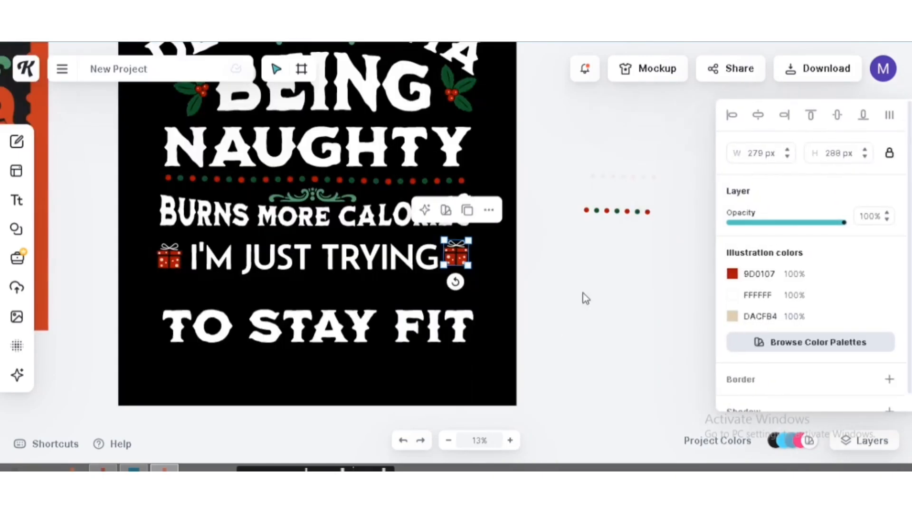
left_click_drag(457, 252, 466, 261)
left_click(395, 460)
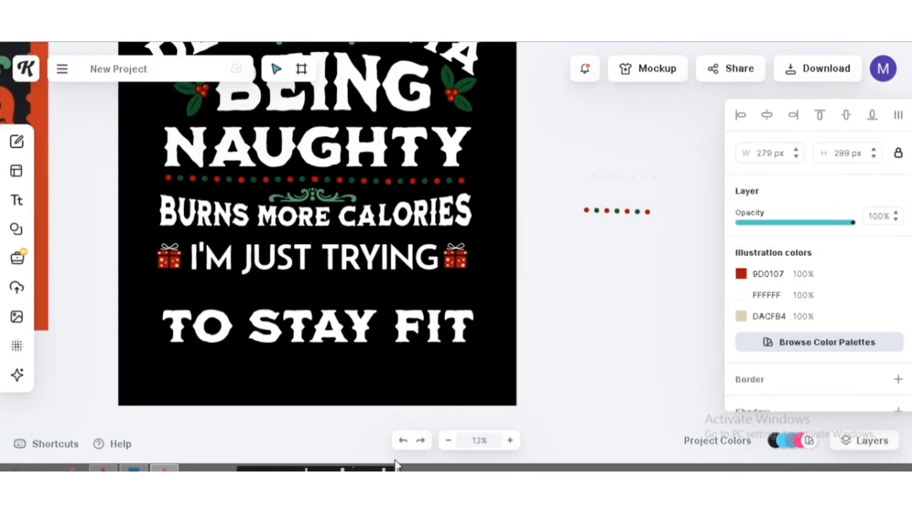
Move the two green flourishes from the Christmas Stamp to either end of the gap above TO STAY FIT
left_click(448, 440)
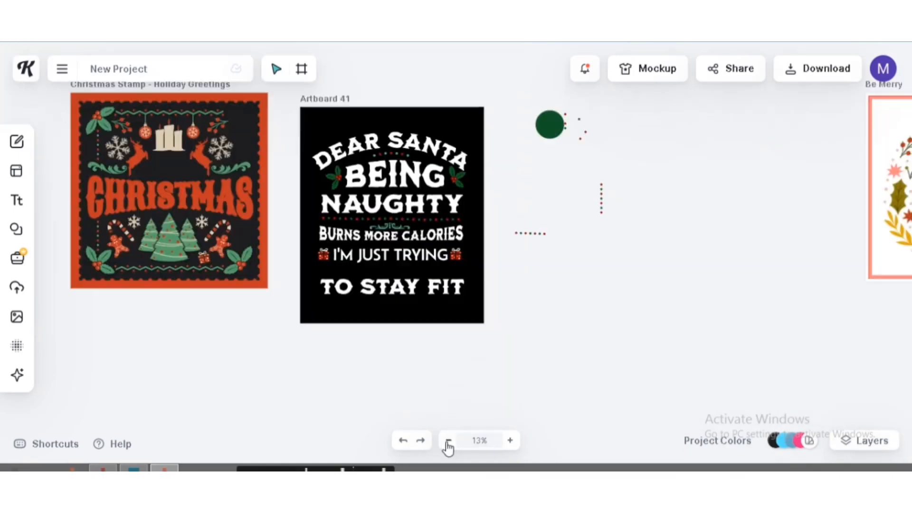
left_click(223, 173)
left_click_drag(223, 173, 433, 271)
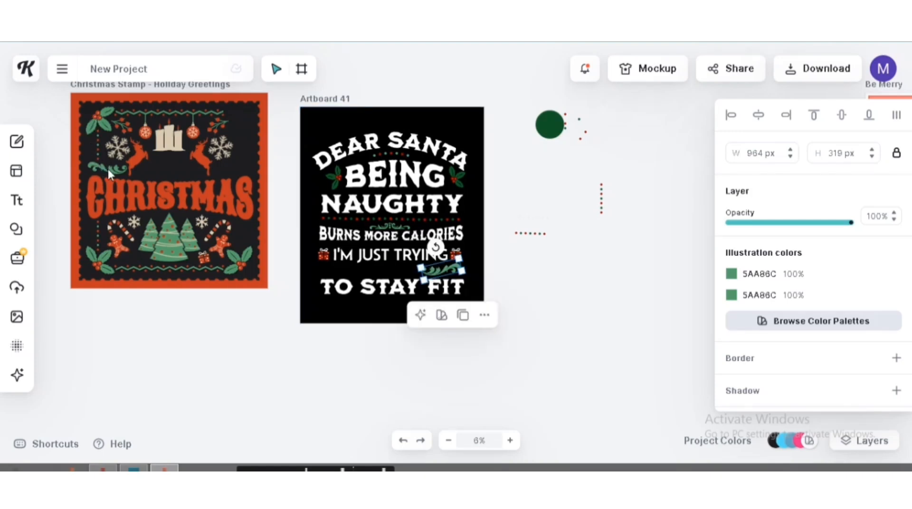
left_click_drag(109, 175, 340, 271)
Recolour the first green of both flourishes above TO STAY FIT to dark green 165E27
left_click(731, 274)
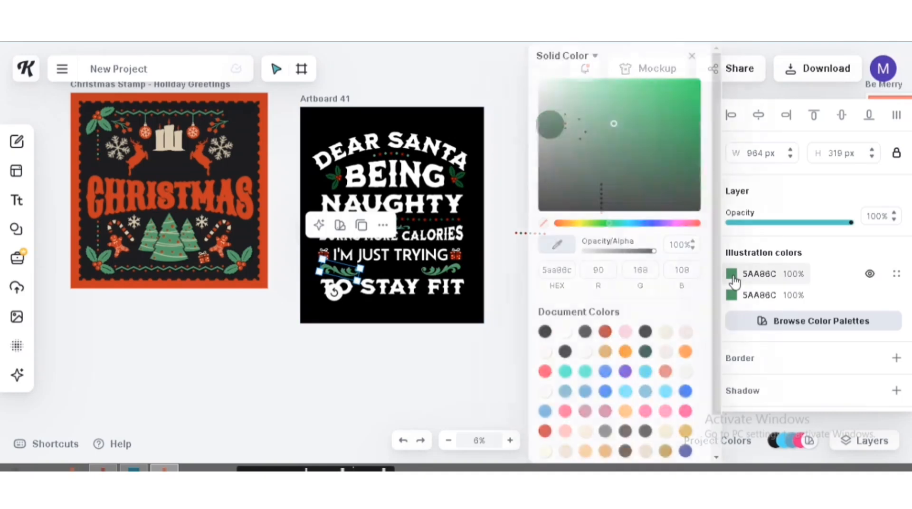
scroll(624, 387, "down", 1)
left_click(626, 429)
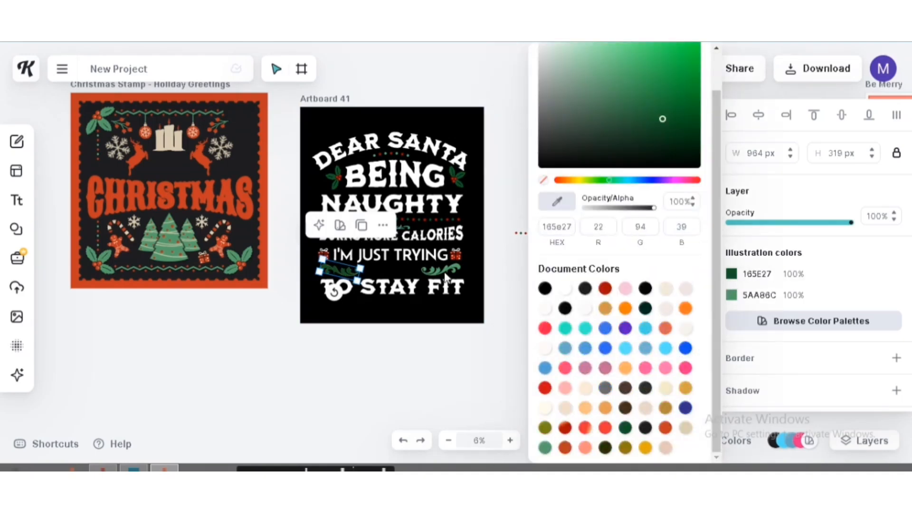
left_click(442, 276)
left_click(732, 274)
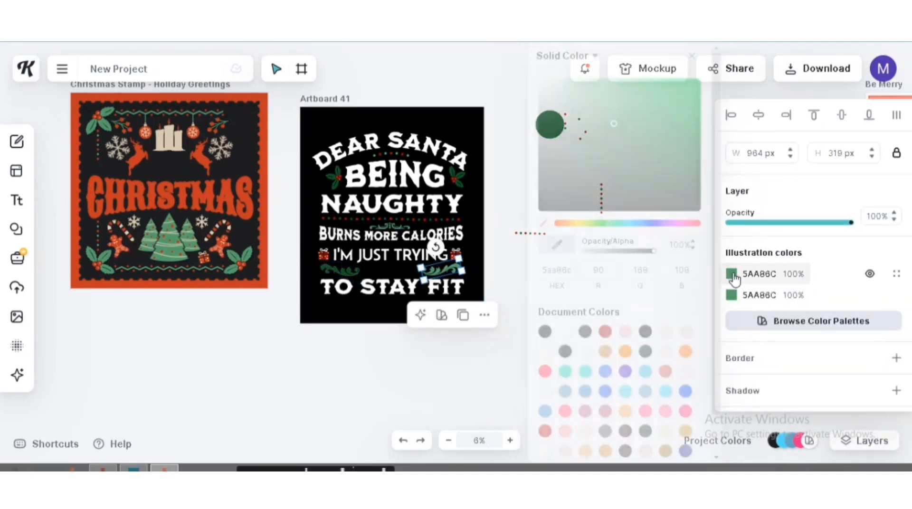
scroll(649, 430, "down", 1)
left_click(625, 430)
left_click(434, 366)
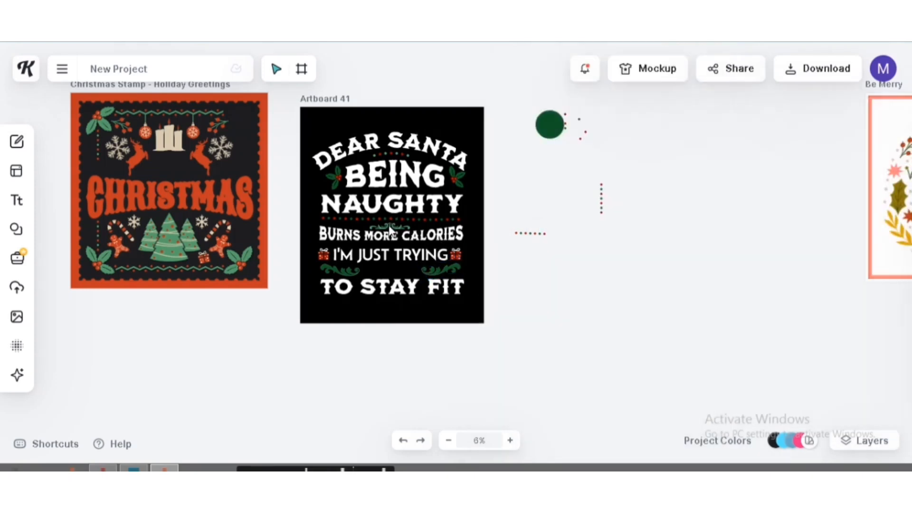
Recolour the small ornament above BURNS MORE CALORIES to dark green 165E27
left_click(387, 227)
left_click(731, 274)
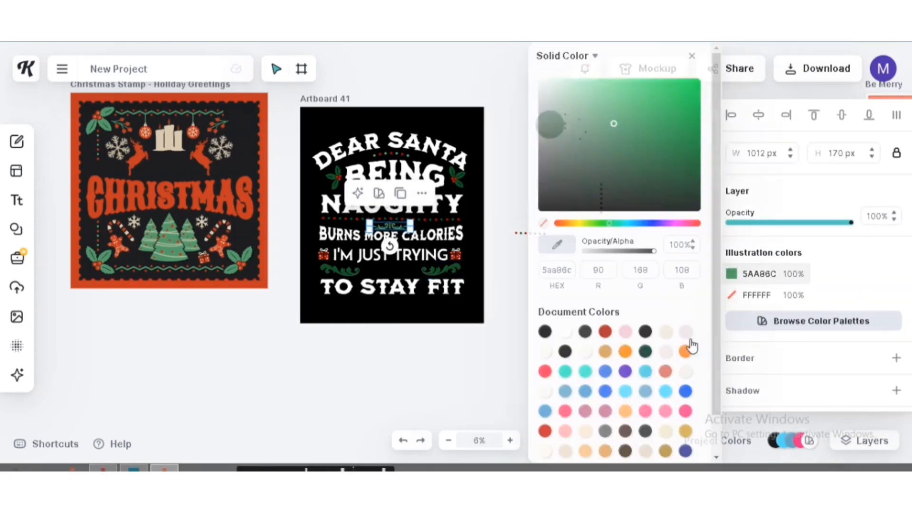
scroll(622, 418, "down", 1)
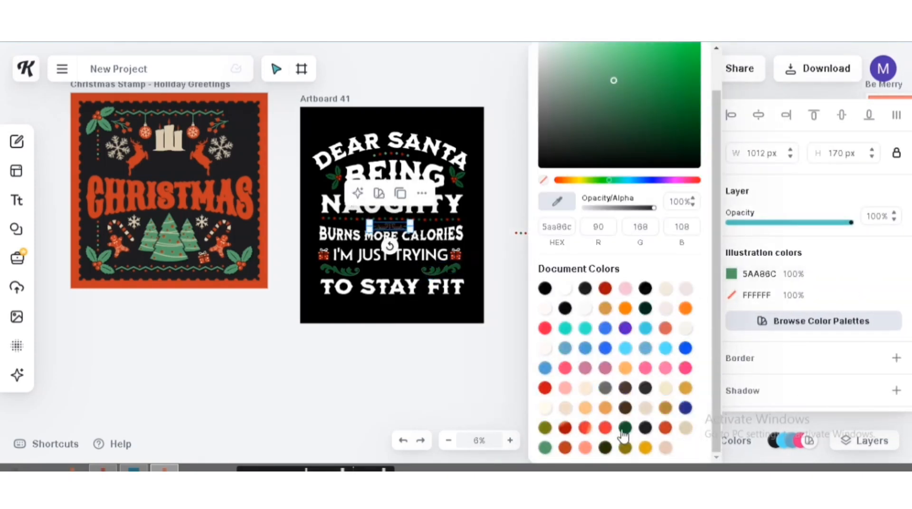
left_click(429, 389)
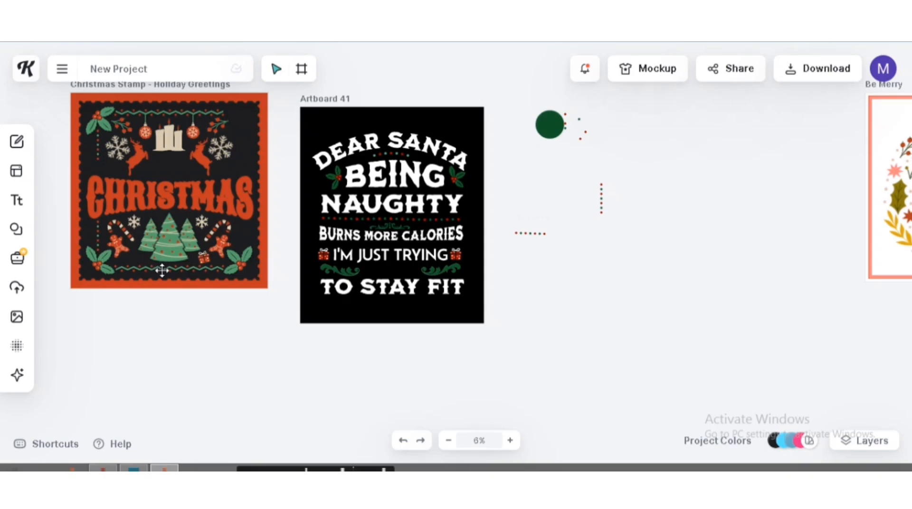
Place a snowflake and a gingerbread man from the Christmas Stamp below TO STAY FIT, and rotate the gingerbread man upright
left_click_drag(132, 227, 339, 306)
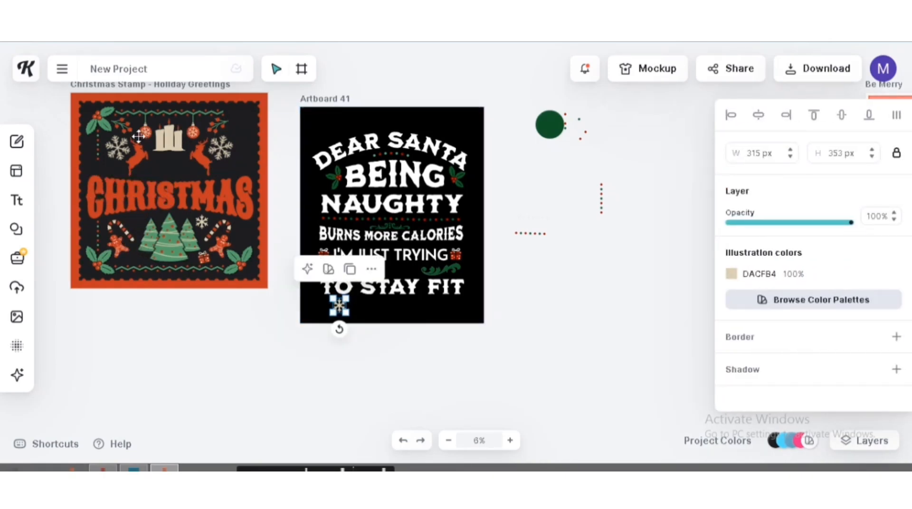
left_click_drag(222, 245, 368, 306)
left_click(510, 440)
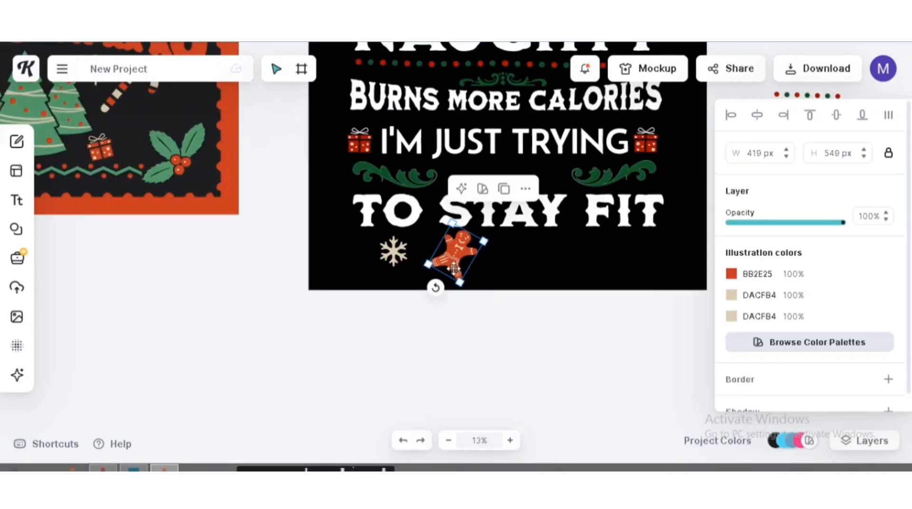
left_click_drag(436, 288, 457, 293)
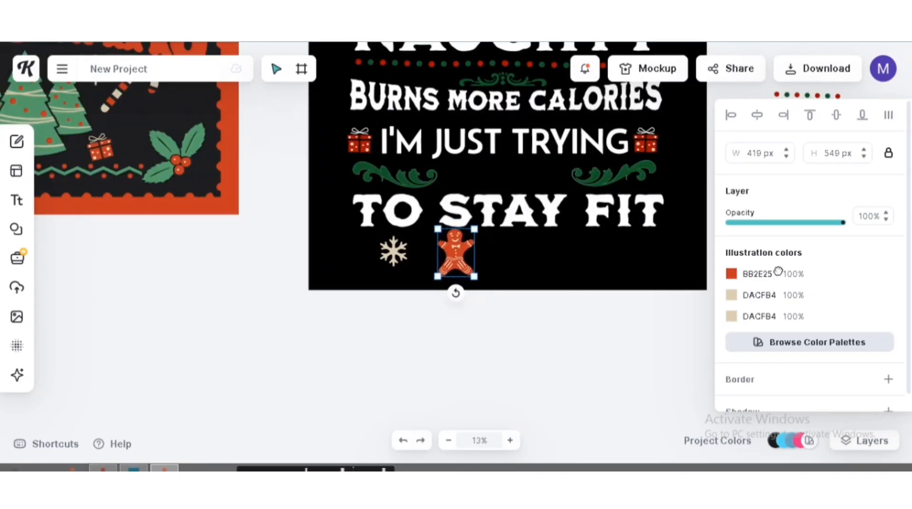
Recolour the gingerbread man's main colour to red 9D0107 and the snowflake to white FFFFFF
left_click(732, 274)
left_click(607, 328)
left_click(386, 259)
left_click(386, 259)
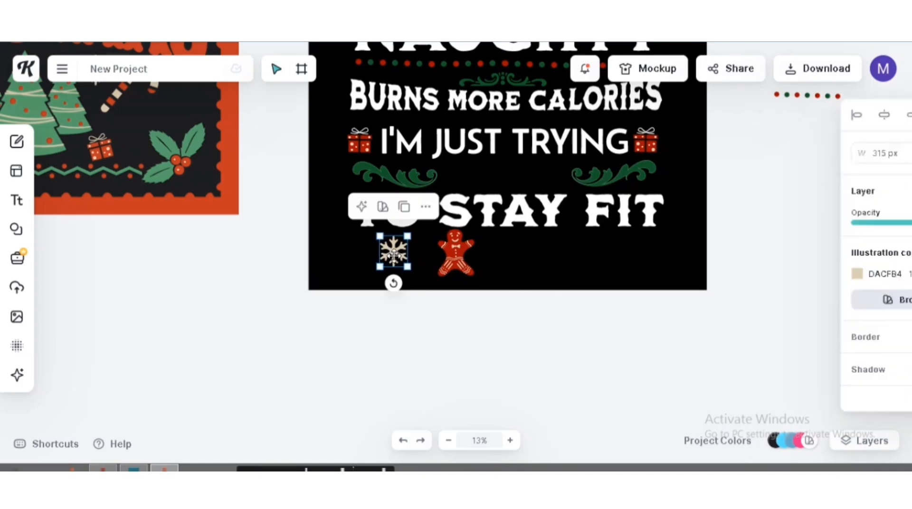
left_click(565, 332)
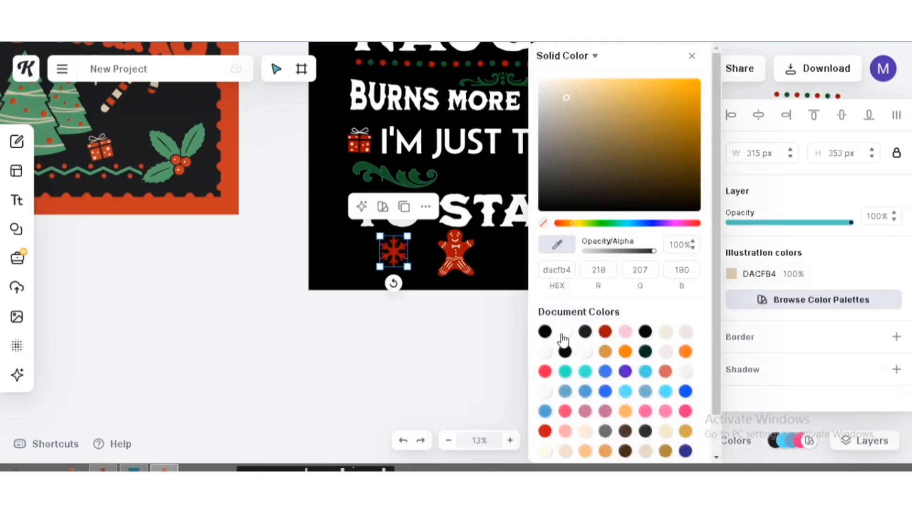
left_click(450, 316)
Shrink the snowflake to about 161 px wide and the gingerbread man to about 271 px wide, placing both between the flourishes
left_click_drag(408, 267, 453, 175)
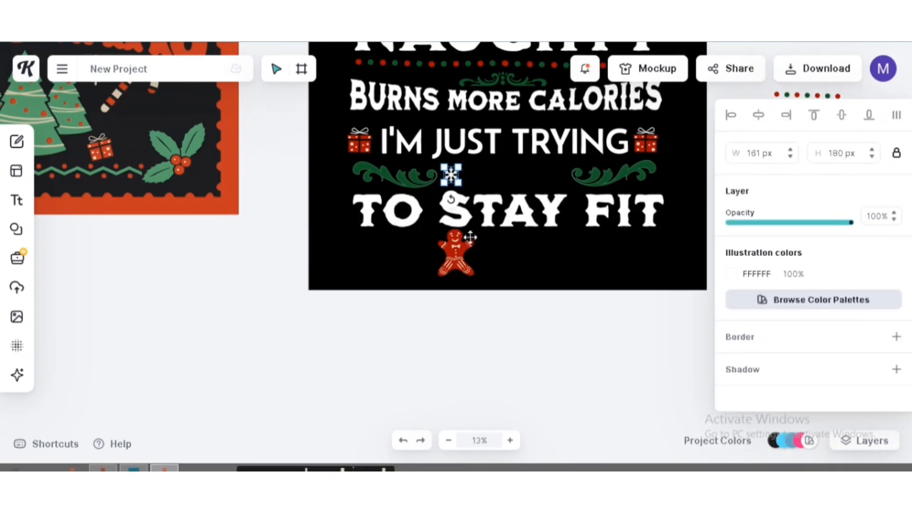
left_click(456, 251)
left_click_drag(474, 277, 529, 176)
Duplicate the snowflake and gingerbread man to build an alternating row of three each between the two flourishes
left_click(449, 175)
key("ctrl+c")
key("ctrl+v")
left_click(473, 173)
left_click(482, 129)
left_click(492, 176)
left_click(502, 138)
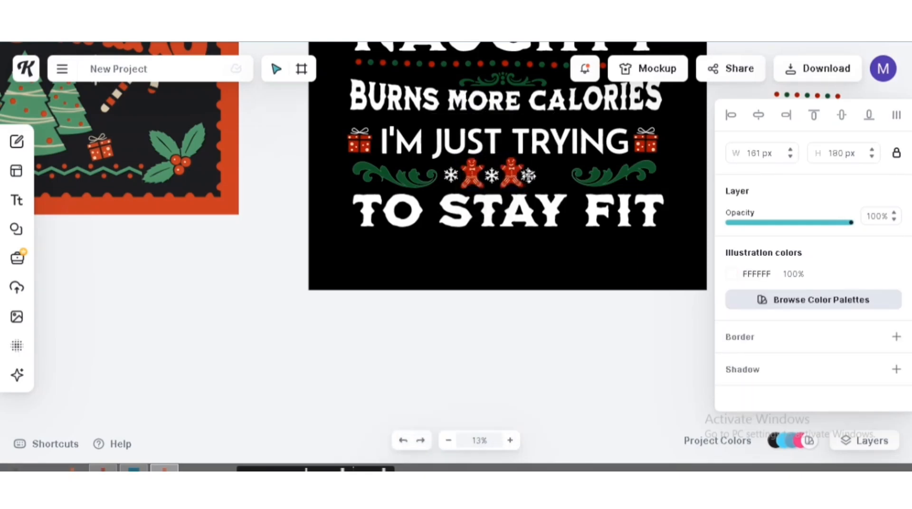
left_click(510, 177)
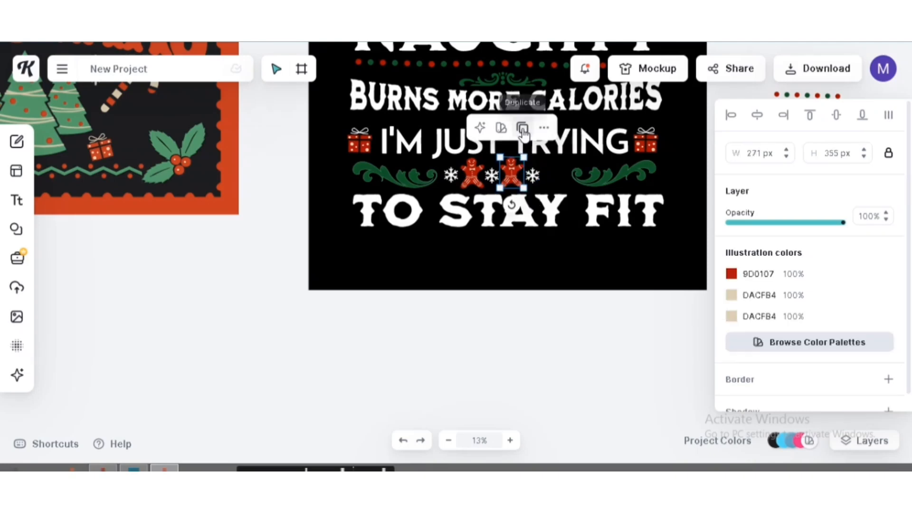
left_click(523, 128)
left_click_drag(516, 171, 556, 171)
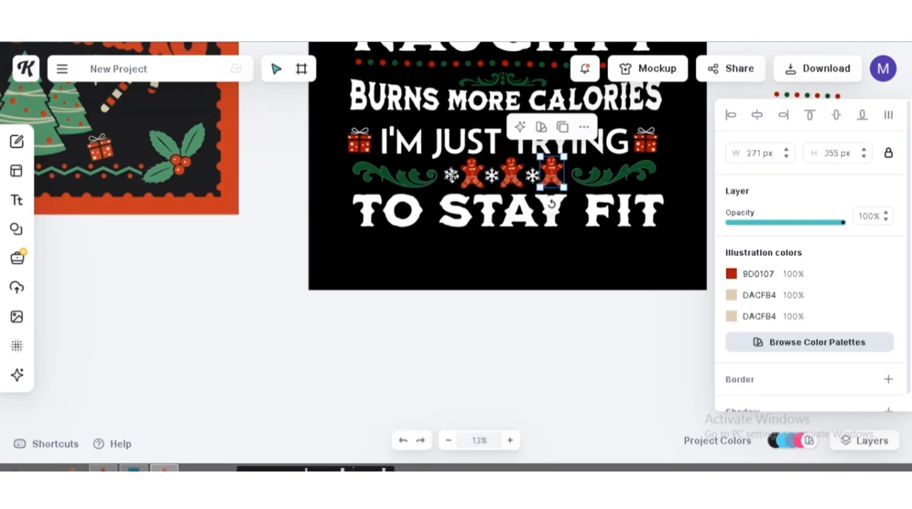
Shift the snowflakes and gingerbread men to even out their spacing and leave room at the end of the row
left_click(451, 176)
left_click(467, 177)
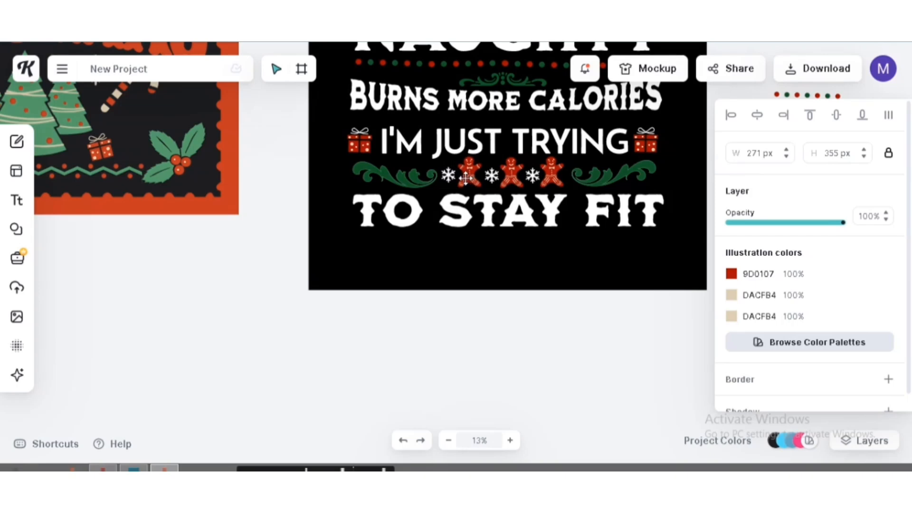
left_click_drag(491, 176, 527, 178)
left_click(550, 179)
left_click(537, 251)
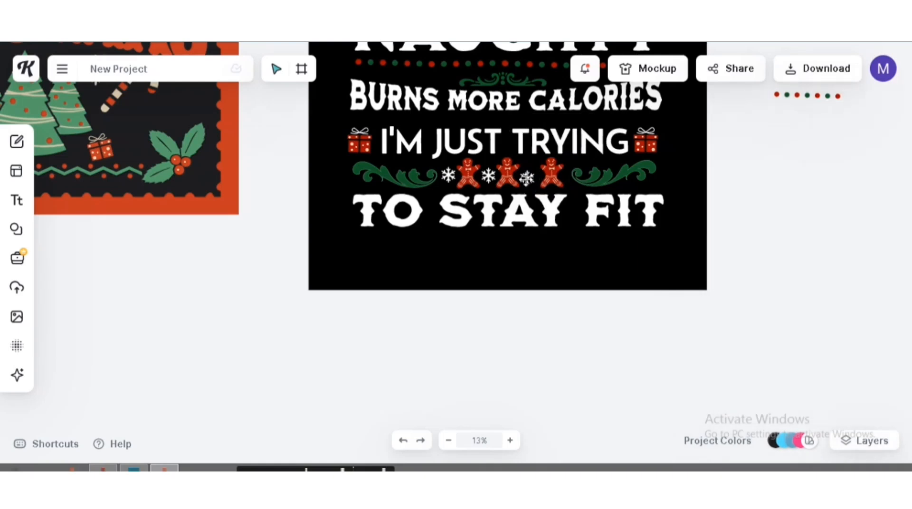
left_click(527, 177)
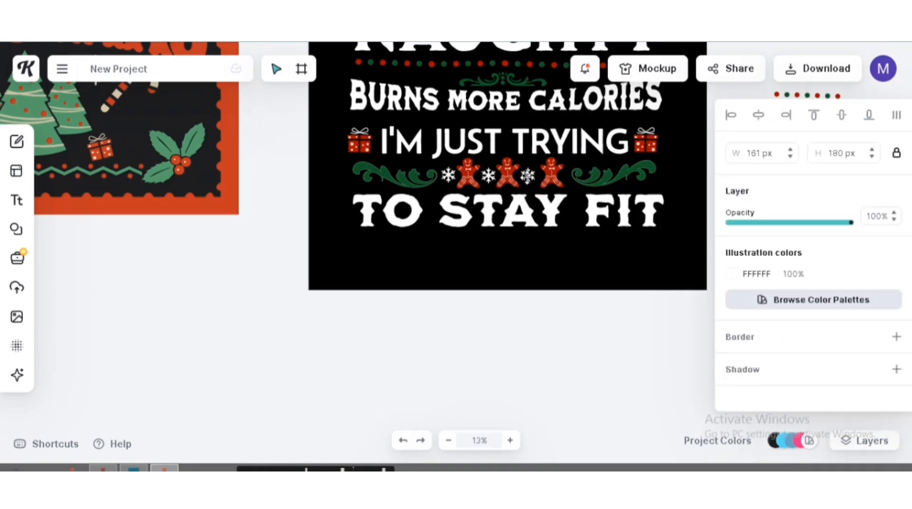
left_click(548, 180)
left_click(546, 177)
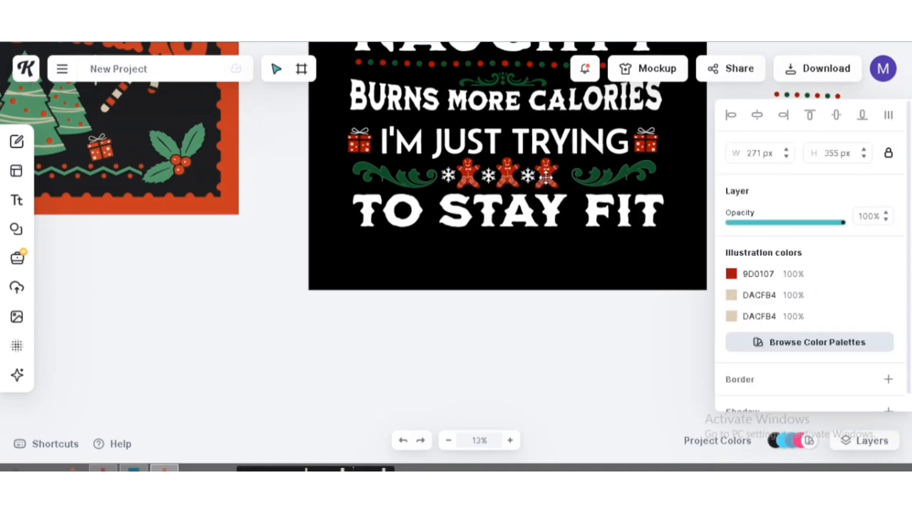
Add a fourth snowflake after the last gingerbread man to finish the row
left_click(528, 177)
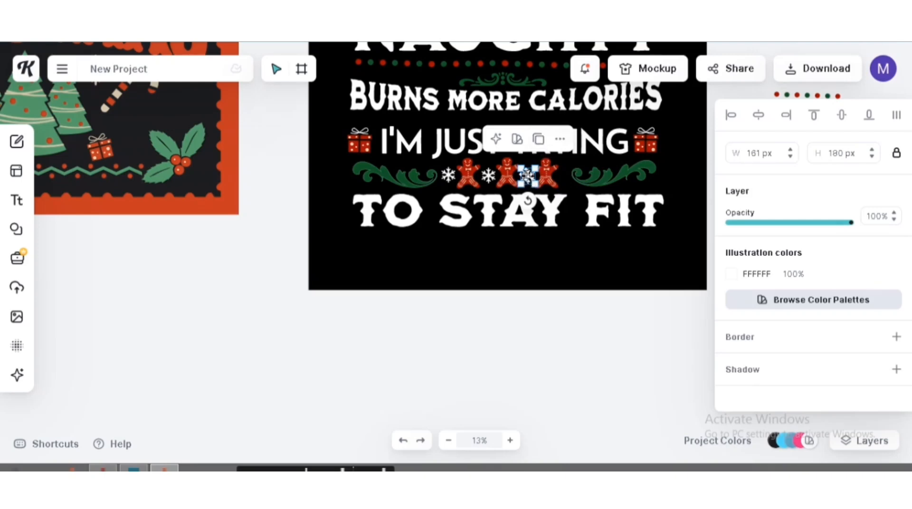
key("ctrl+v")
left_click(547, 295)
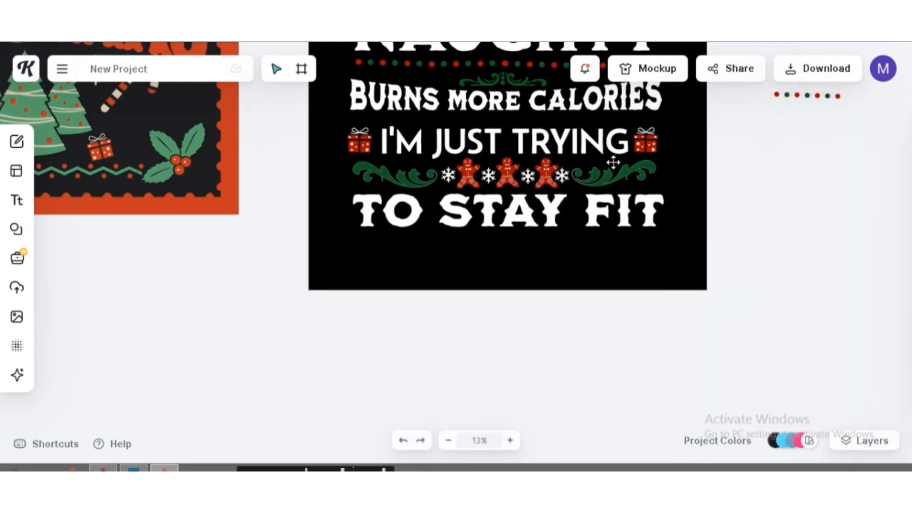
Move the zigzag border from the Christmas Stamp beneath TO STAY FIT and enlarge it to about 3525 px wide
left_click(448, 441)
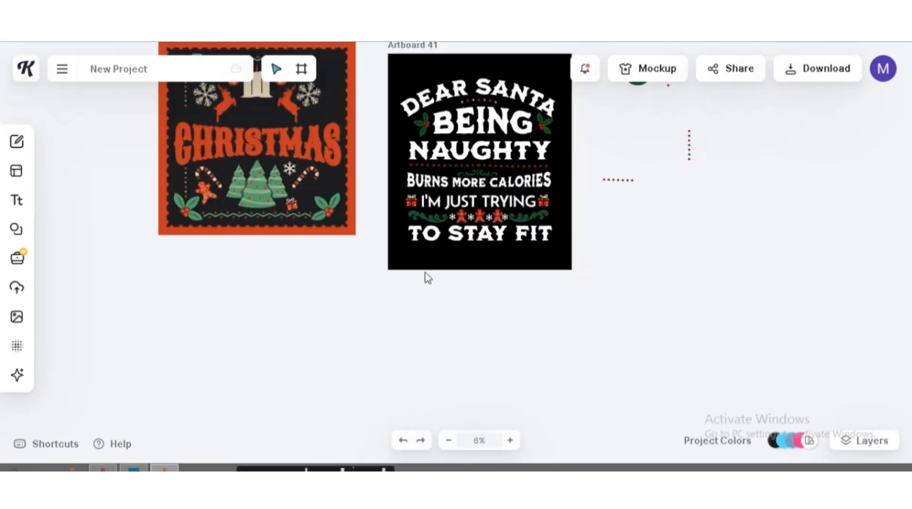
left_click(272, 214)
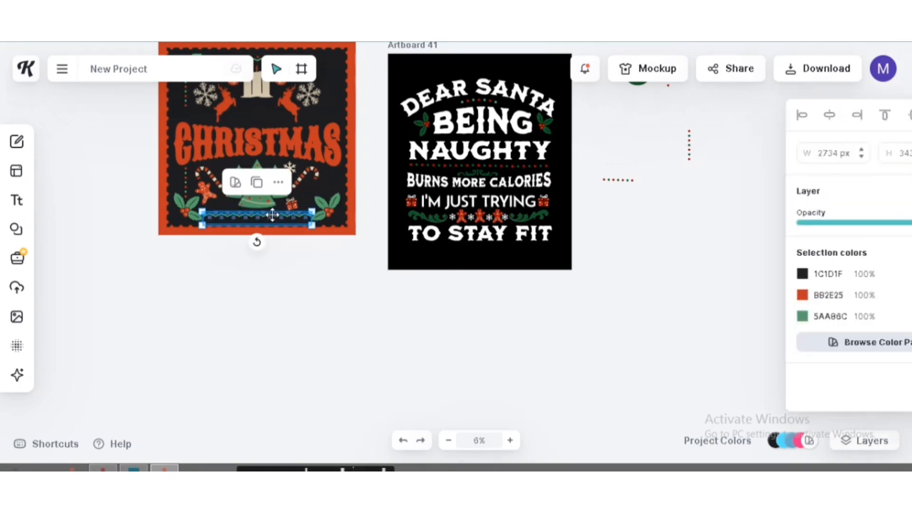
left_click_drag(272, 214, 491, 248)
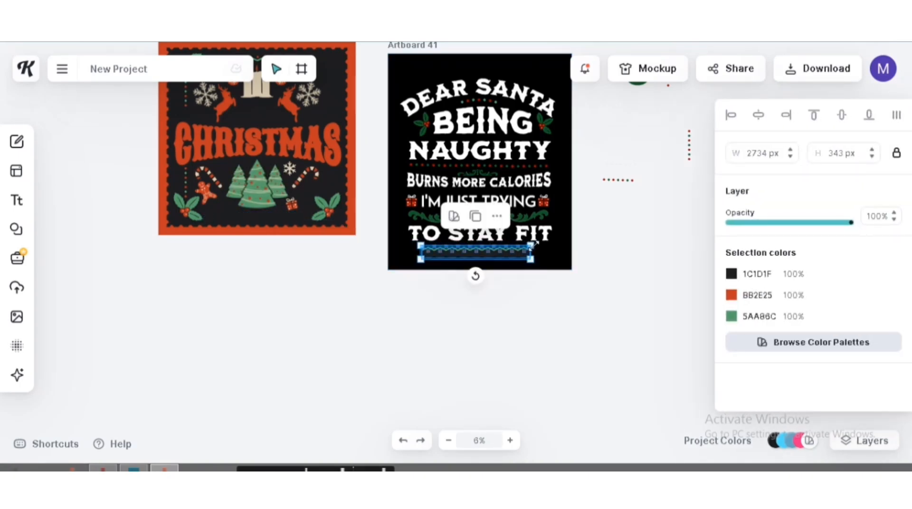
mouse_move(551, 238)
left_mouse_down()
mouse_move(563, 241)
mouse_move(499, 250)
left_mouse_up()
Recolour the zigzag border's green to 165E27 and its remaining colours to red 9D0107
left_click(732, 316)
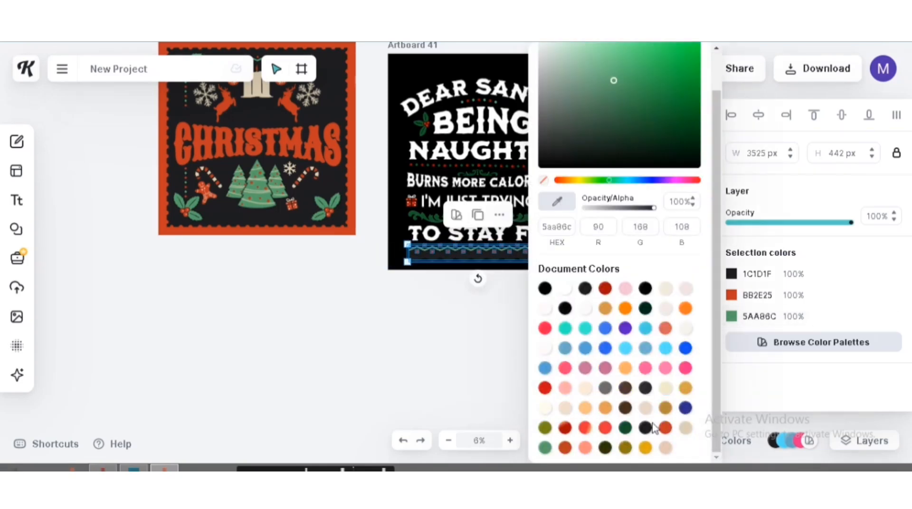
left_click(625, 427)
left_click(731, 295)
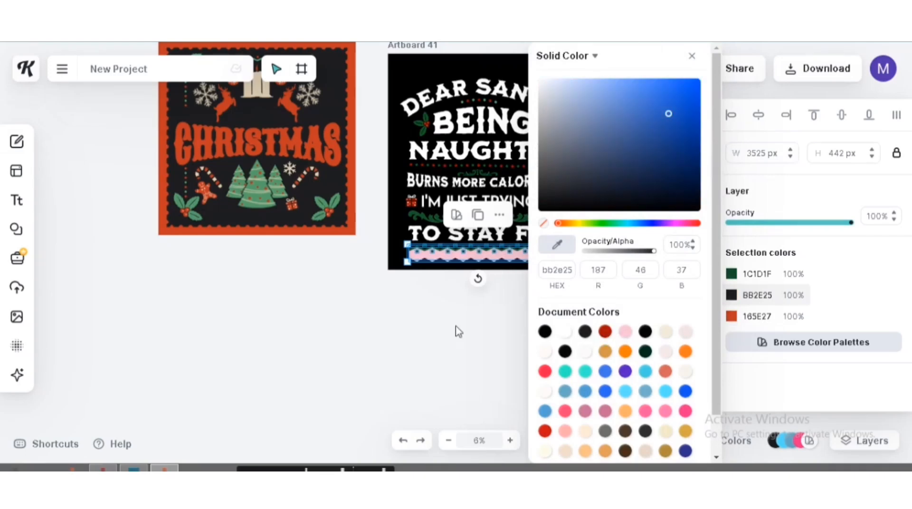
left_click(380, 227)
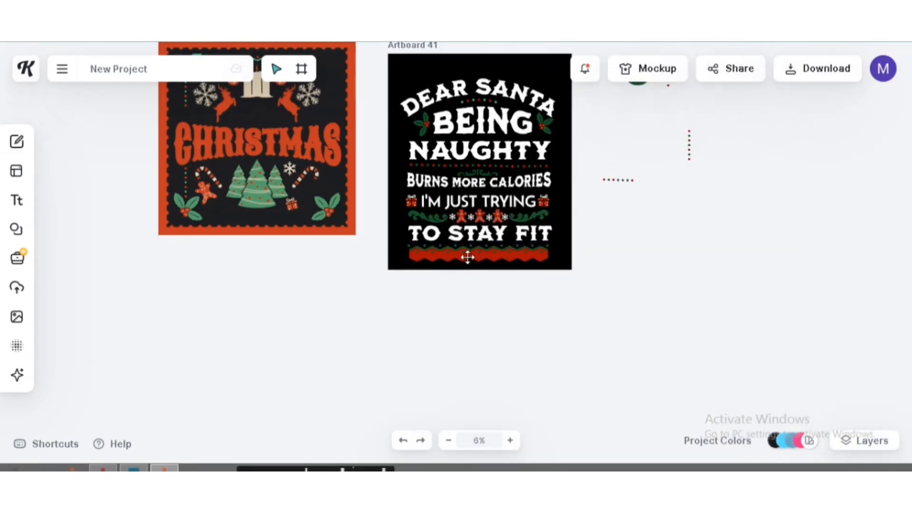
Change the zigzag border's red 9D0107 to black to blend its band into the artboard background
left_click(449, 251)
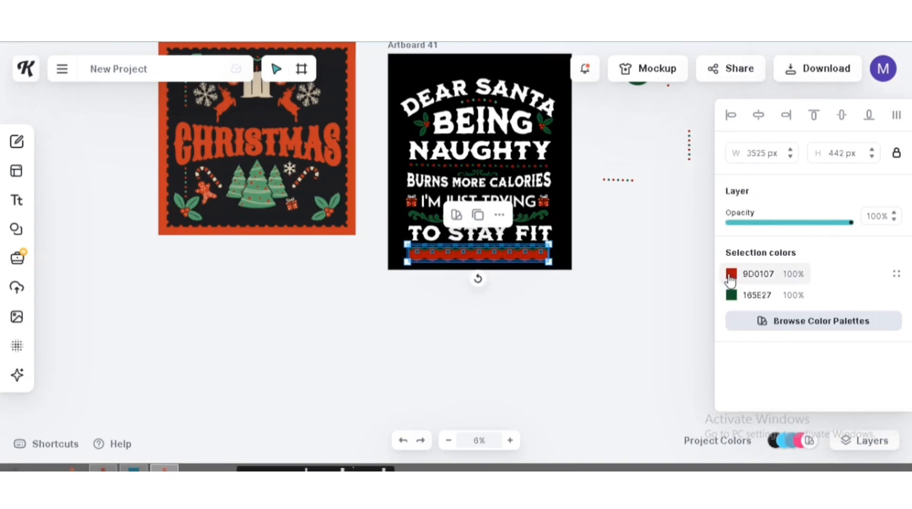
left_click(731, 276)
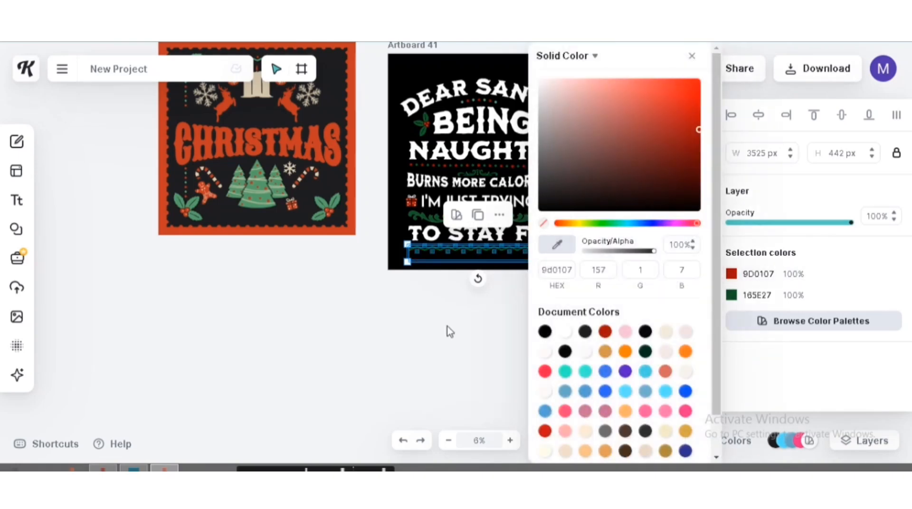
left_click(503, 283)
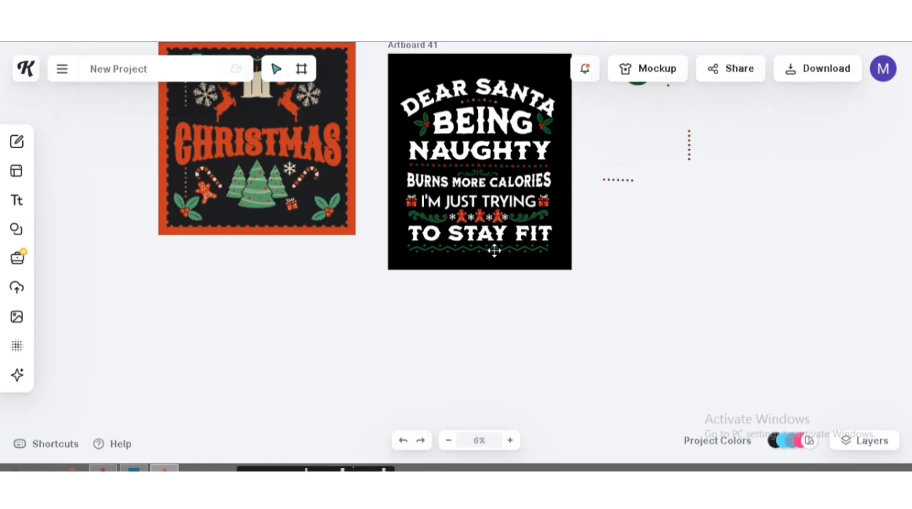
Undo the last two recolouring changes on the zigzag border beneath TO STAY FIT
left_click(494, 250)
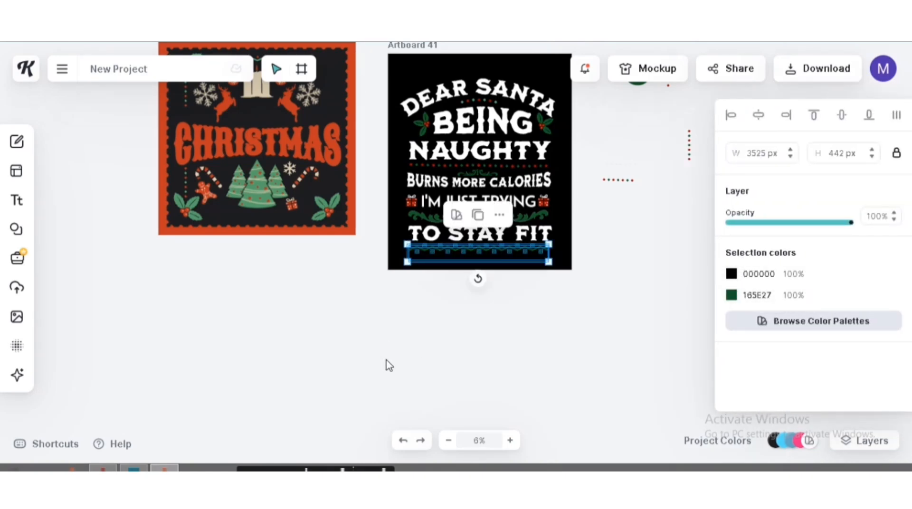
left_click(403, 441)
left_click(404, 442)
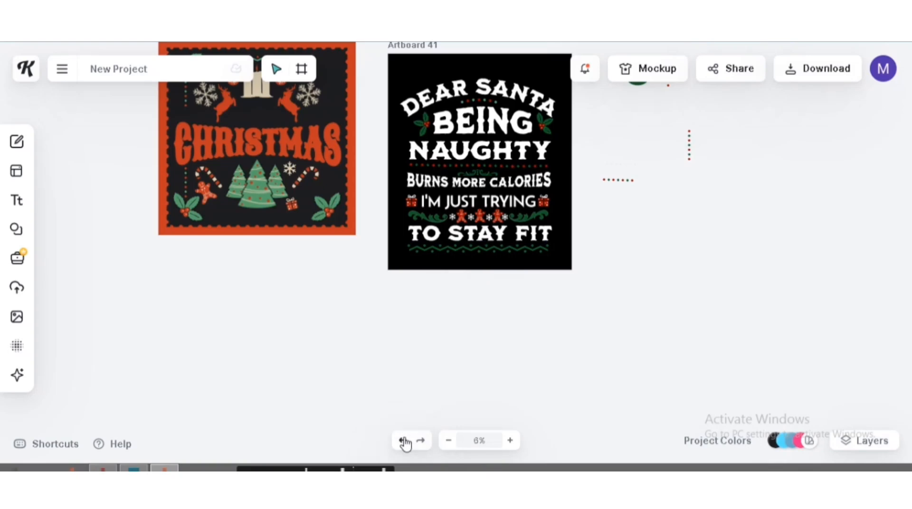
scroll(423, 358, "down", 5)
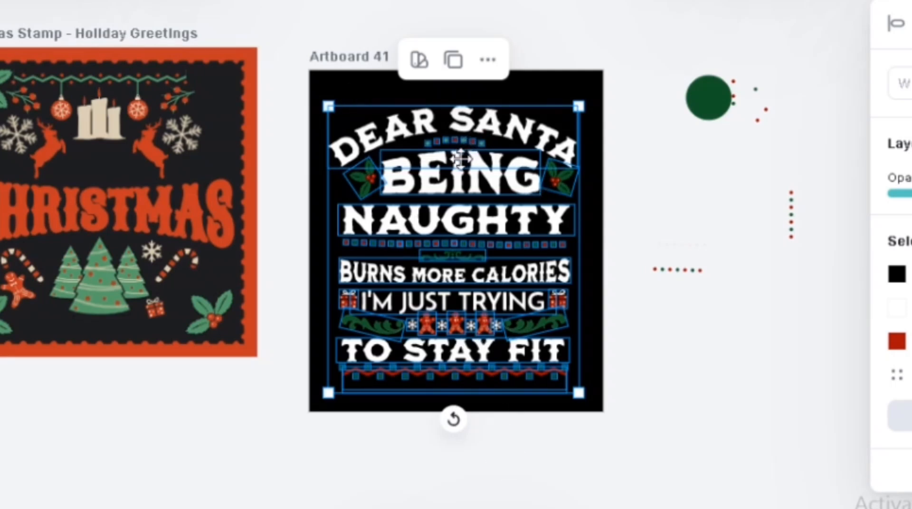
Undo the last downward move of the grouped design and ungroup it so its elements can be edited separately
left_click(591, 278)
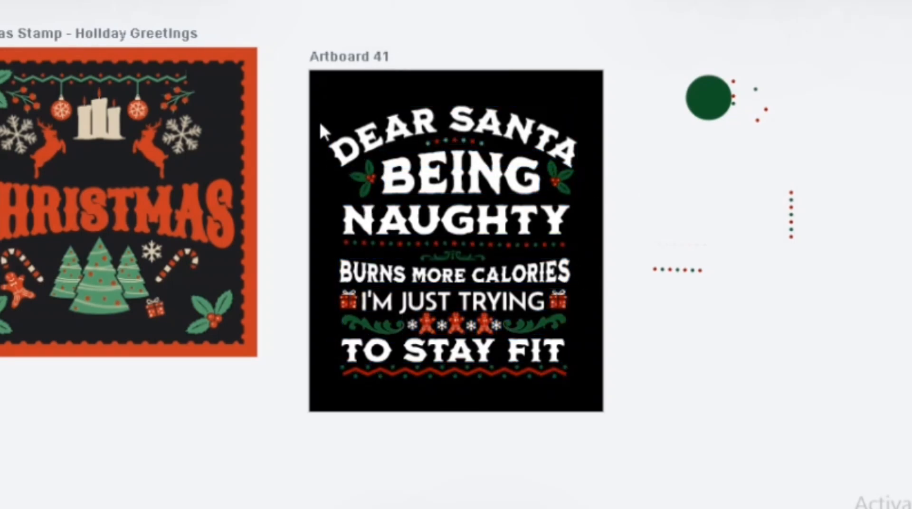
key("ctrl+z")
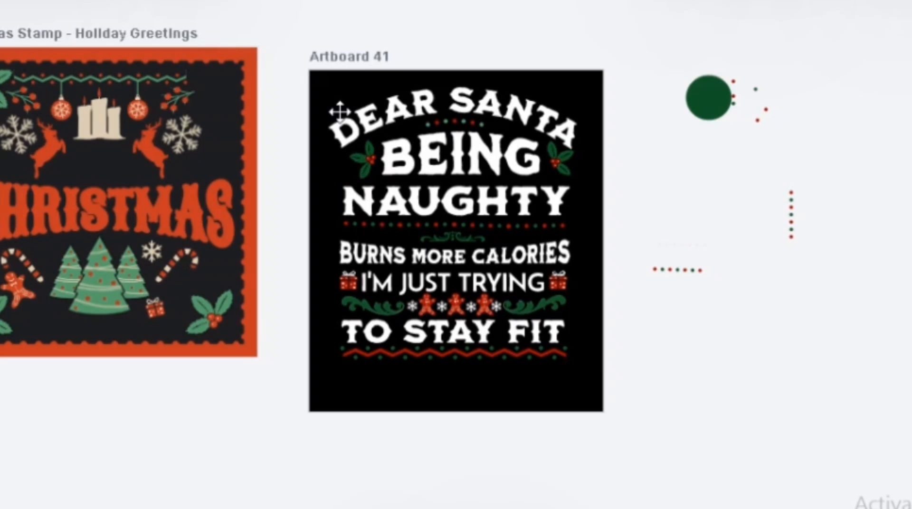
left_click(365, 163)
right_click(367, 164)
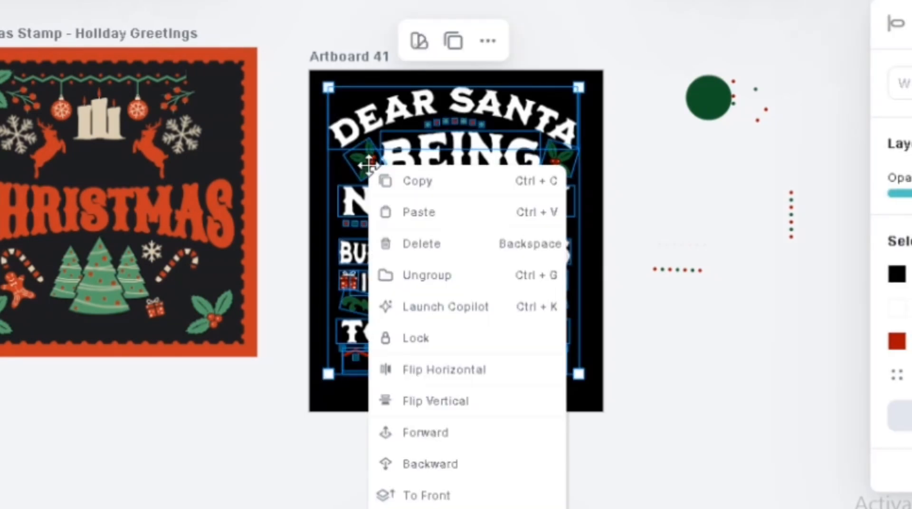
left_click(308, 190)
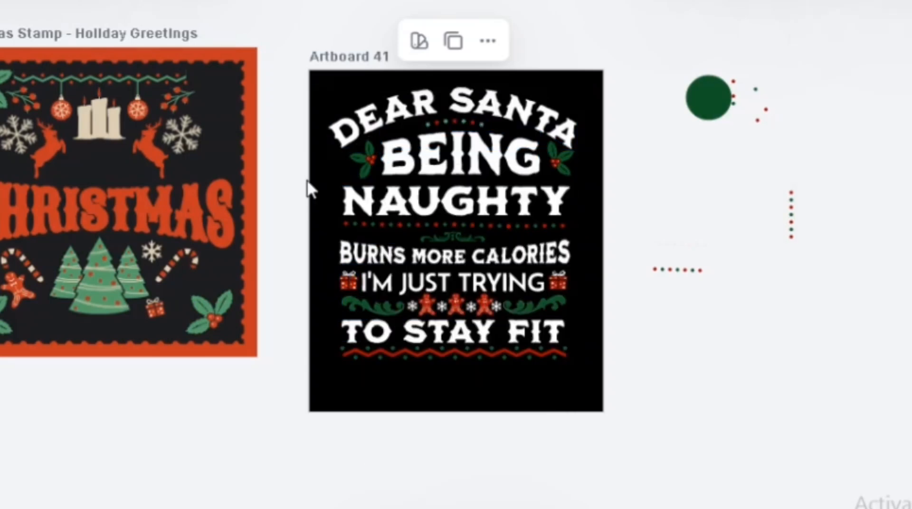
Lower the left holly beside BEING and slightly shrink the arched DEAR SANTA text from its lower corner
left_click(364, 157)
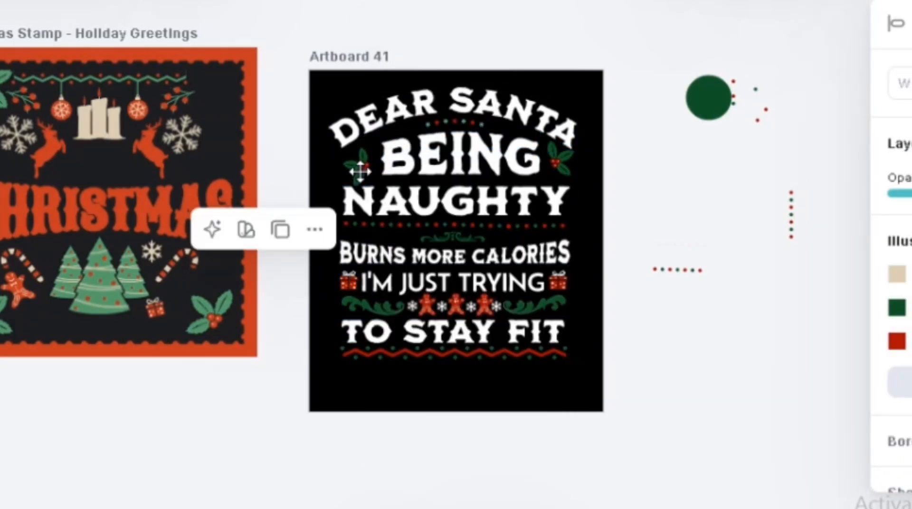
left_click_drag(360, 171, 358, 161)
key("ctrl+plus")
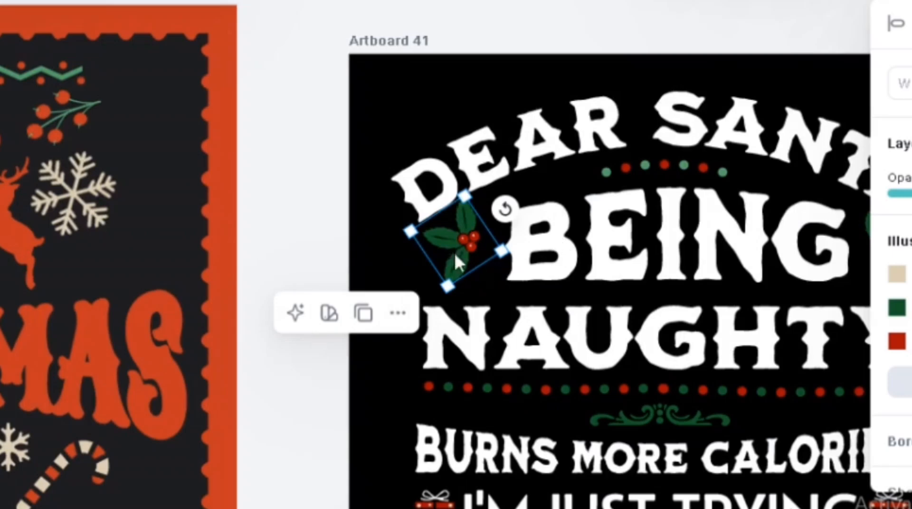
left_click_drag(455, 254, 450, 274)
left_click(449, 173)
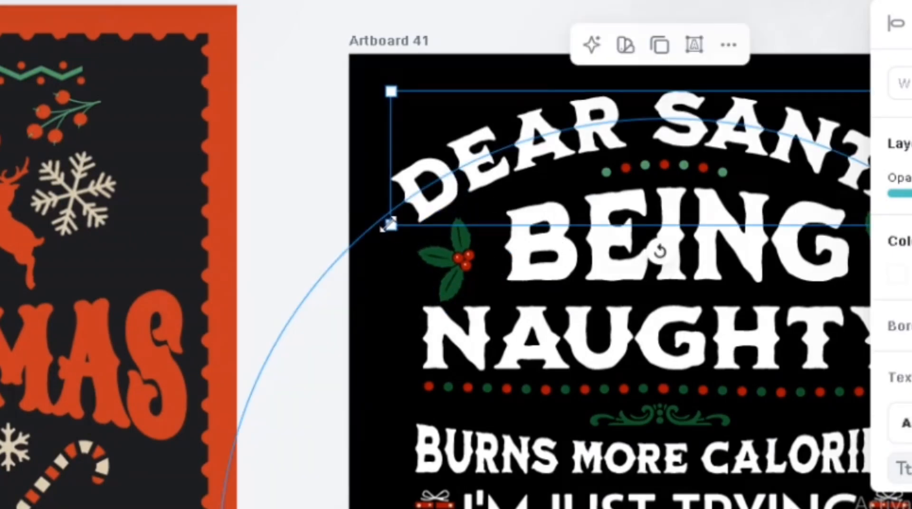
left_click_drag(388, 225, 403, 304)
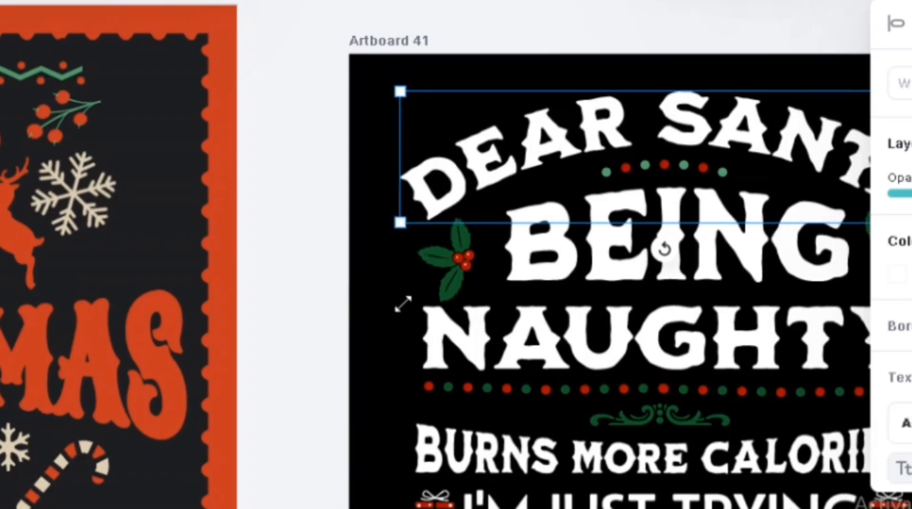
Enlarge the left holly slightly and position it midway between DEAR SANTA and NAUGHTY, beside BEING
left_click_drag(438, 264, 476, 258)
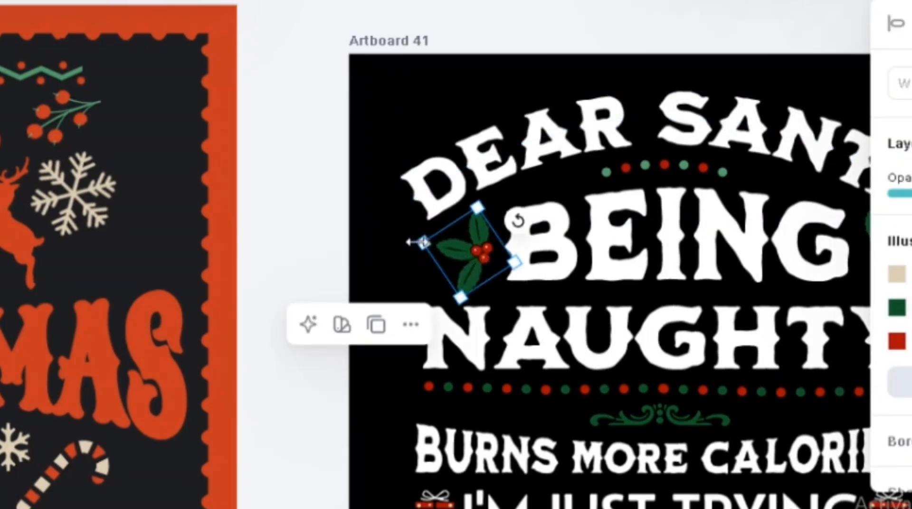
left_click_drag(418, 242, 414, 241)
left_click_drag(481, 253, 467, 254)
left_click(842, 41)
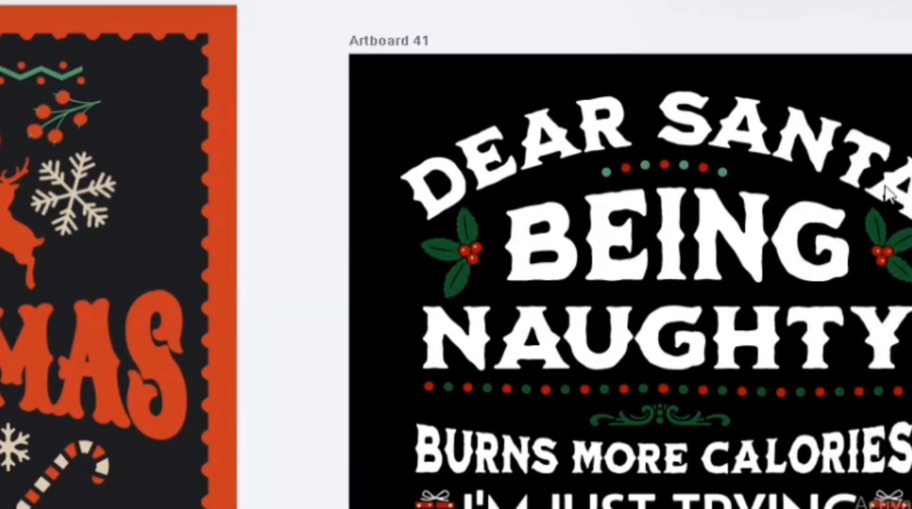
Replace the holly after BEING with a copy of the one before it, rotated to 45°, and nudge BEING slightly towards the first holly
left_click(879, 250)
right_click(865, 261)
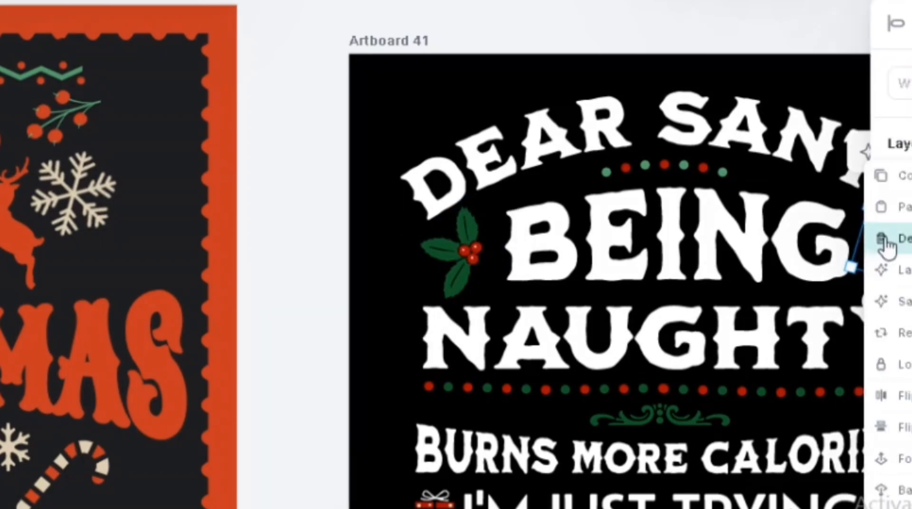
left_click(884, 241)
left_click_drag(467, 253, 862, 259)
left_click_drag(717, 309, 705, 301)
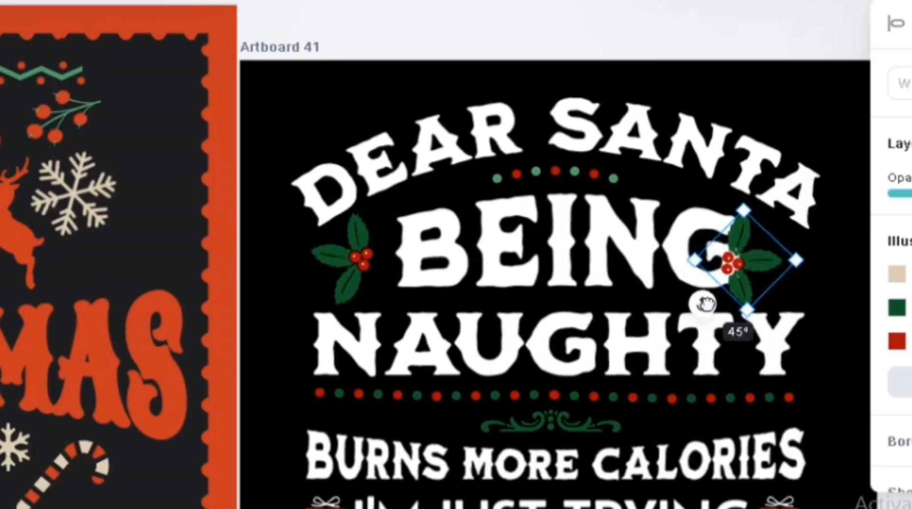
left_click_drag(742, 262, 770, 262)
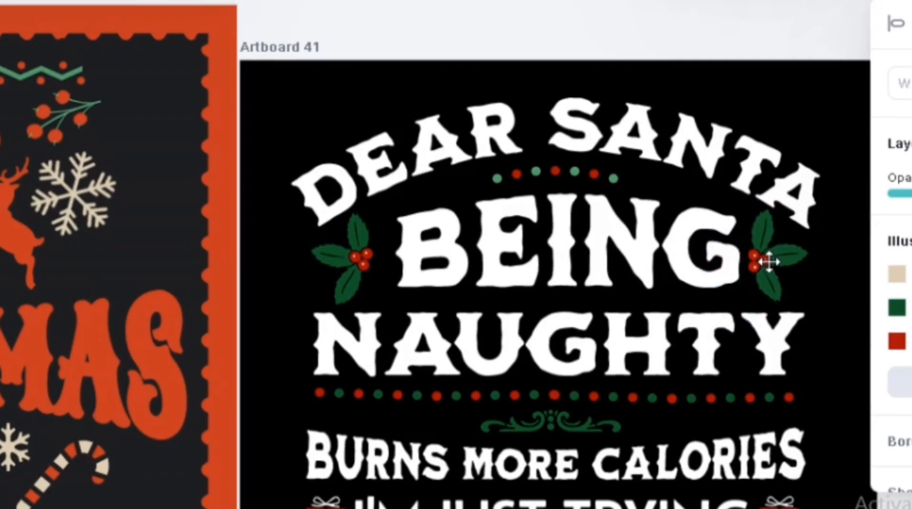
left_click_drag(654, 244, 645, 245)
left_click(823, 298)
Move Artboard 41 away from the Christmas Stamp template and select all the design elements on it
scroll(457, 239, "down", 4)
left_click(491, 443)
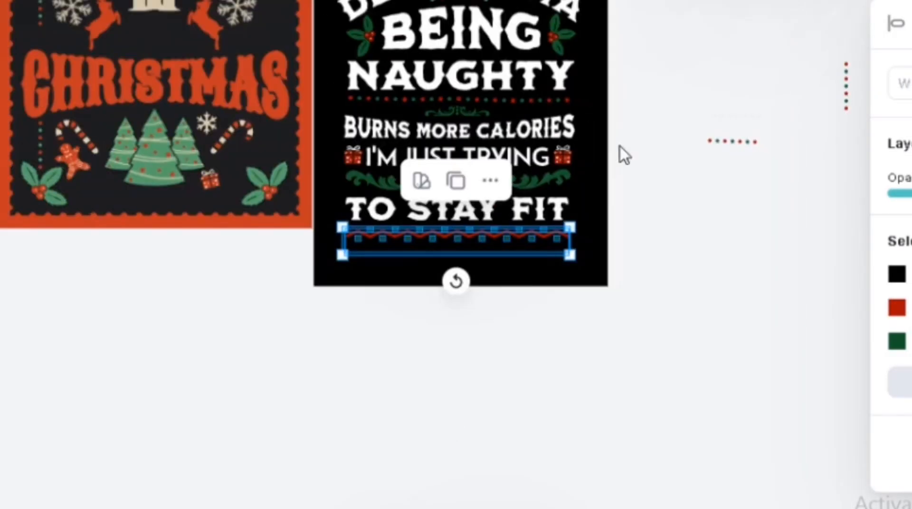
left_click(624, 155)
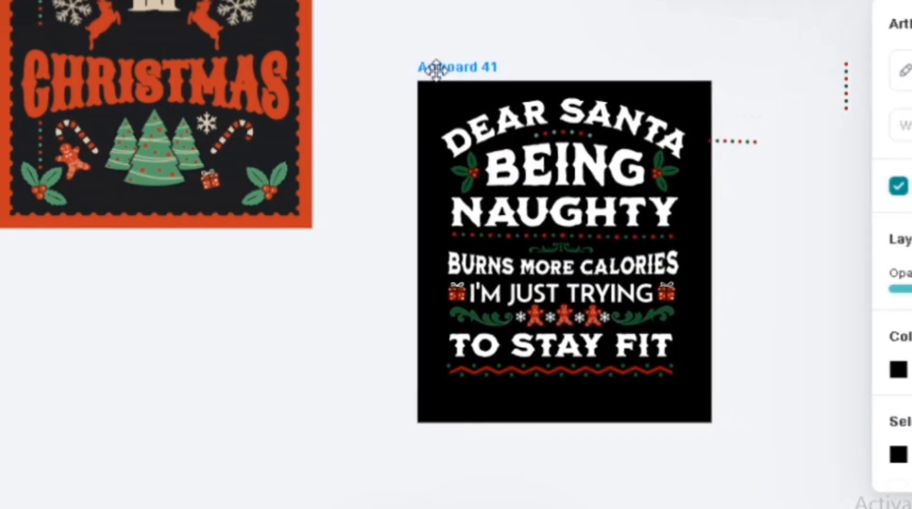
left_click_drag(413, 112, 665, 399)
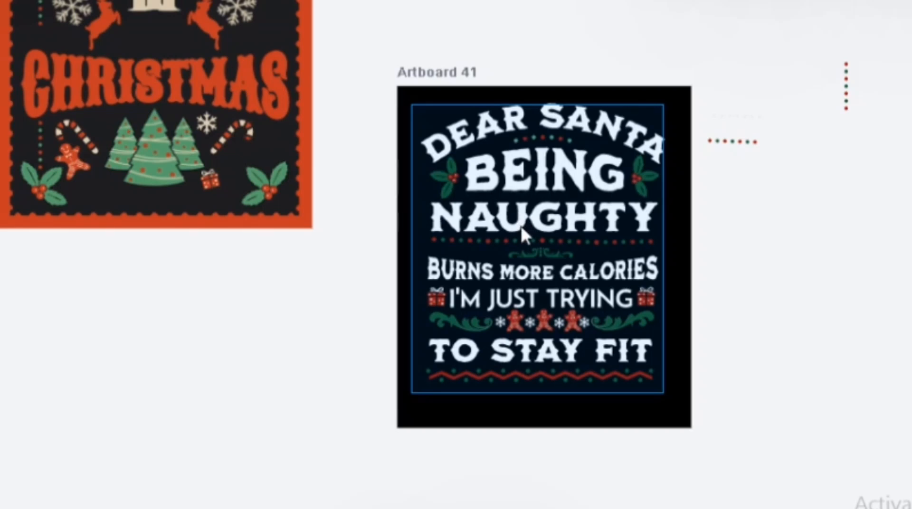
right_click(521, 225)
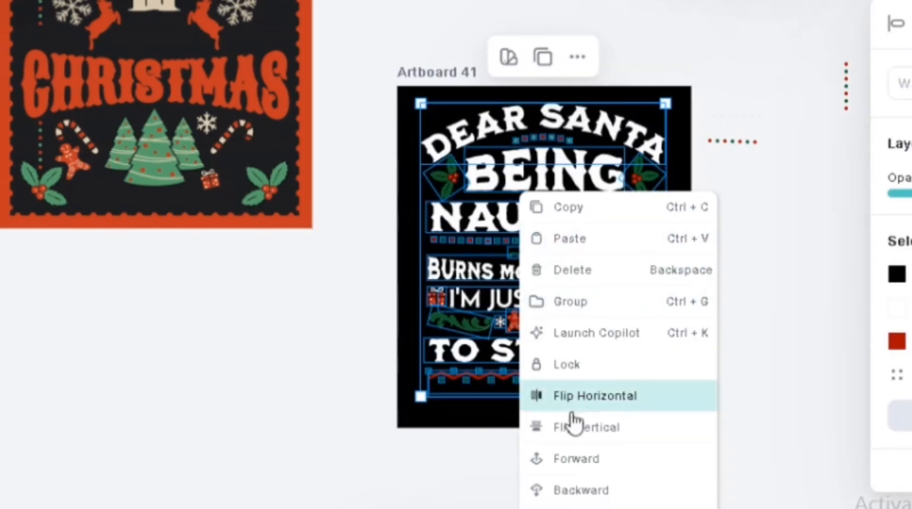
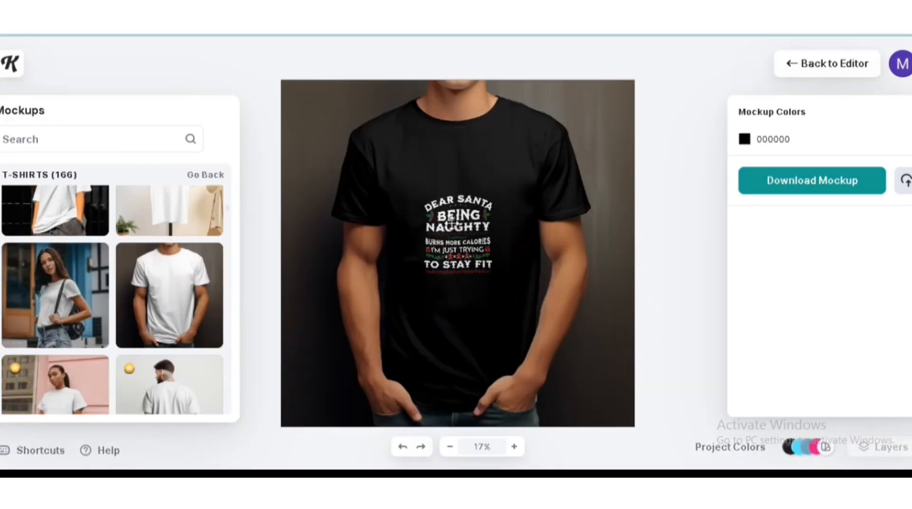
Enlarge the design and centre it on the chest in the man's T-shirt mockup and the street-scene woman's mockup
left_click_drag(494, 268, 555, 320)
left_click_drag(469, 259, 456, 234)
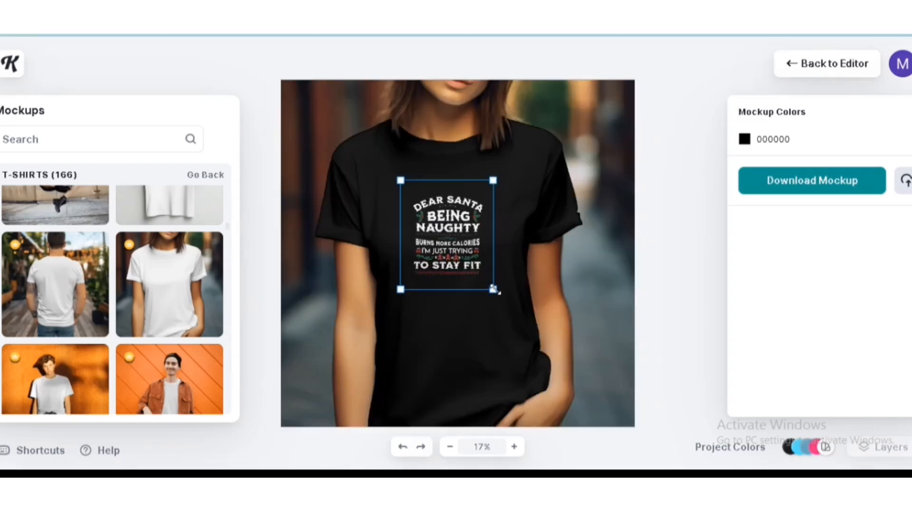
left_click_drag(492, 288, 558, 343)
left_click_drag(470, 262, 455, 230)
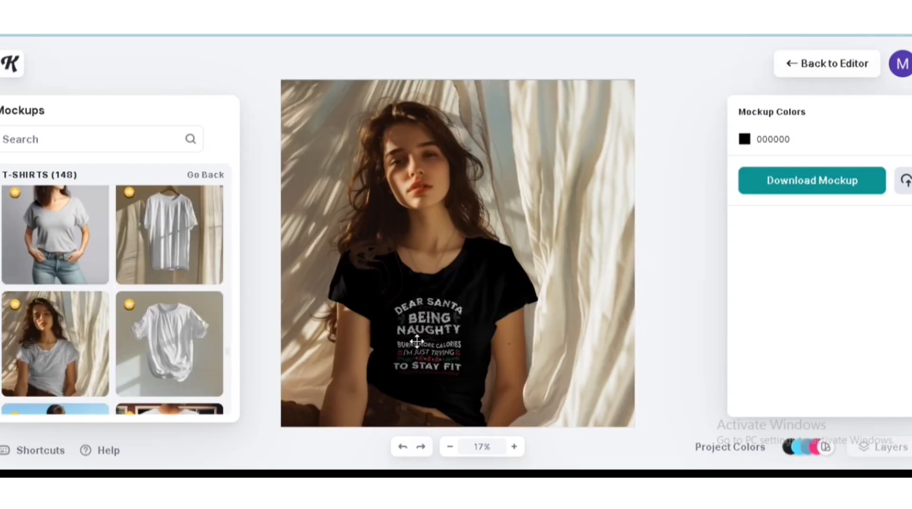
Reposition the design on the T-shirt of the woman before the sunlit curtain and download the mockup
left_click_drag(417, 342, 412, 336)
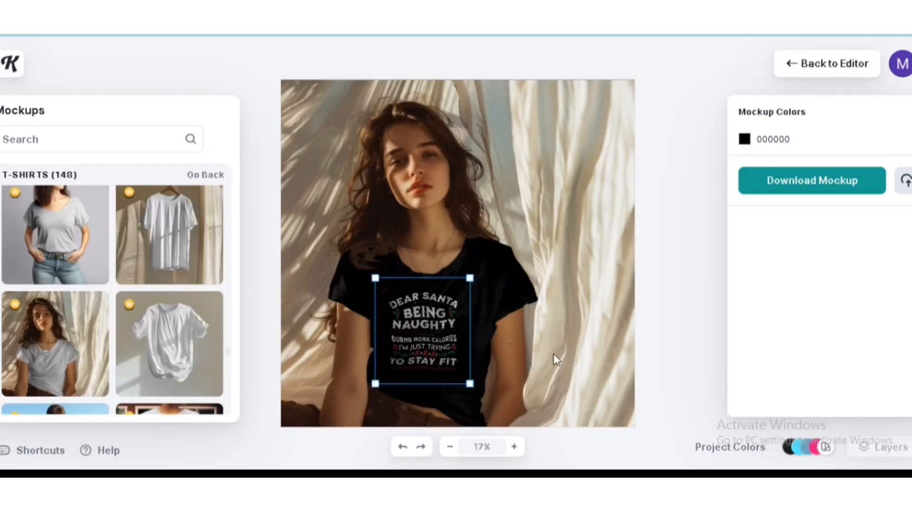
left_click(812, 180)
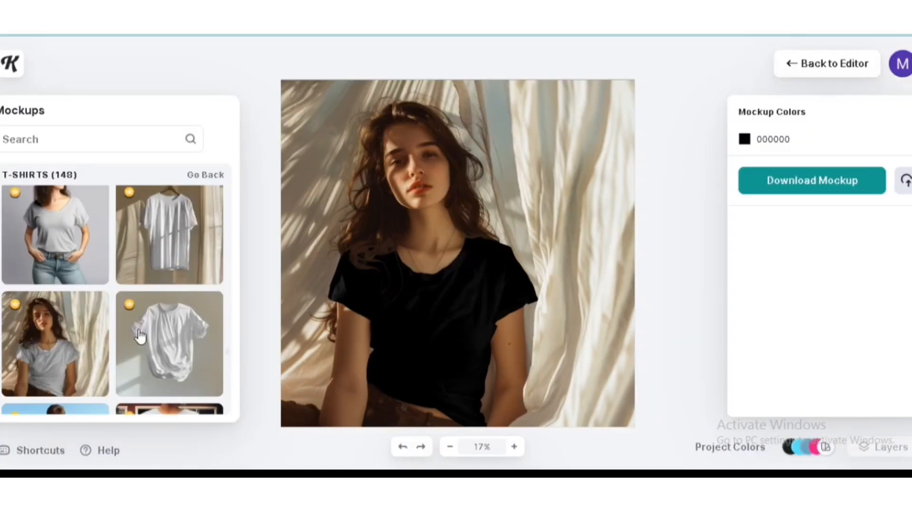
left_click(418, 327)
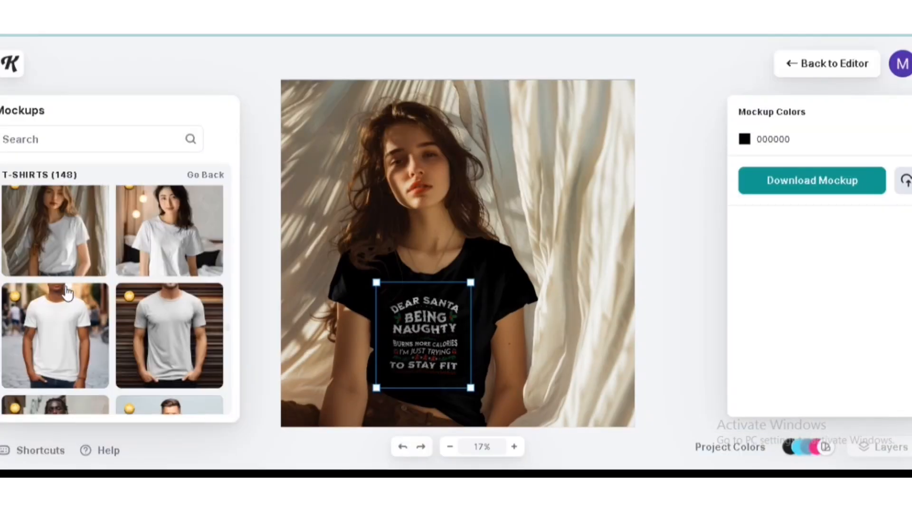
Try the T-shirt mockup of the long-haired woman in front of the draped curtain
scroll(67, 293, "up", 1)
left_click(67, 293)
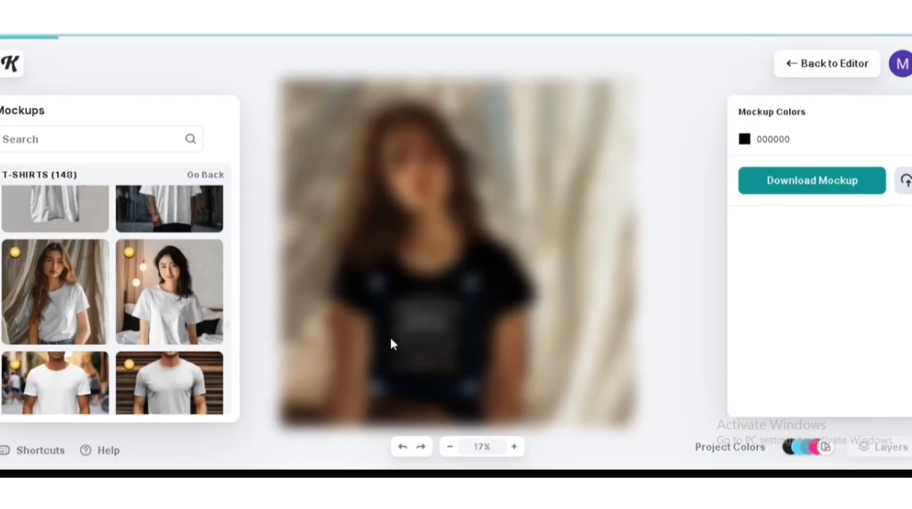
scroll(424, 252, "down", 2)
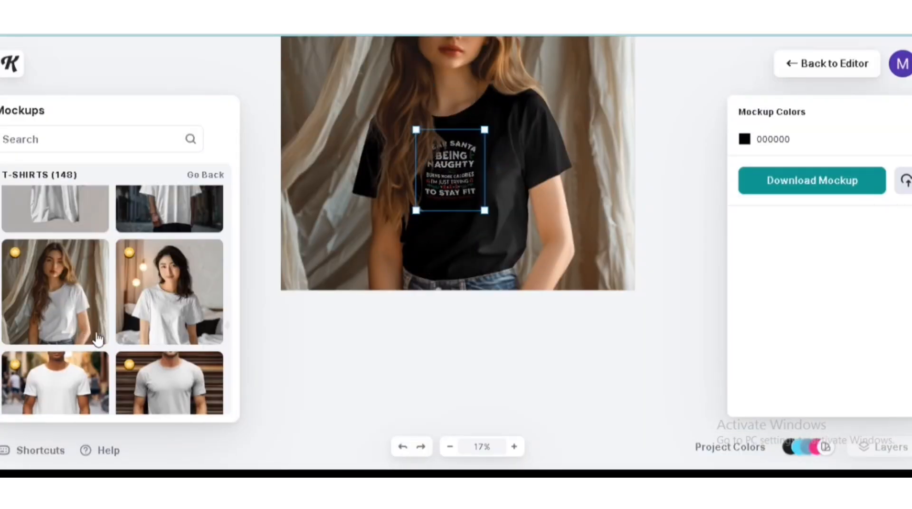
Switch to the T-shirt mockup of the dark-haired woman in the bedroom and enlarge the design across her chest
scroll(97, 339, "up", 1)
left_click(157, 332)
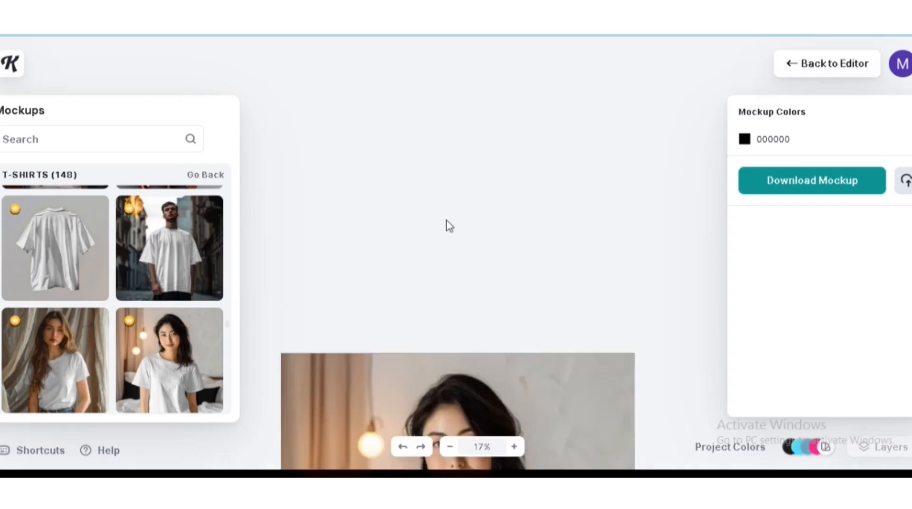
left_click_drag(486, 299, 515, 265)
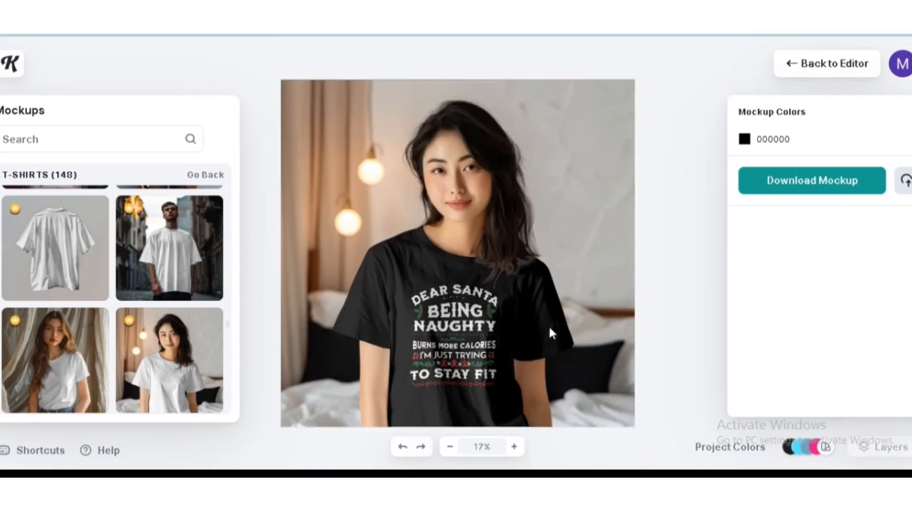